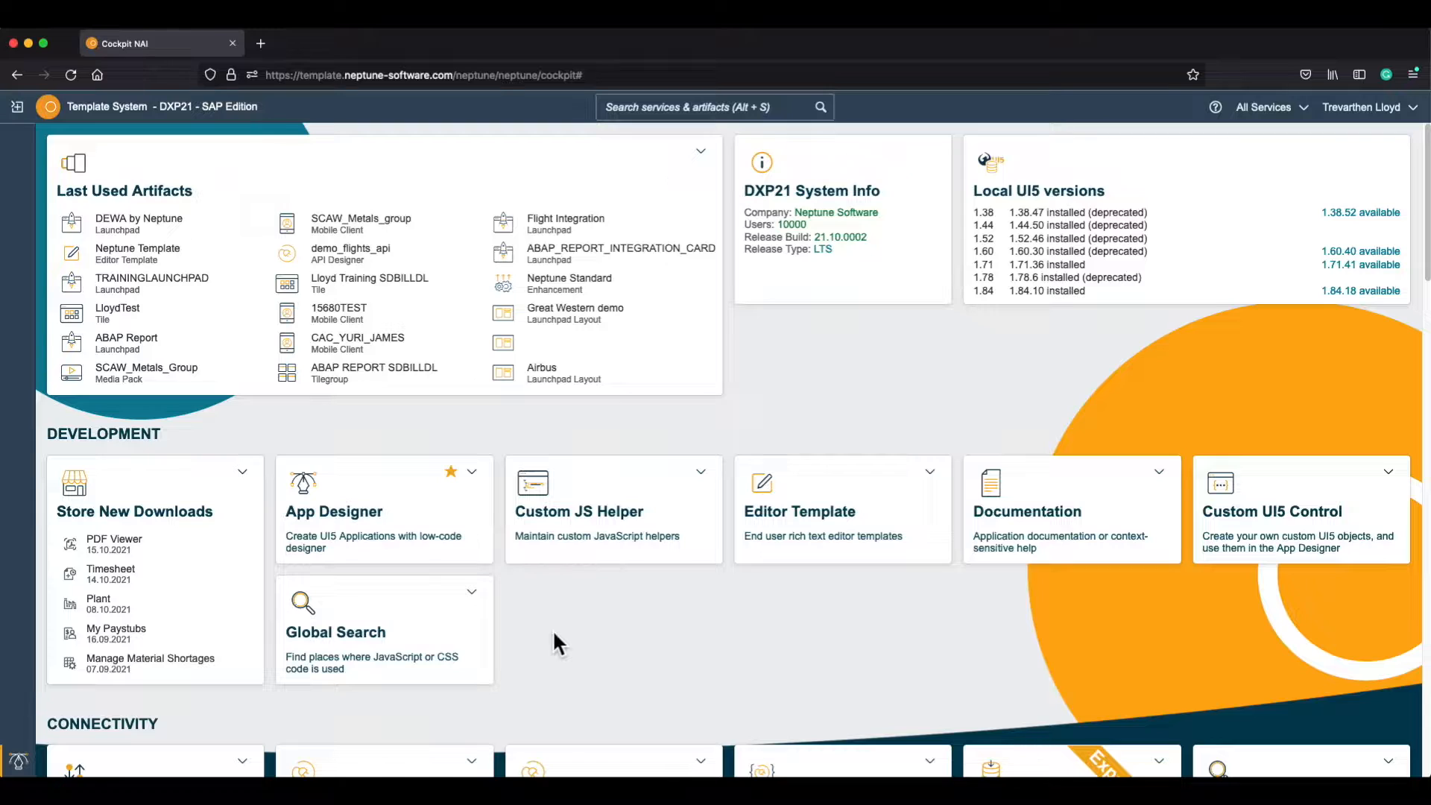
Add the Custom JS Helper tile to the cockpit favorites
{"action": "left_click", "coordinate": [705, 474]}
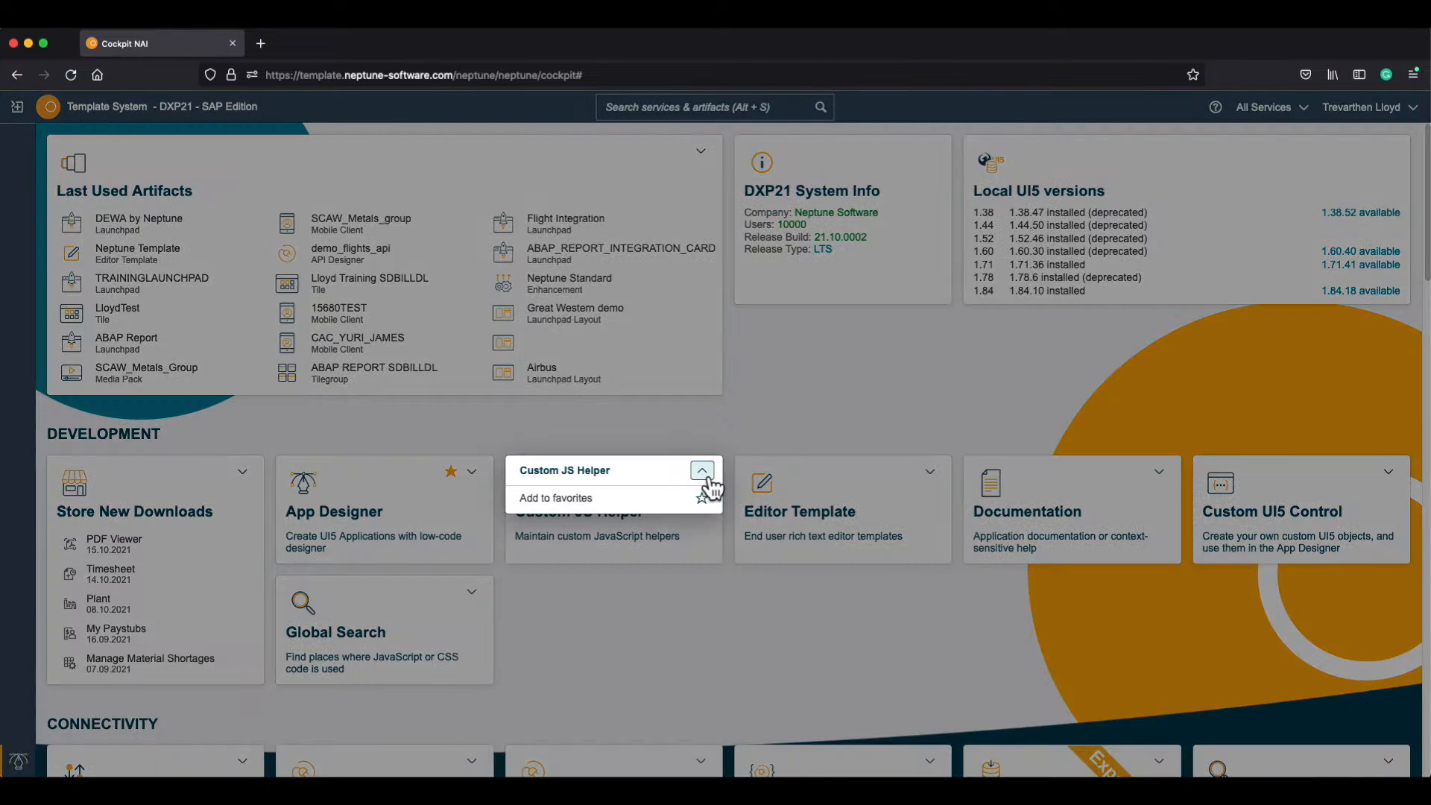
{"action": "left_click", "coordinate": [716, 512]}
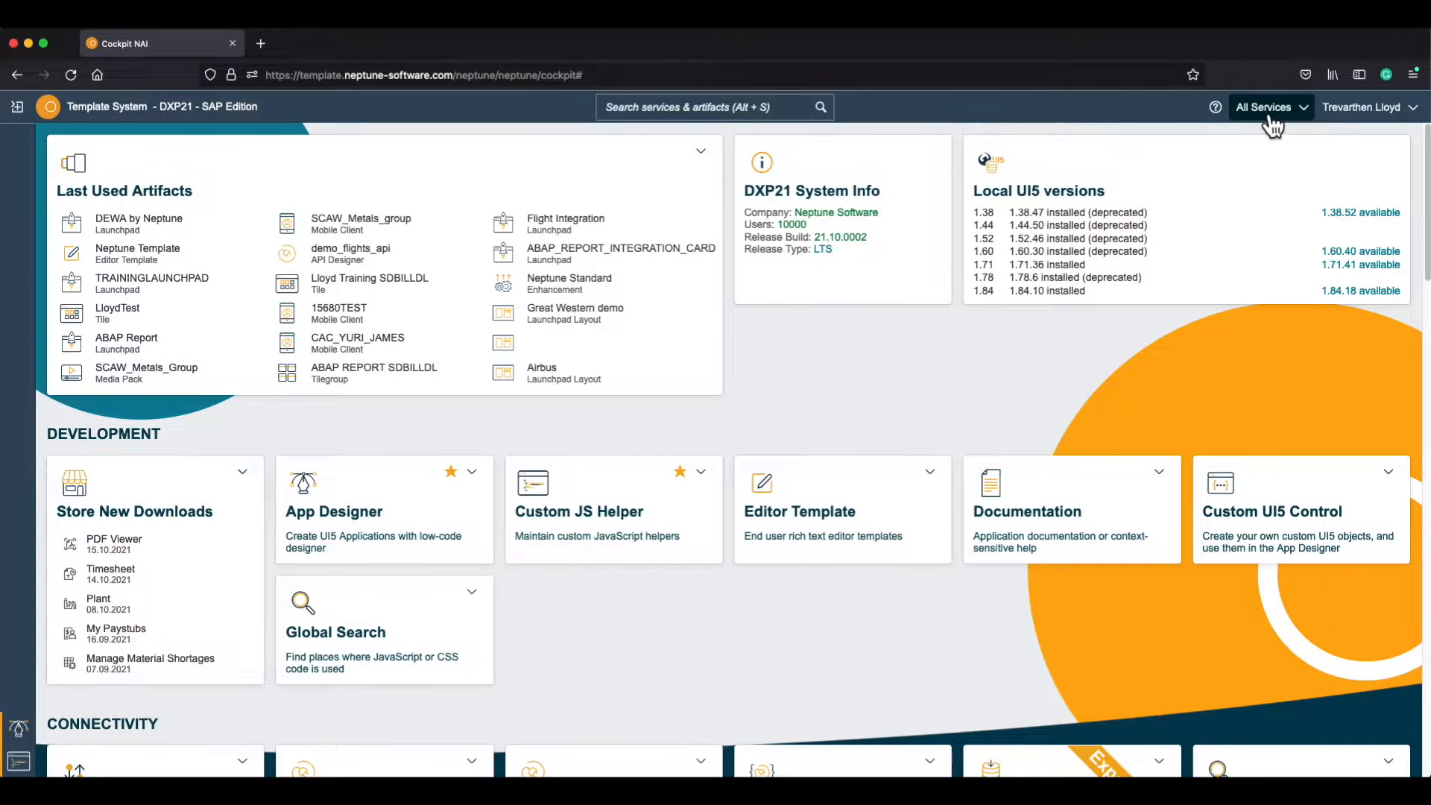
View the cockpit services filtered for the Designer and Developer roles, and return the filter to All Services
{"action": "left_click", "coordinate": [1271, 125]}
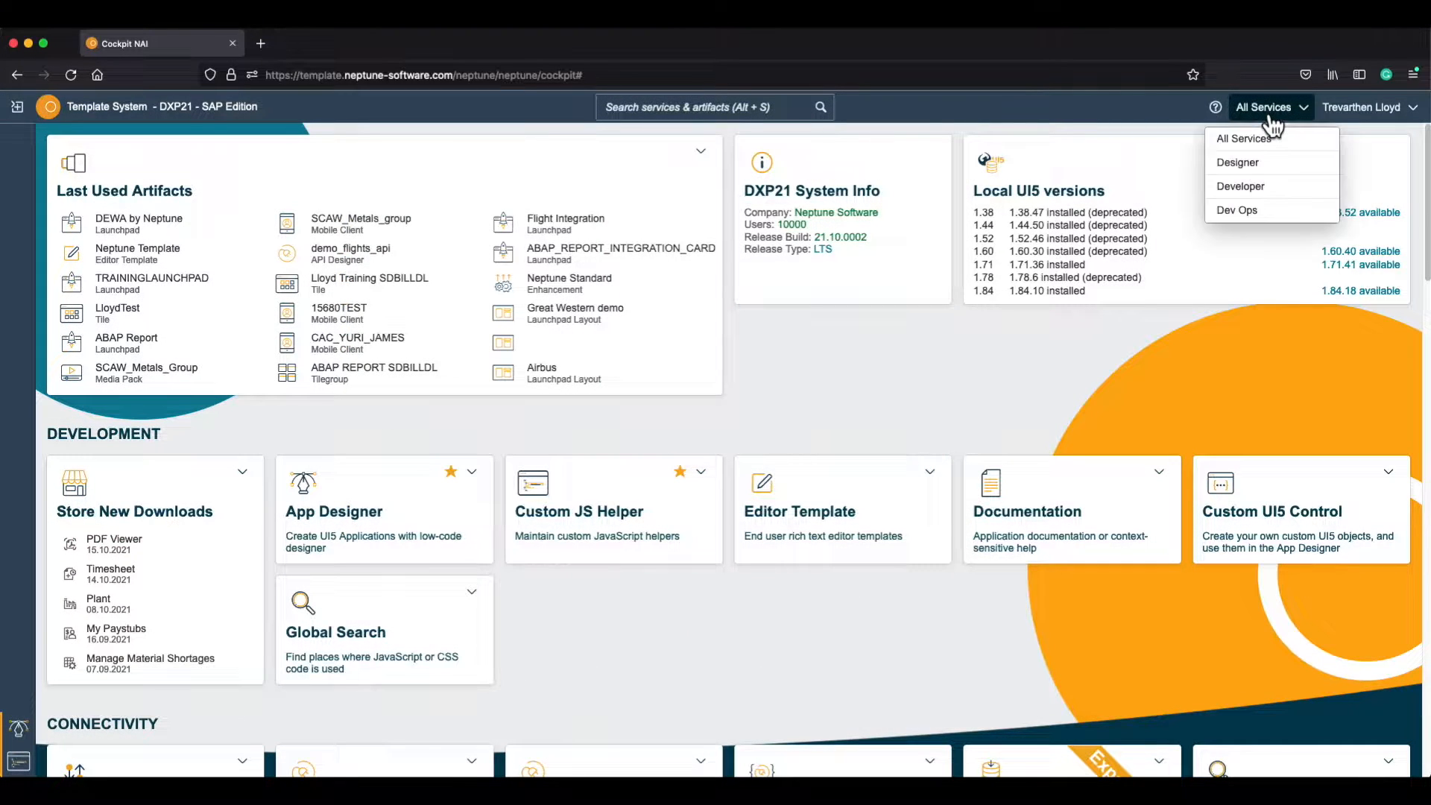
{"action": "left_click", "coordinate": [1267, 171]}
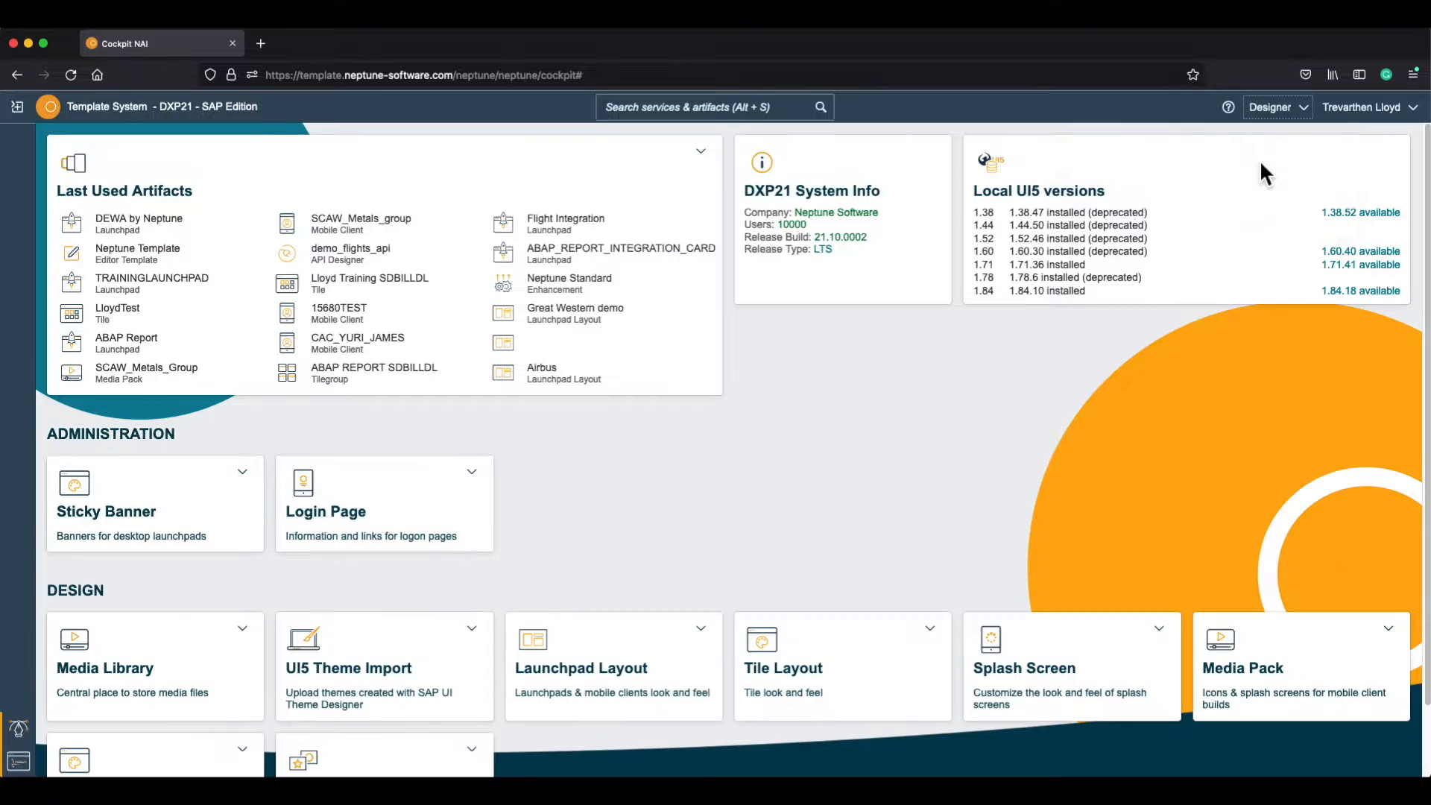
{"action": "mouse_move", "coordinate": [1419, 128]}
{"action": "left_mouse_down"}
{"action": "mouse_move", "coordinate": [1414, 227]}
{"action": "mouse_move", "coordinate": [1412, 149]}
{"action": "left_mouse_up"}
{"action": "left_click", "coordinate": [1274, 106]}
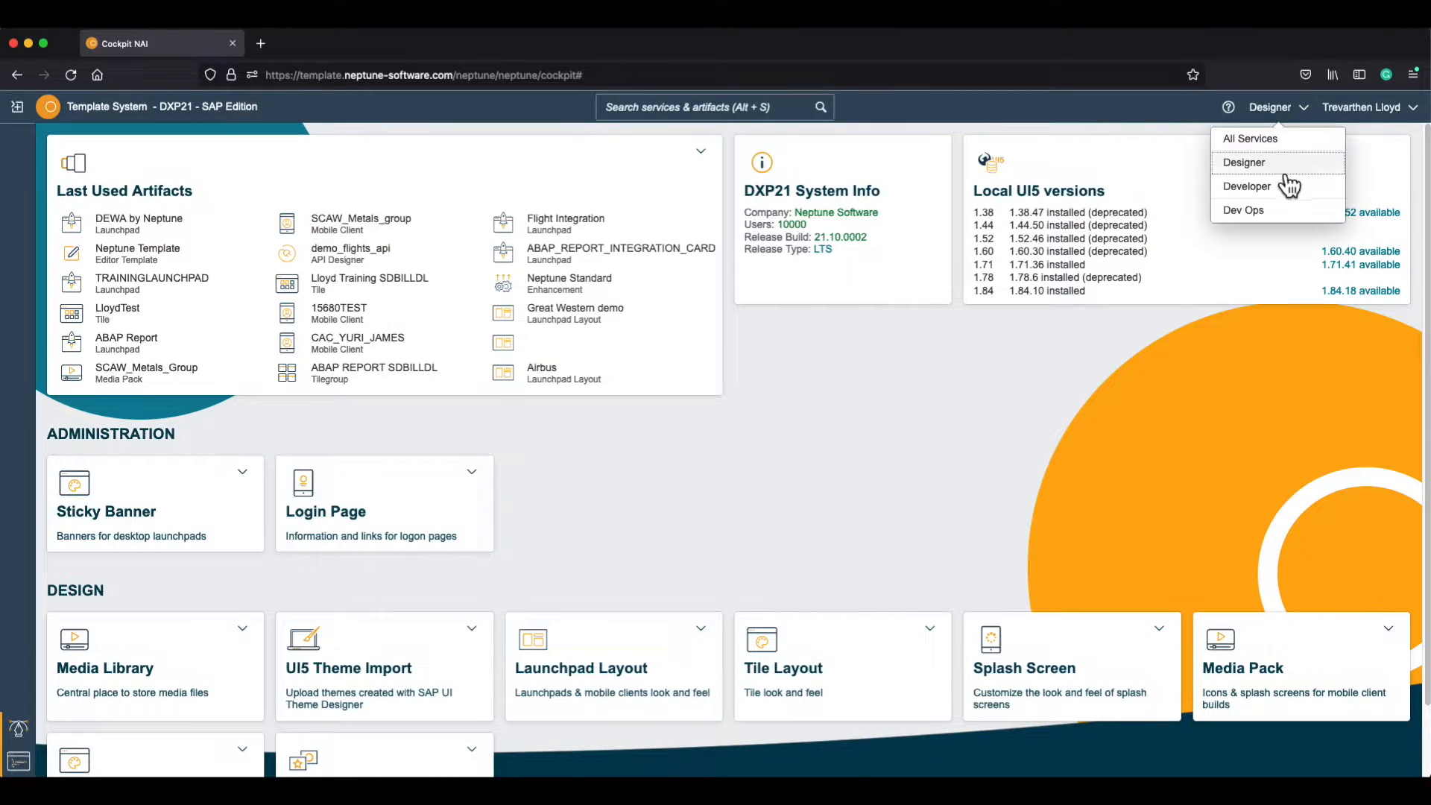
{"action": "left_click", "coordinate": [1286, 195]}
{"action": "mouse_move", "coordinate": [1418, 157]}
{"action": "left_mouse_down"}
{"action": "mouse_move", "coordinate": [1419, 291]}
{"action": "mouse_move", "coordinate": [1410, 153]}
{"action": "left_mouse_up"}
{"action": "left_click", "coordinate": [1274, 107]}
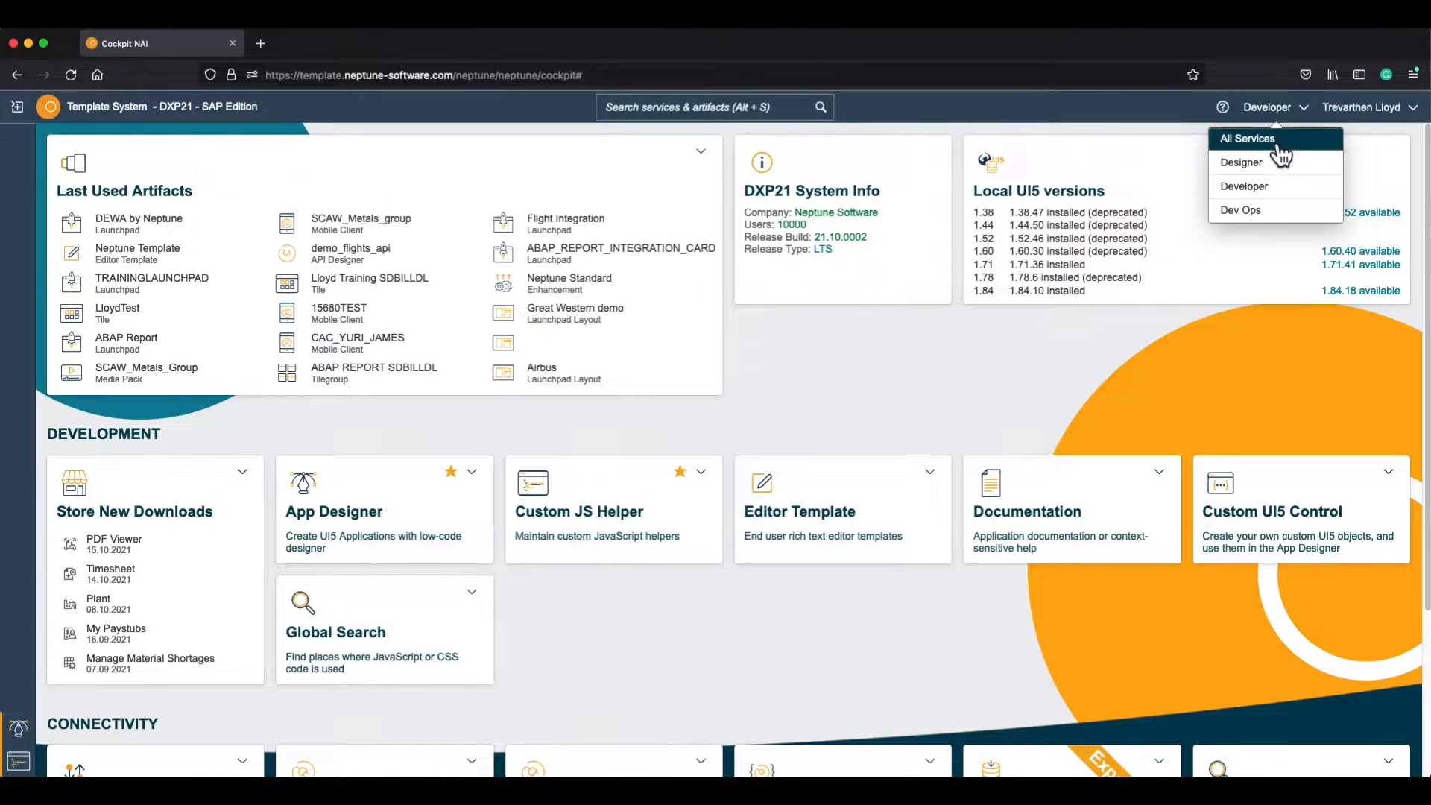
{"action": "left_click", "coordinate": [1277, 142]}
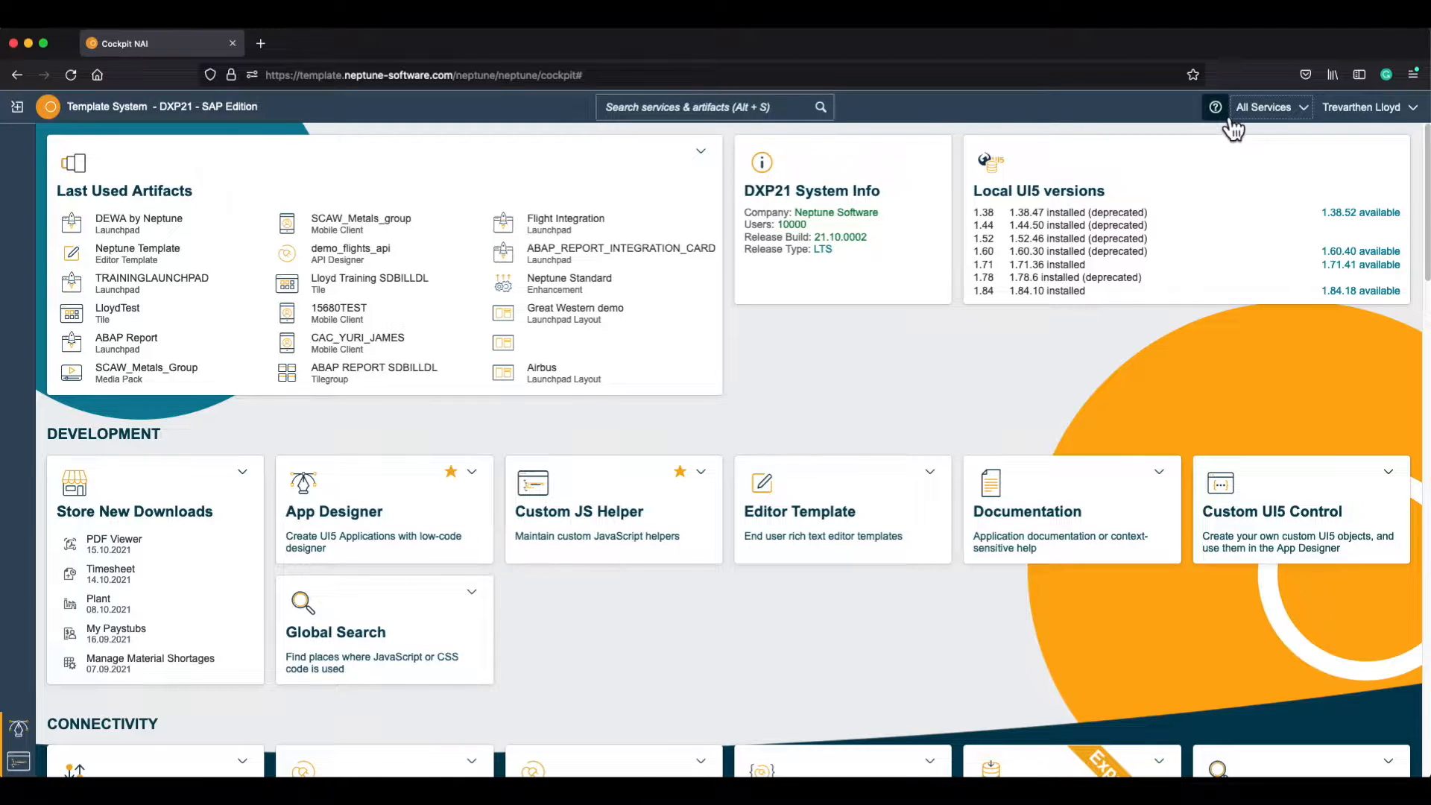
Open the Neptune DXP - SAP Edition documentation, look through its guides and return to the cockpit
{"action": "left_click", "coordinate": [1226, 120]}
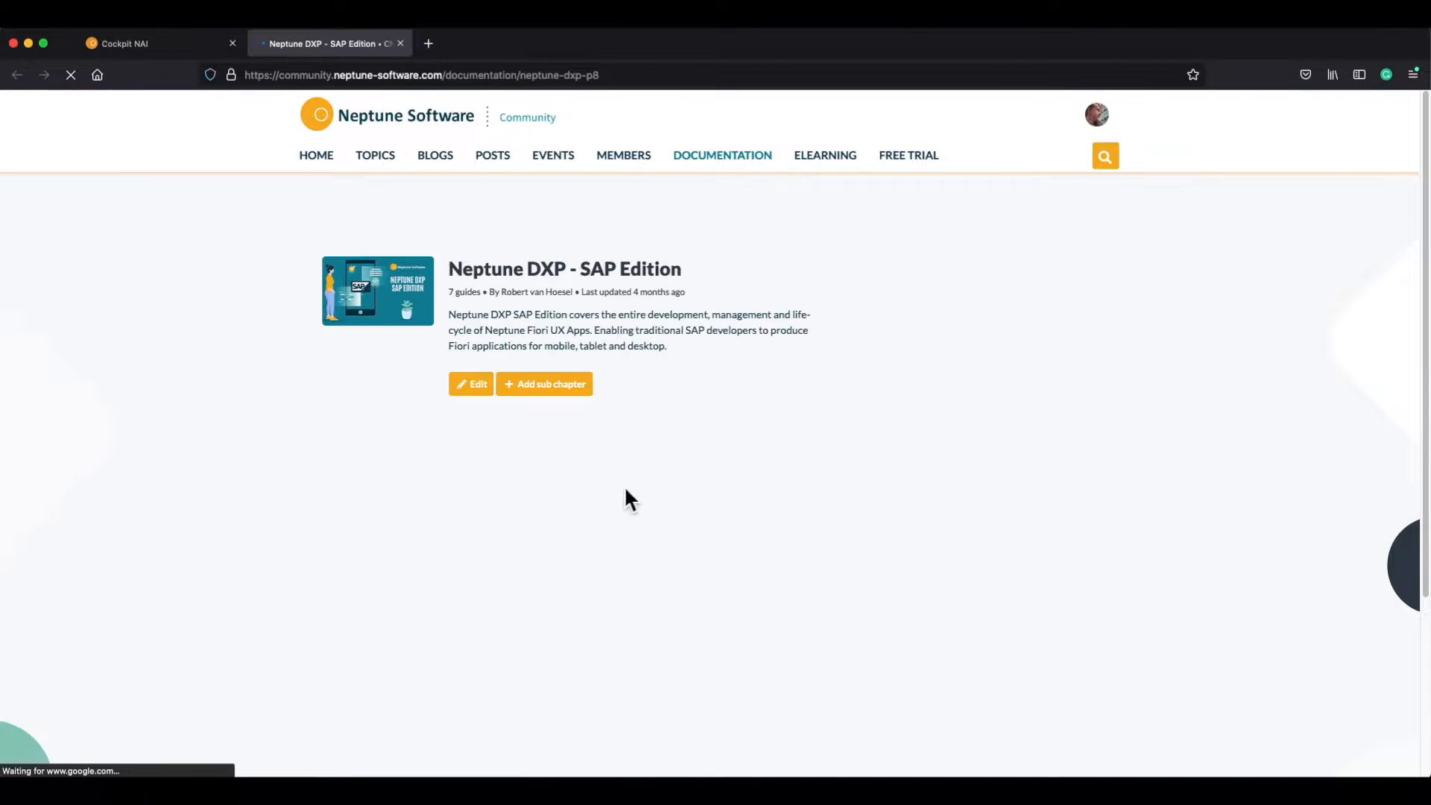
{"action": "scroll", "coordinate": [600, 504], "scroll_direction": "down", "scroll_amount": 3}
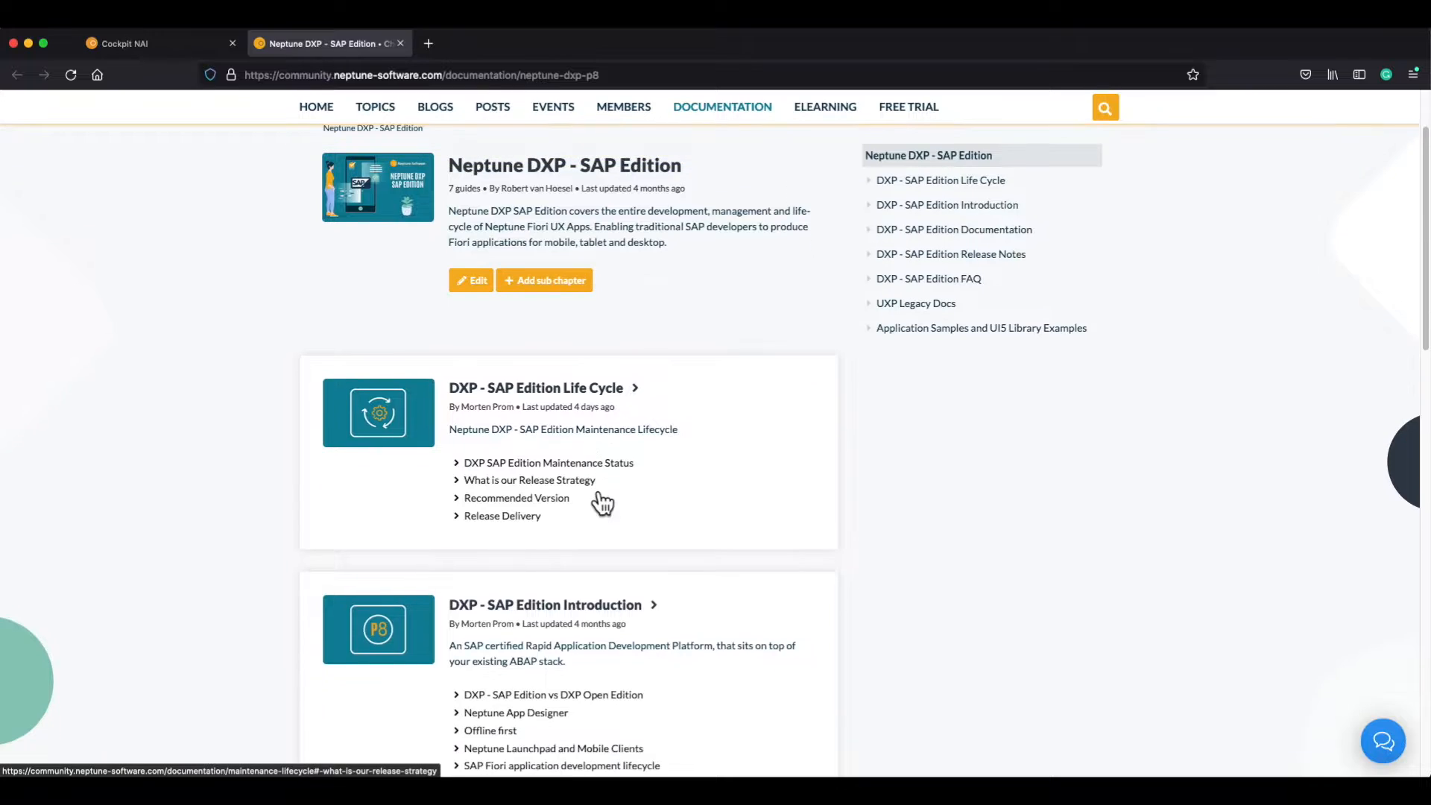
{"action": "scroll", "coordinate": [600, 504], "scroll_direction": "down", "scroll_amount": 5}
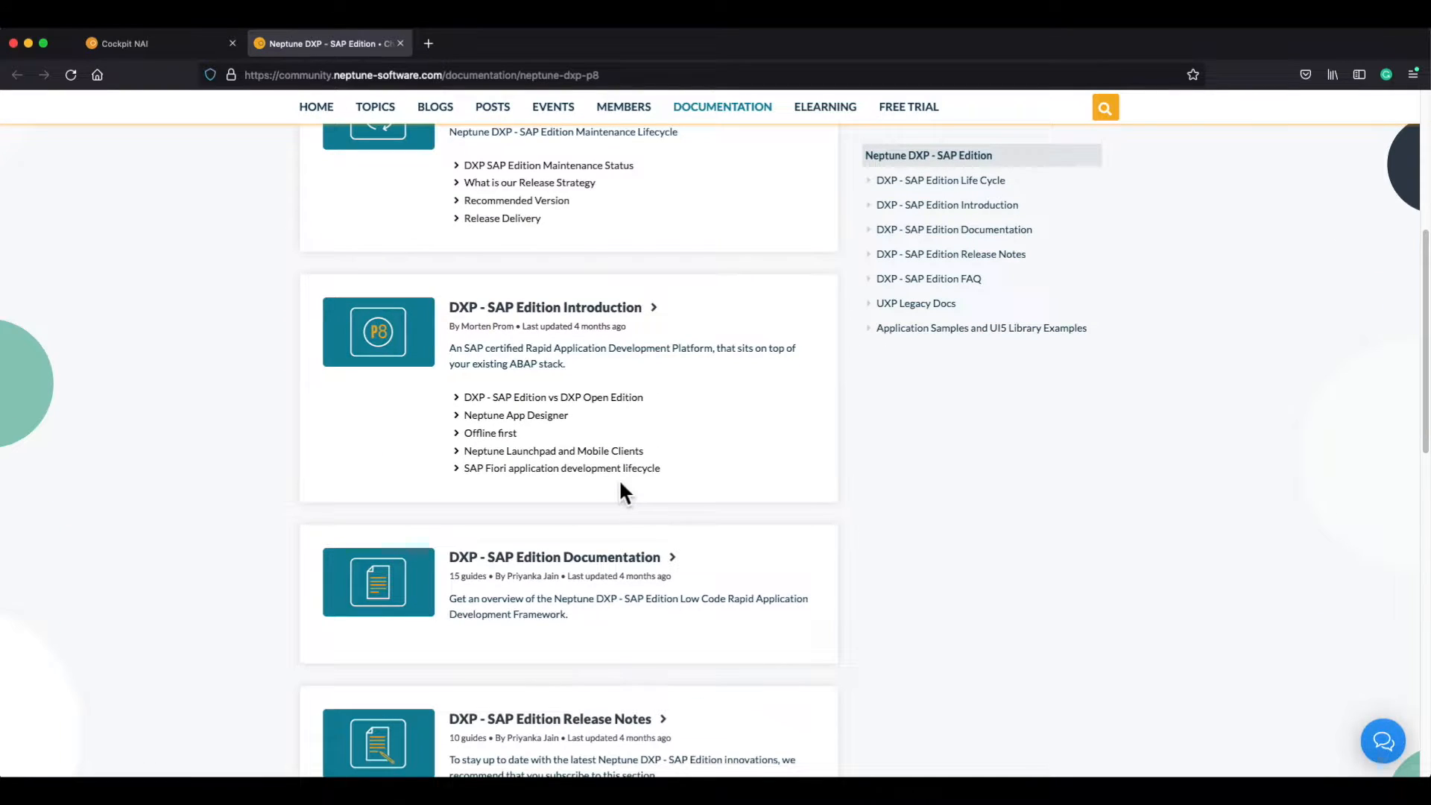
{"action": "left_click", "coordinate": [153, 43]}
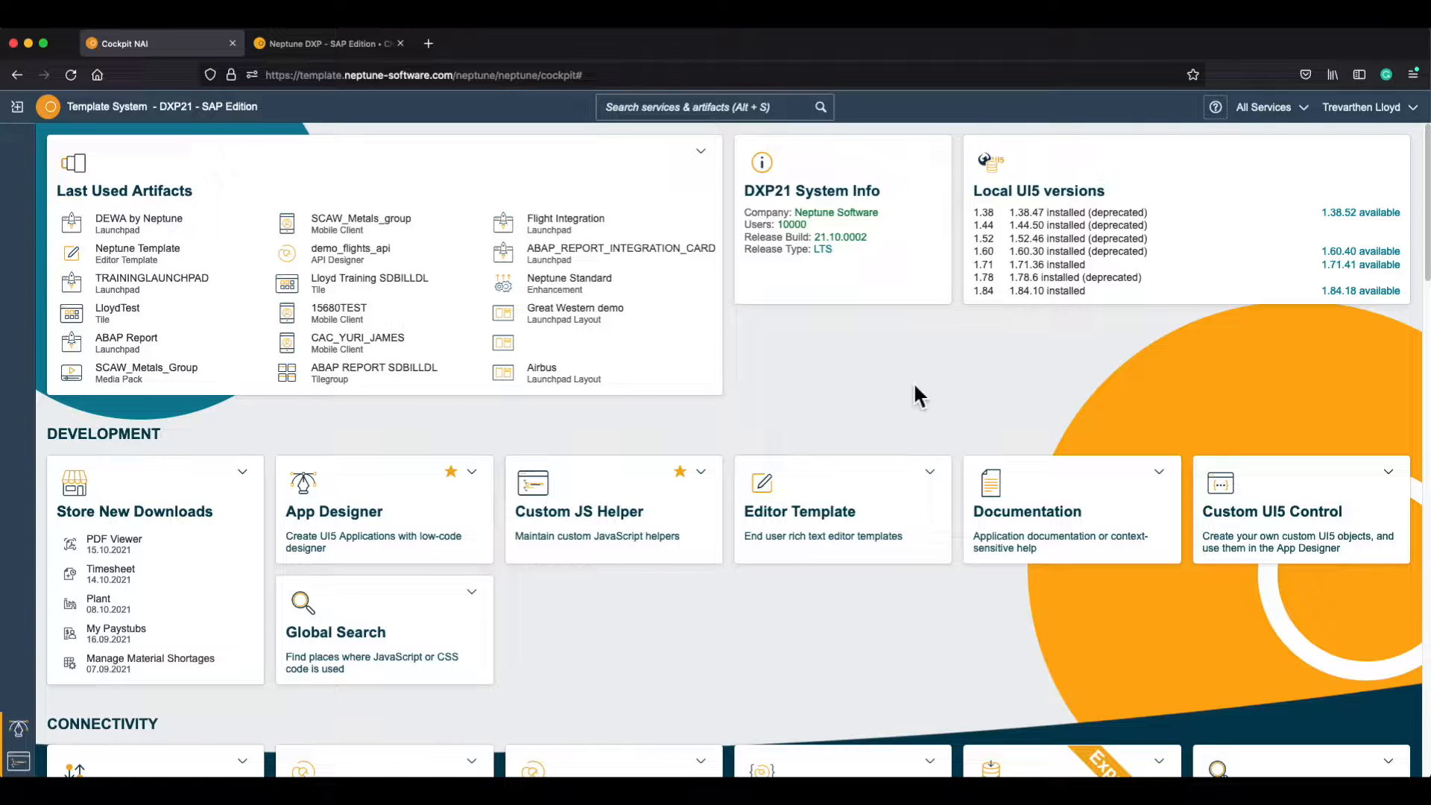
Set the Cockpit Theme to Dark in the user settings
{"action": "left_click", "coordinate": [1356, 108]}
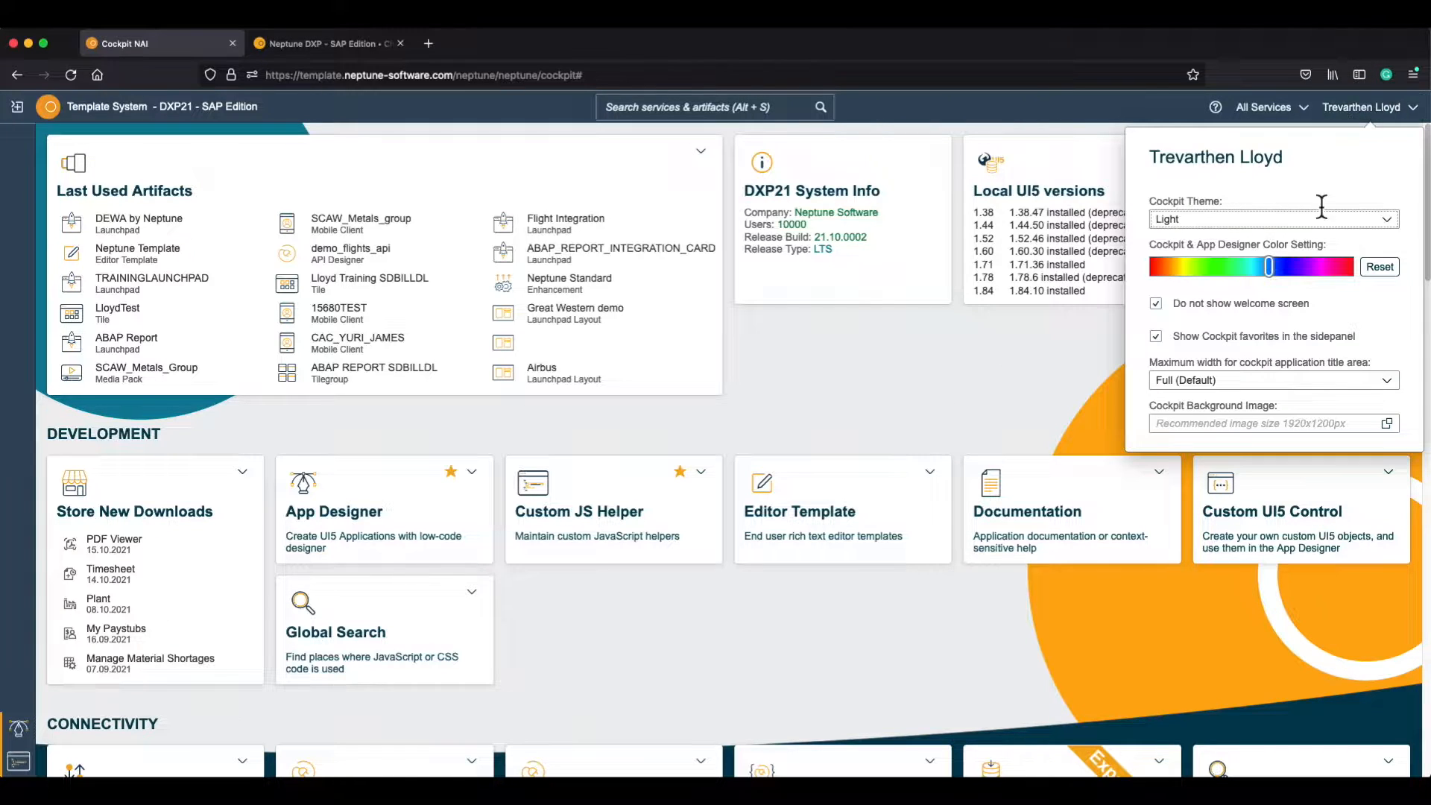
{"action": "left_click", "coordinate": [1323, 222]}
{"action": "left_click", "coordinate": [1192, 265]}
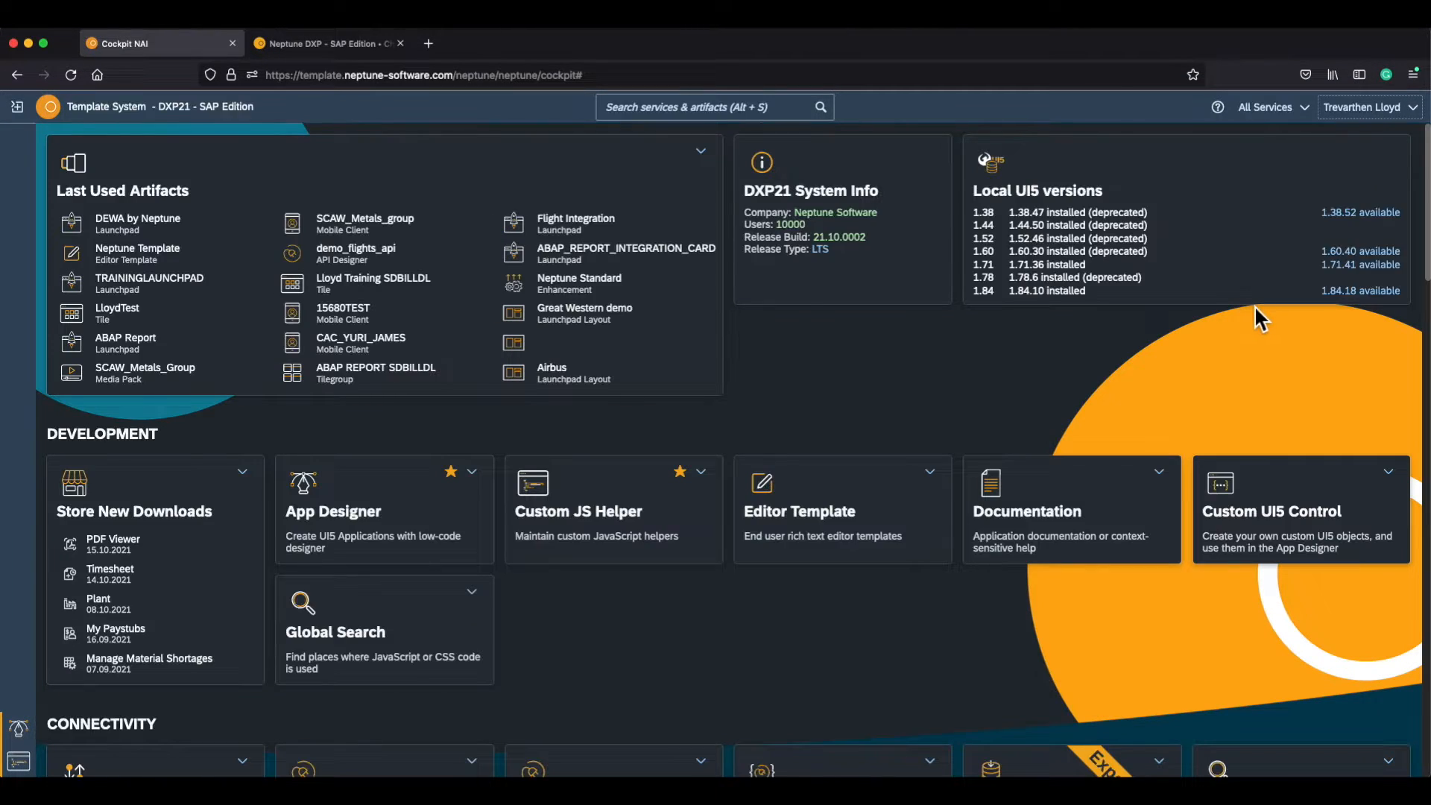
Try green as the Cockpit & App Designer color, settle on blue and close the user settings
{"action": "left_click", "coordinate": [1364, 109]}
{"action": "left_click", "coordinate": [1272, 278]}
{"action": "left_click_drag", "start_coordinate": [1277, 285], "coordinate": [1210, 274]}
{"action": "left_click", "coordinate": [1276, 278]}
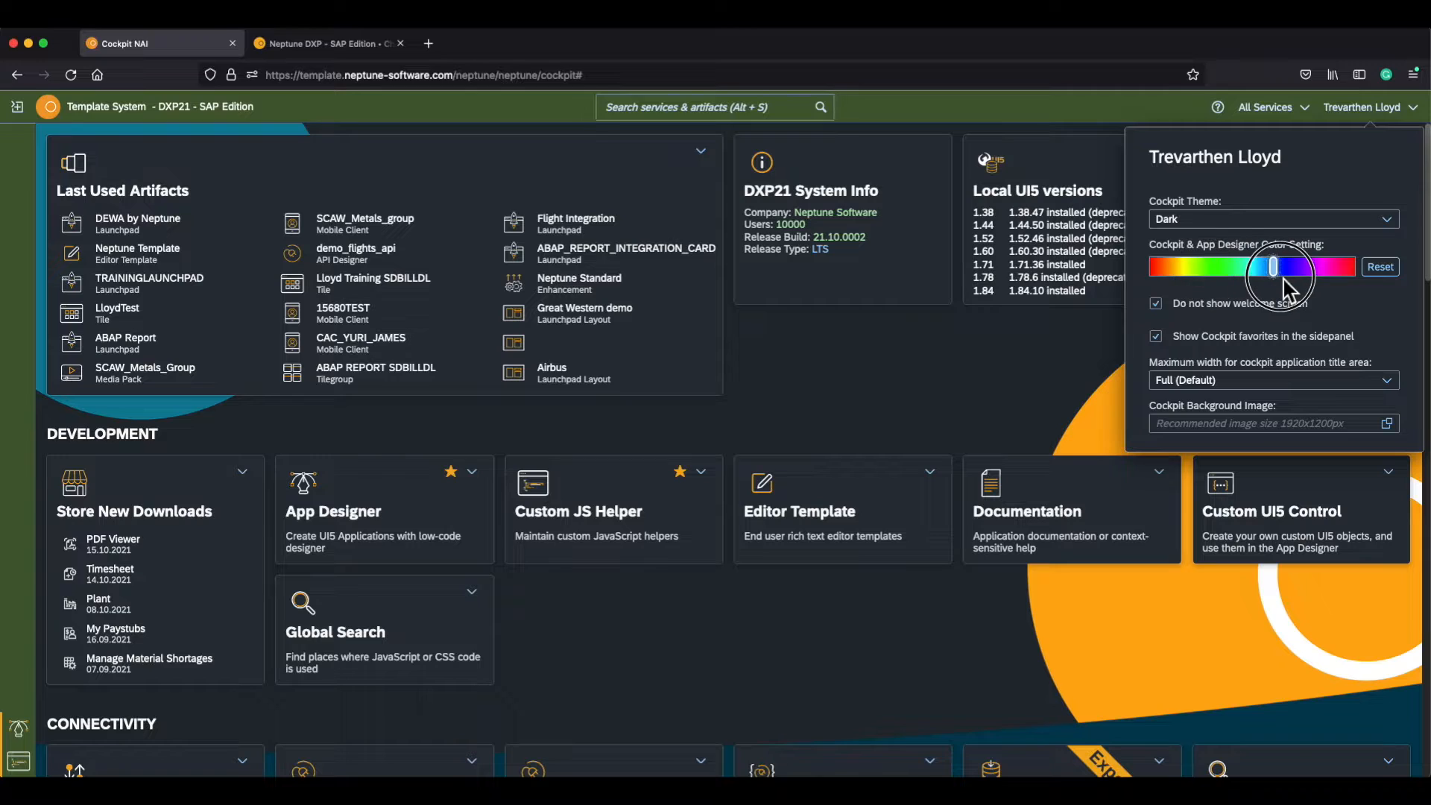
{"action": "left_click", "coordinate": [933, 369]}
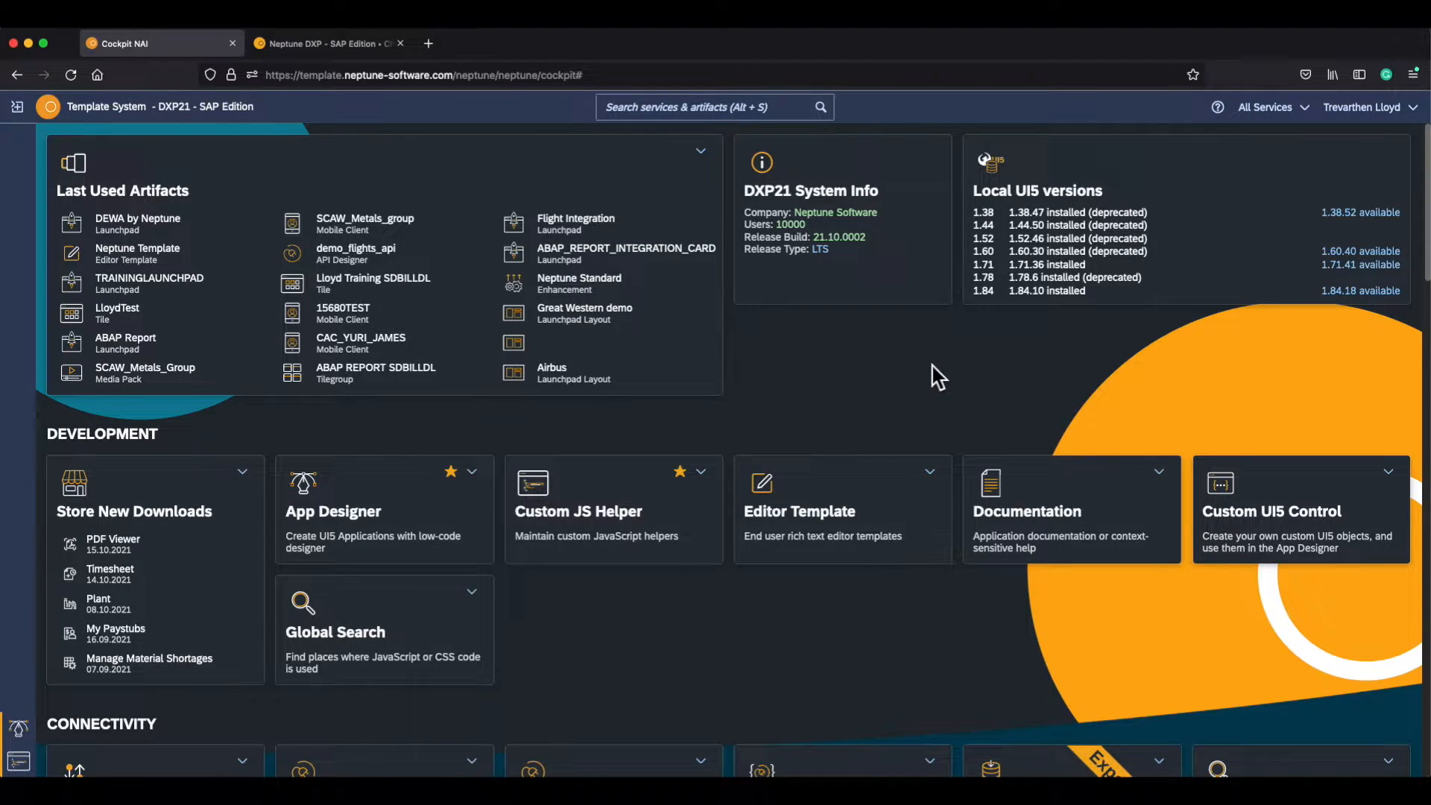
Open Custom JS Helper, expand the side panel to view its labels and collapse it again
{"action": "left_click", "coordinate": [605, 543]}
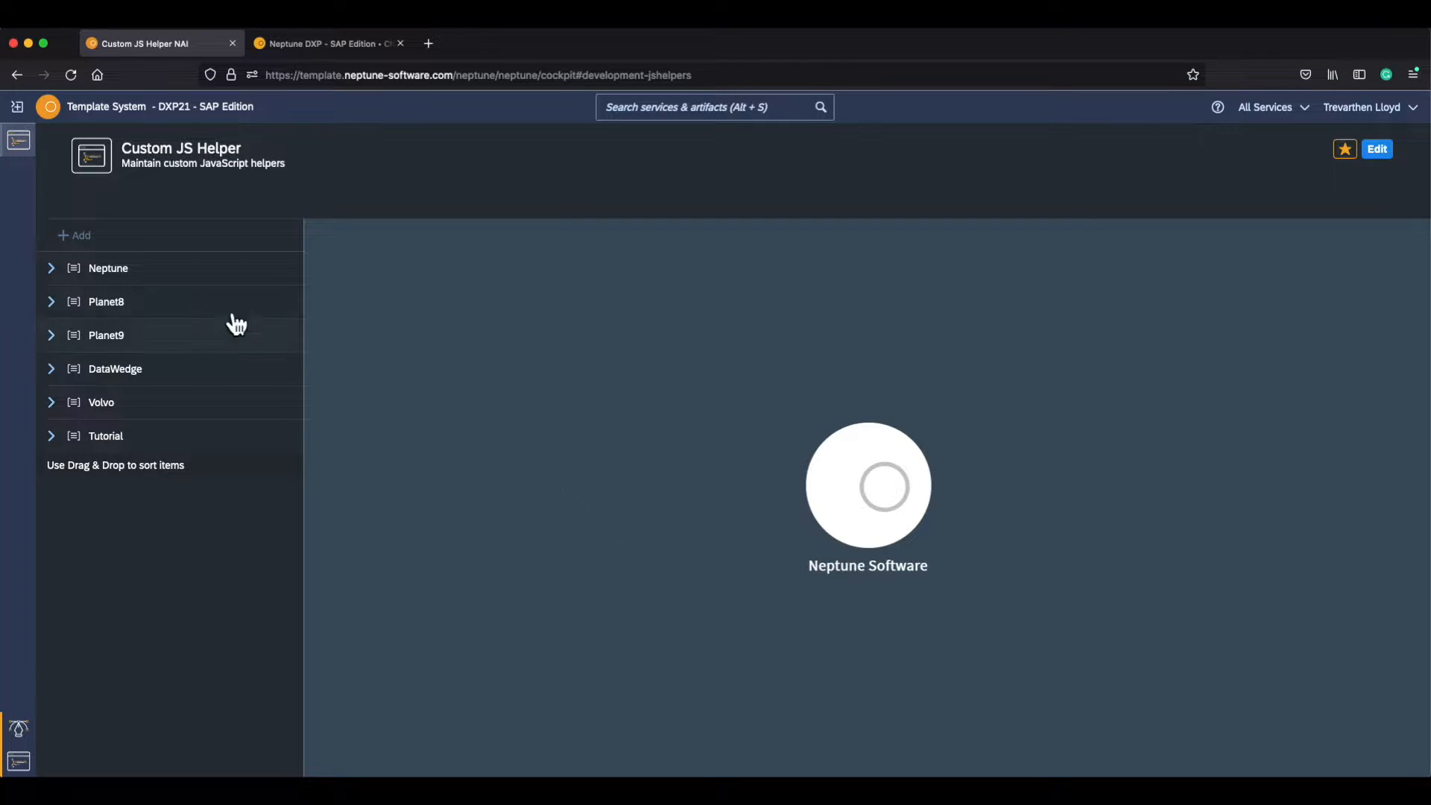
{"action": "mouse_move", "coordinate": [33, 129]}
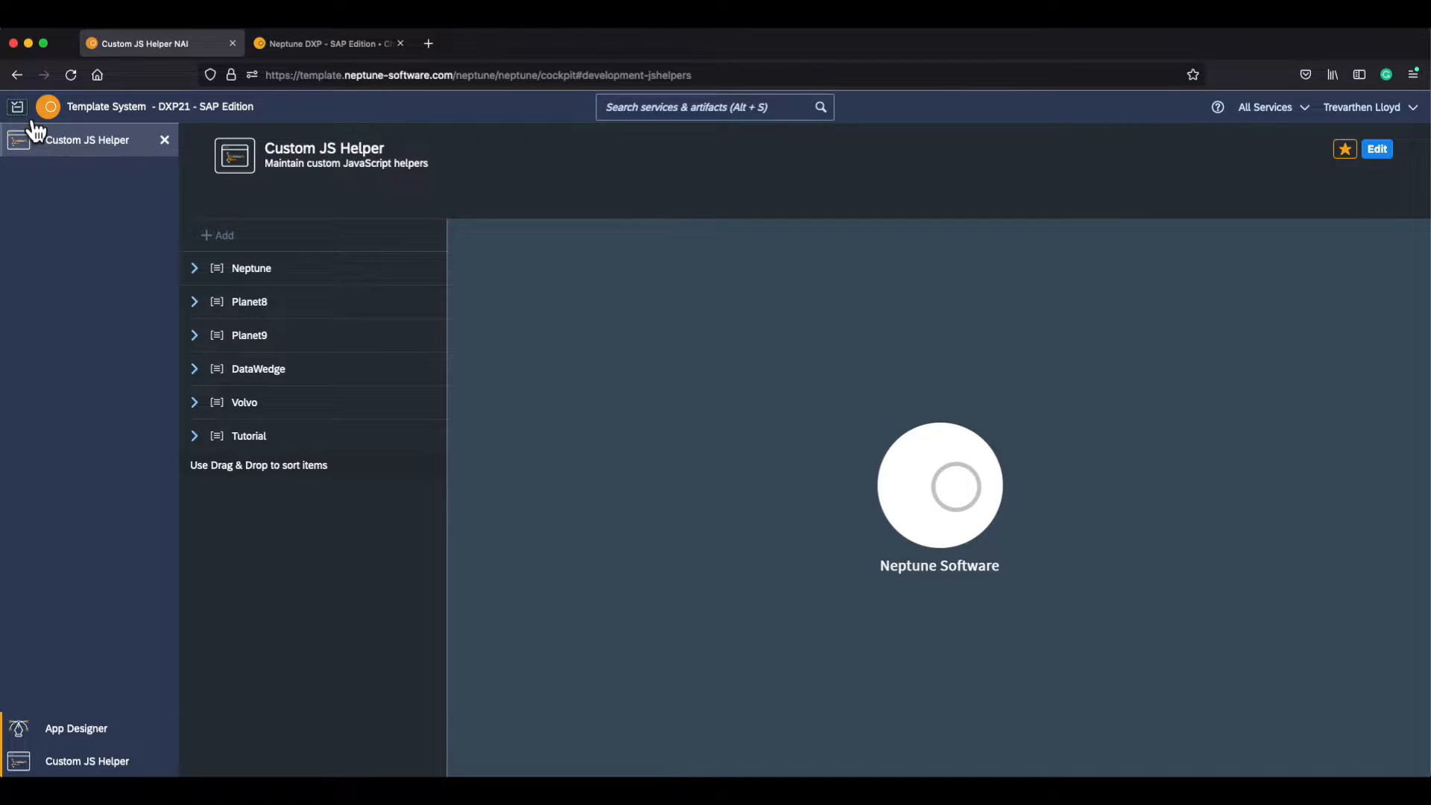
{"action": "left_click", "coordinate": [33, 131]}
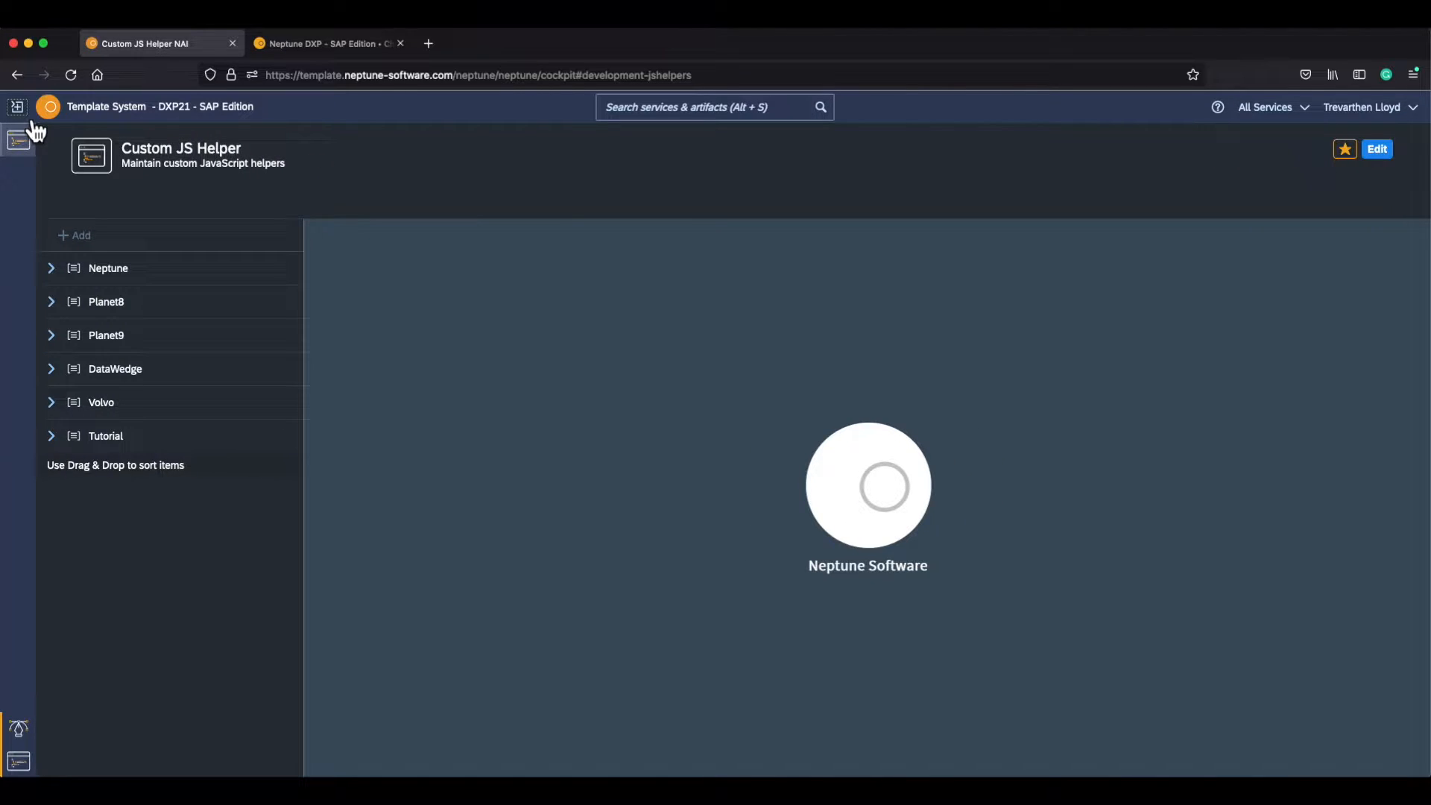
Return to the cockpit home and open the Lorem Ipsum template in Editor Template
{"action": "left_click", "coordinate": [58, 122]}
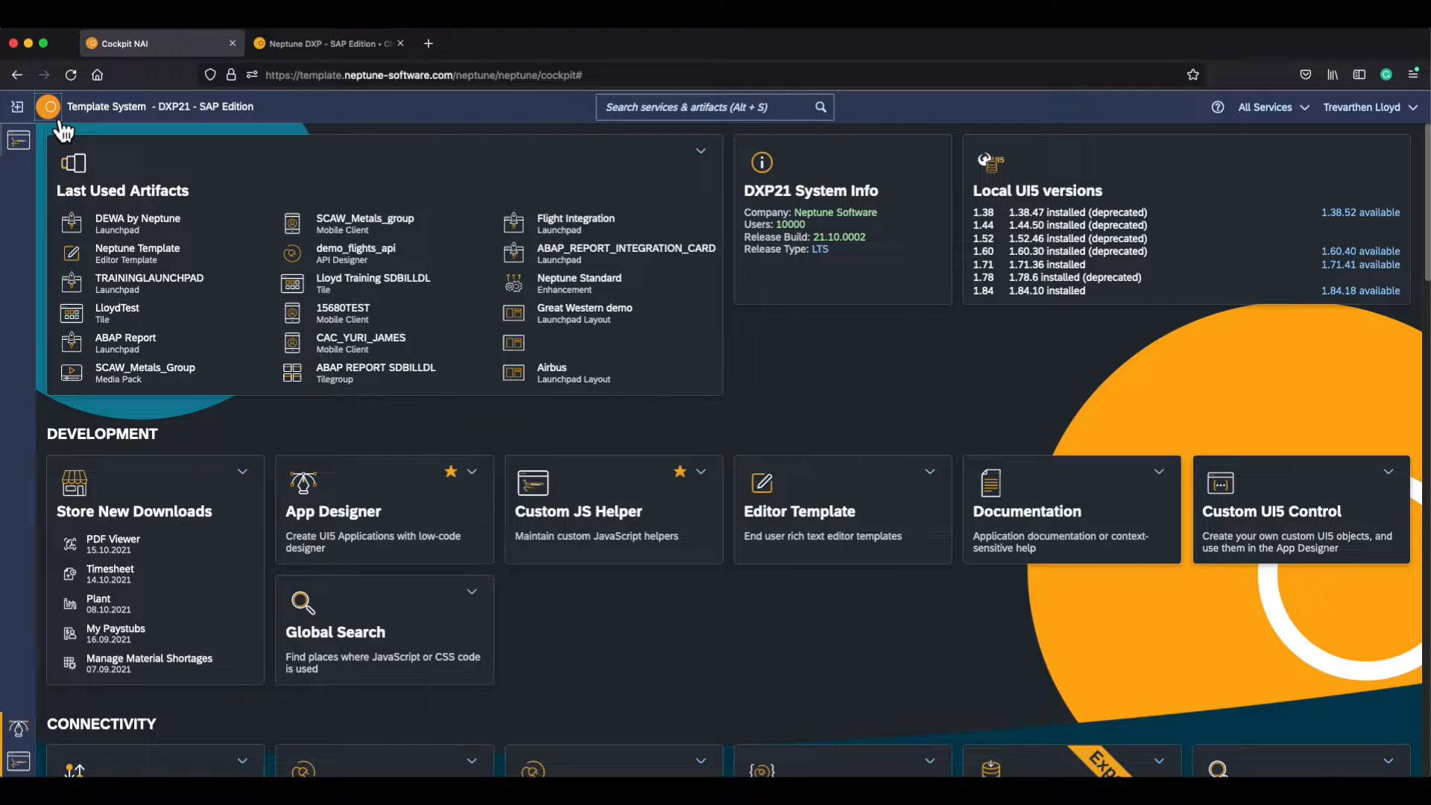
{"action": "left_click", "coordinate": [848, 531]}
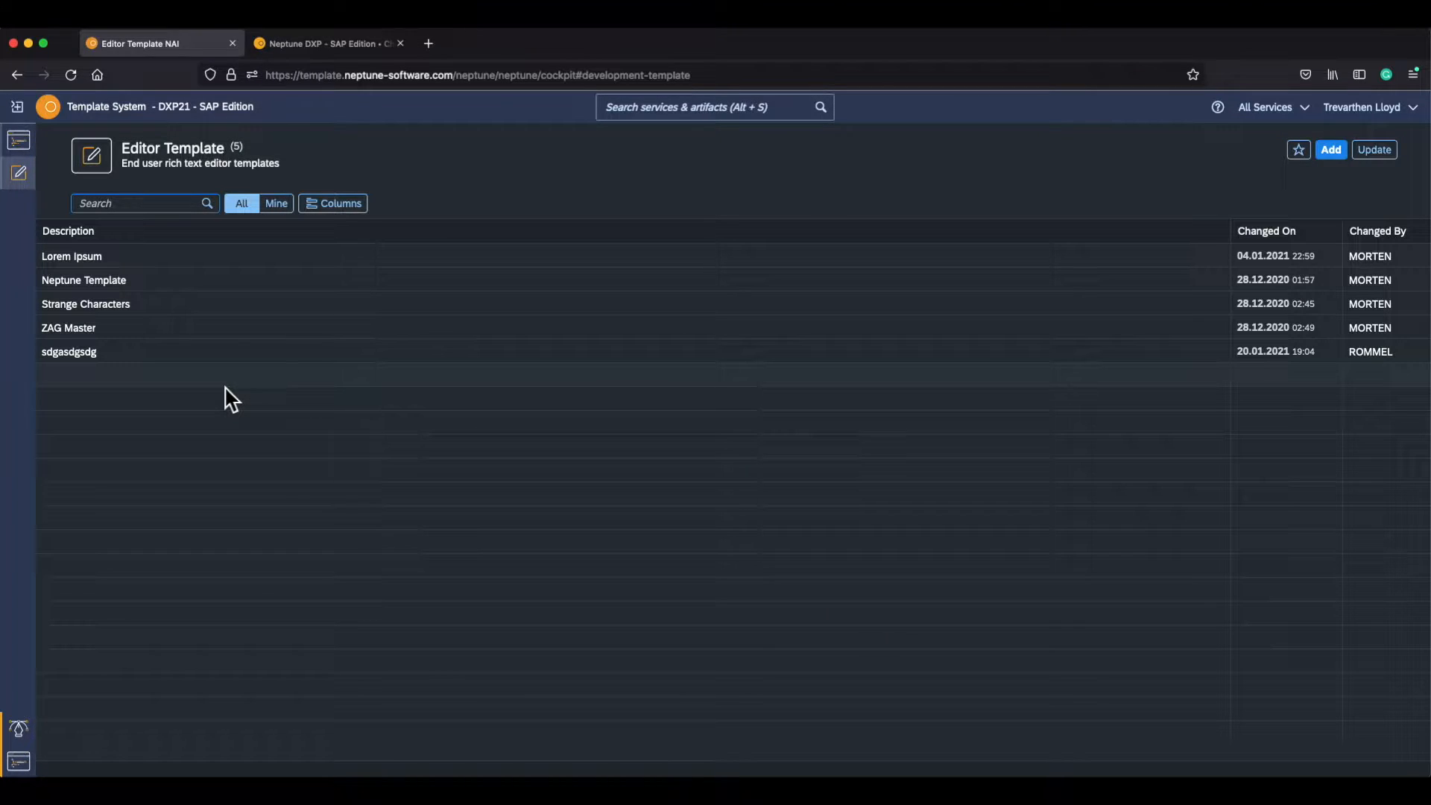
{"action": "left_click", "coordinate": [164, 259]}
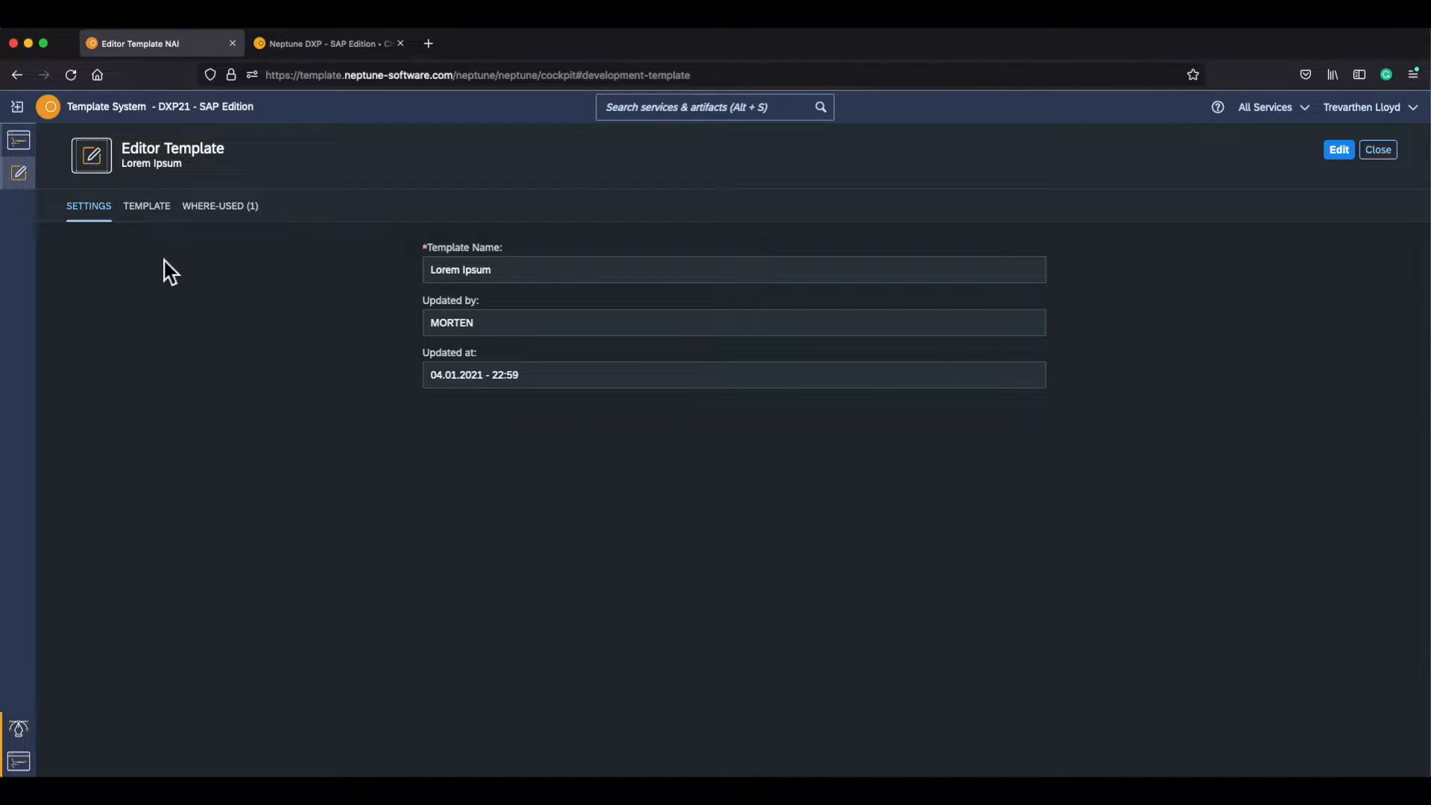
Switch to the open Custom JS Helper, view the ToggleEditForm helper in the Neptune group, and switch between the two open tools
{"action": "left_click", "coordinate": [38, 164]}
{"action": "left_click", "coordinate": [56, 270]}
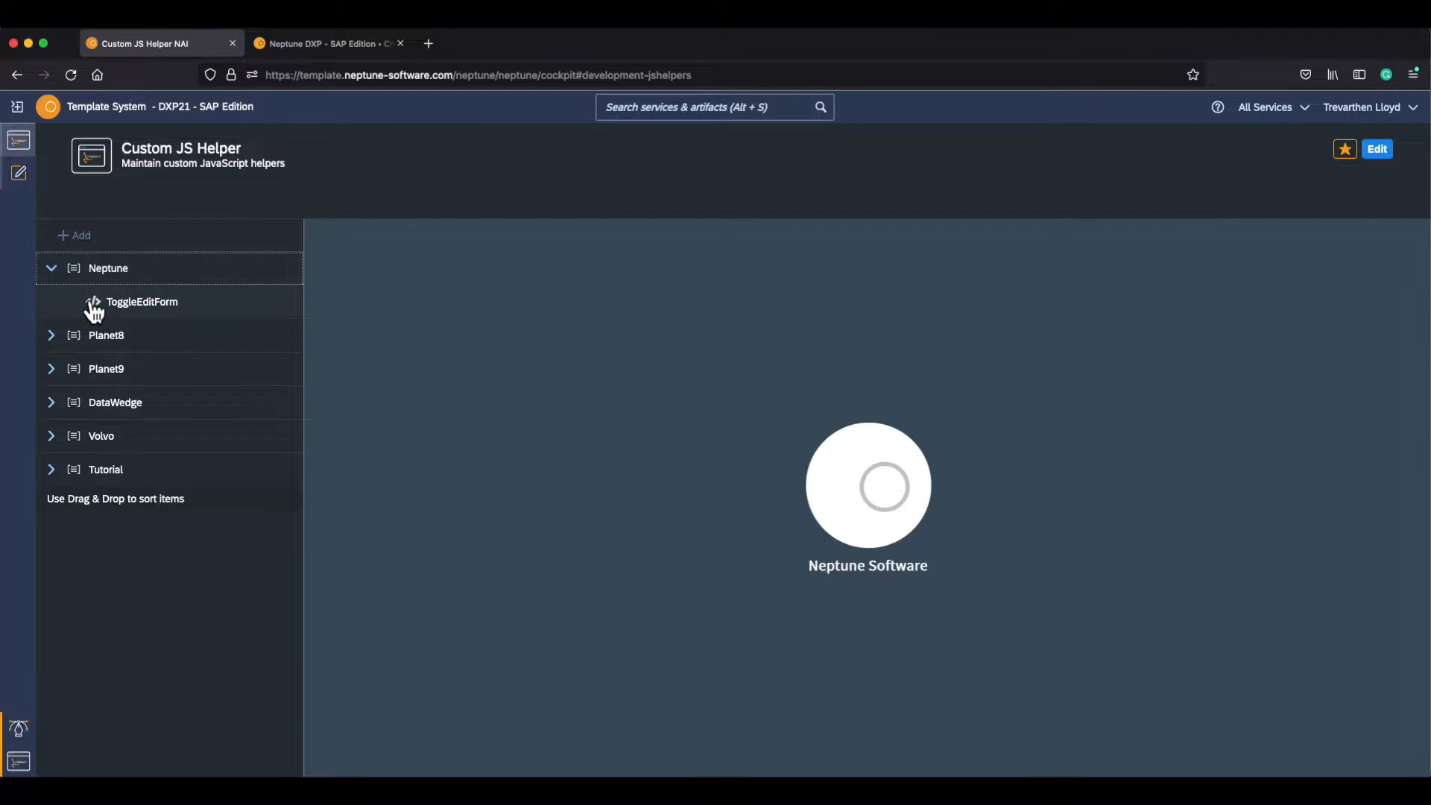
{"action": "left_click", "coordinate": [94, 310]}
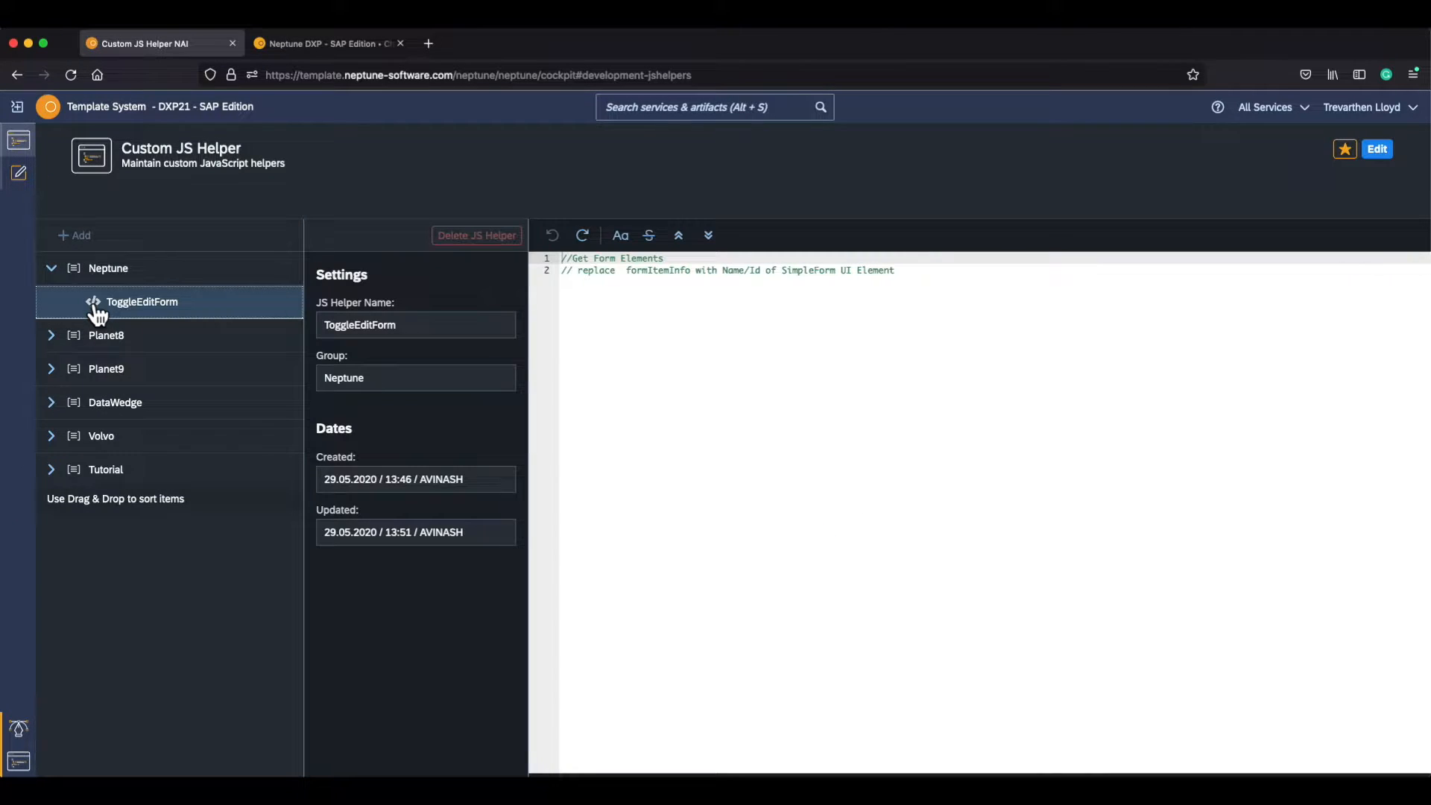
{"action": "left_click", "coordinate": [34, 182]}
{"action": "left_click", "coordinate": [31, 152]}
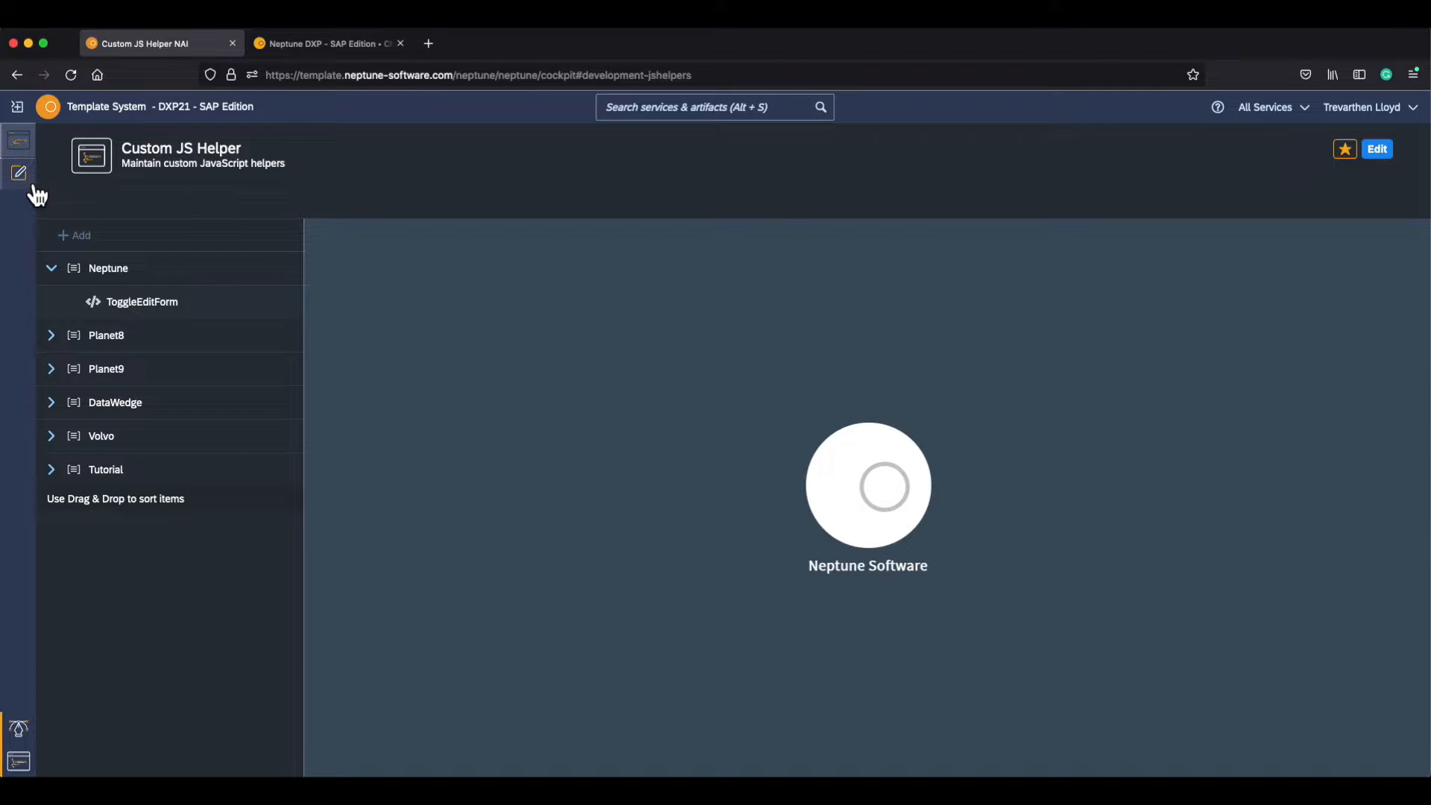
Close the open Custom JS Helper and Editor Template tools
{"action": "mouse_move", "coordinate": [35, 128]}
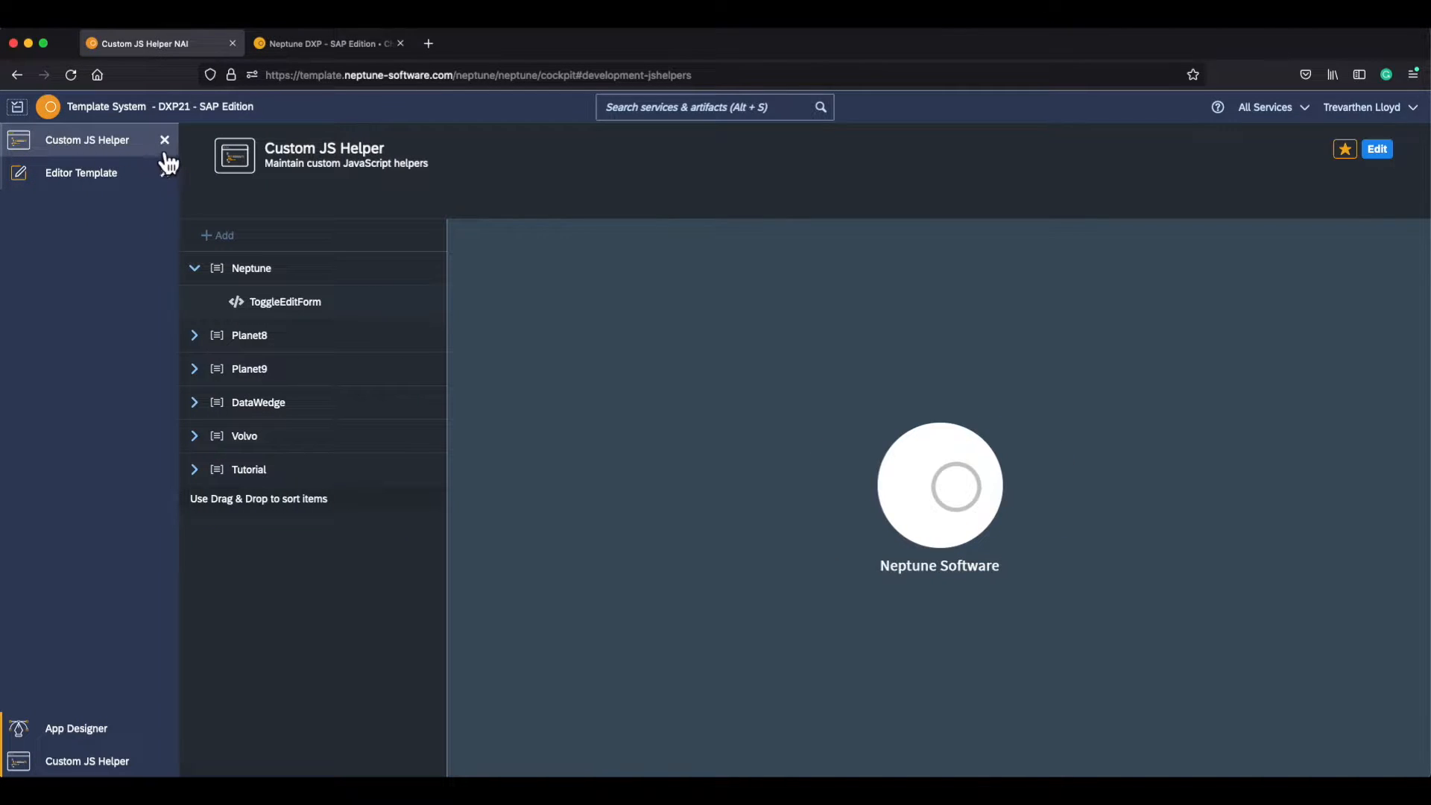
{"action": "left_click", "coordinate": [164, 140]}
{"action": "left_click", "coordinate": [165, 140]}
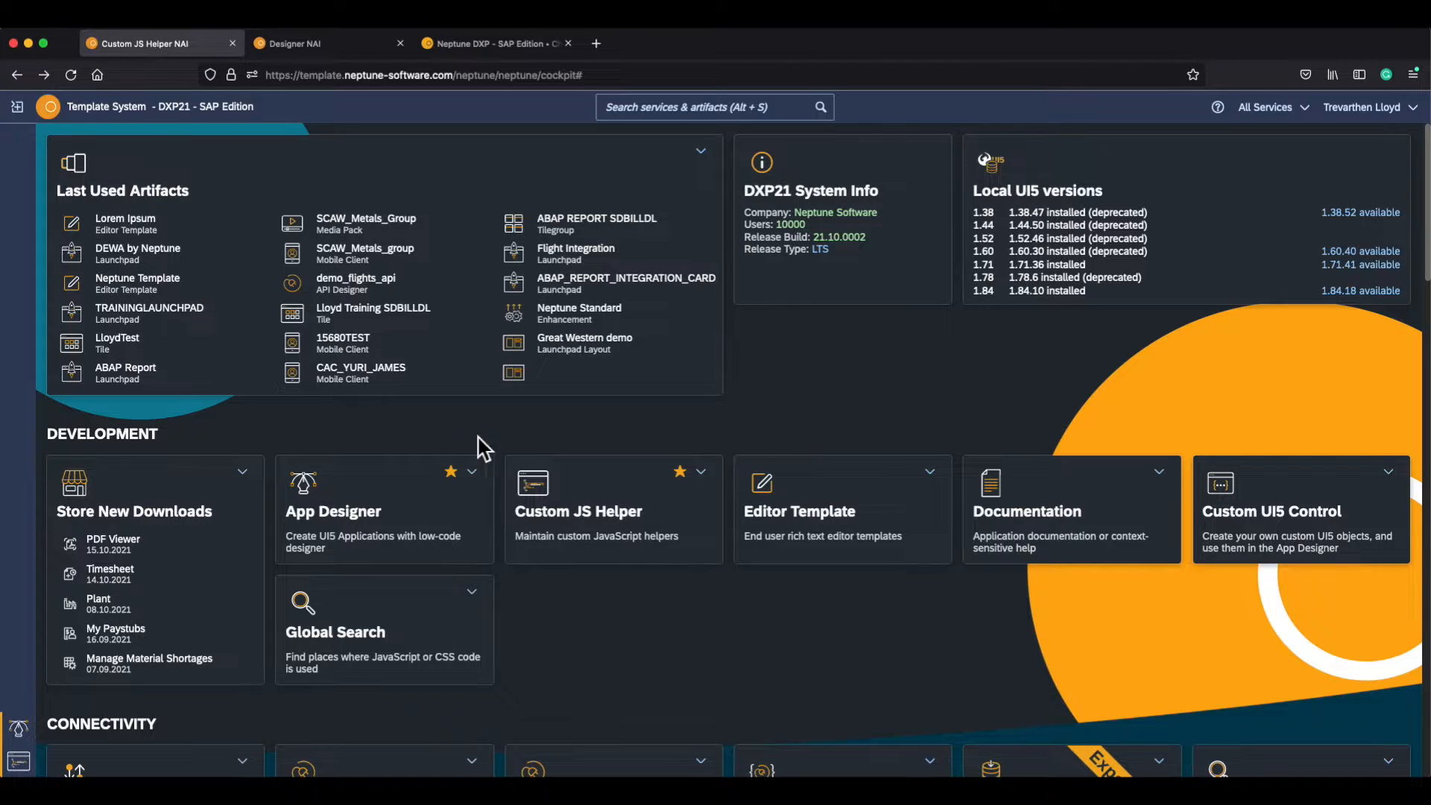
Open the last used SDBILLDL training tile in edit mode, save it and close it
{"action": "left_click", "coordinate": [347, 323]}
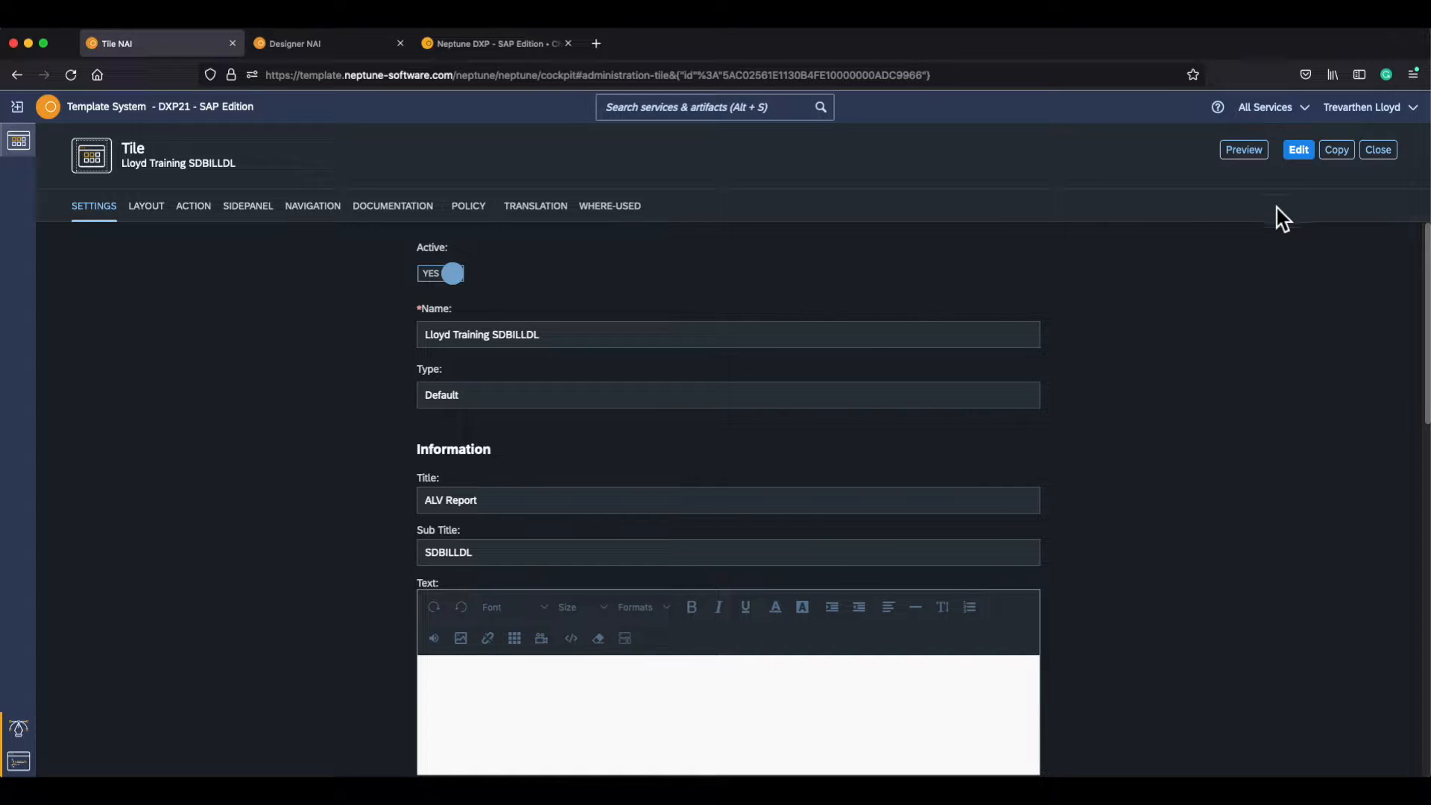
{"action": "left_click", "coordinate": [1298, 150]}
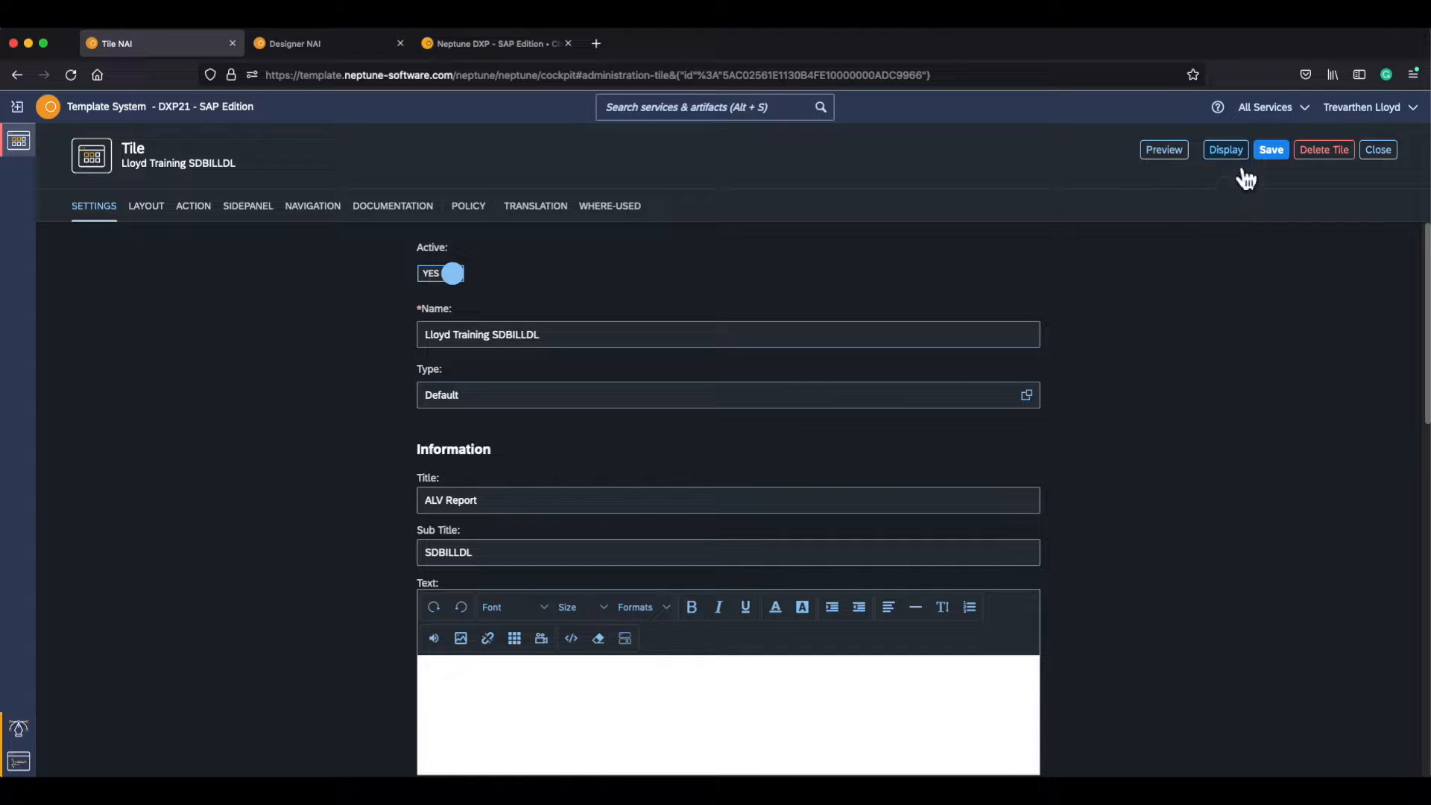
{"action": "left_click", "coordinate": [1280, 160]}
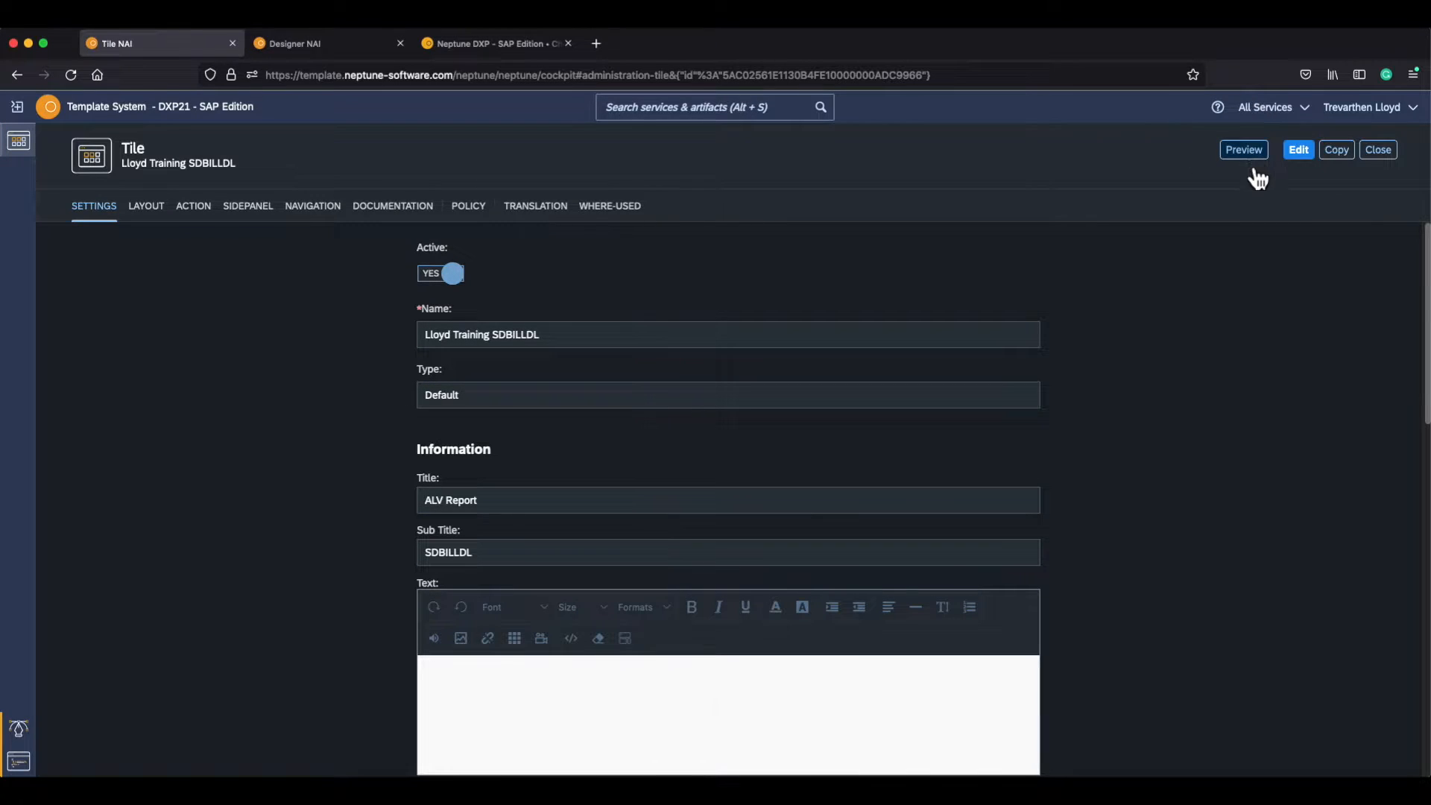
{"action": "left_click", "coordinate": [1390, 152]}
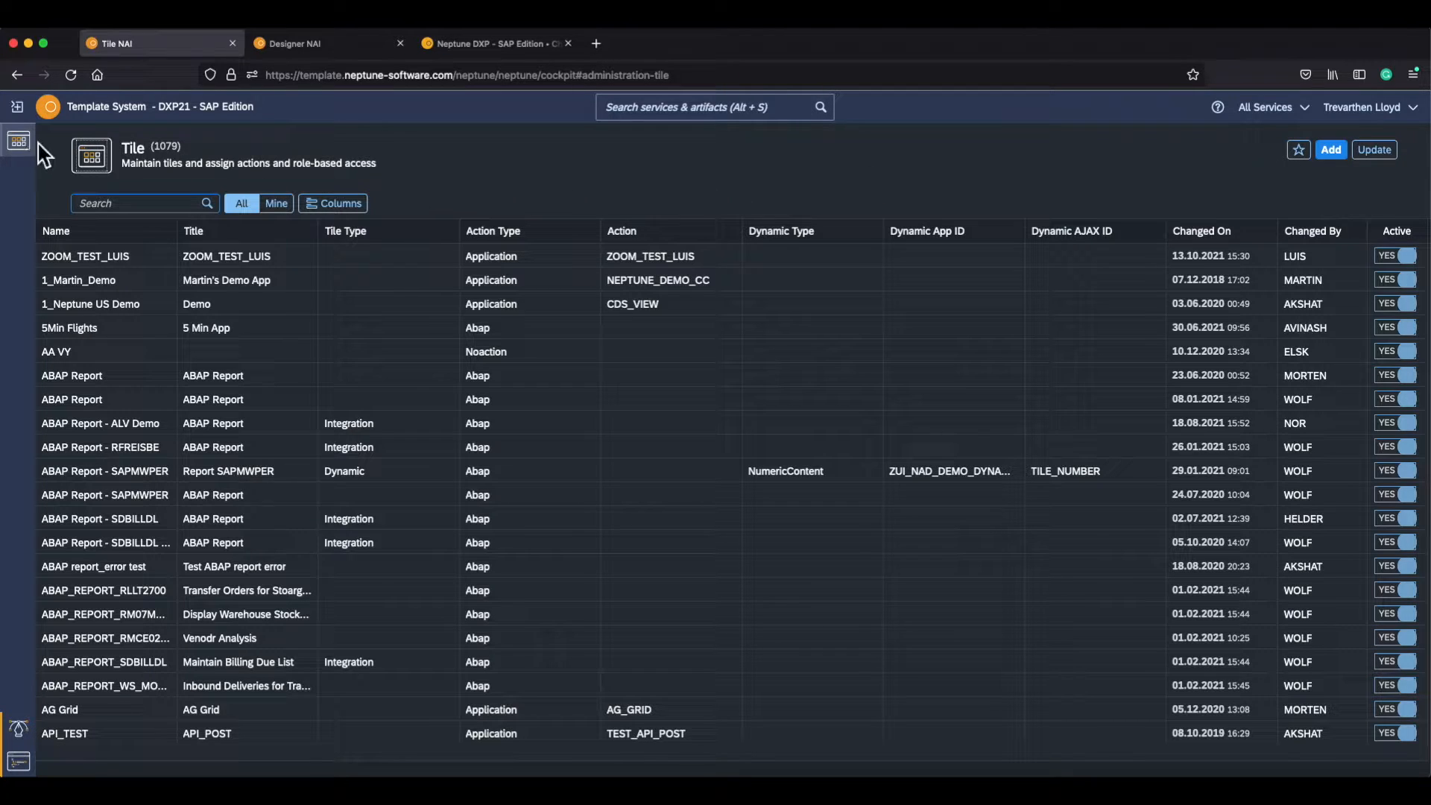
Expand the side panel, close the open Tile tool and collapse the panel again
{"action": "left_click", "coordinate": [18, 107]}
{"action": "left_click", "coordinate": [175, 148]}
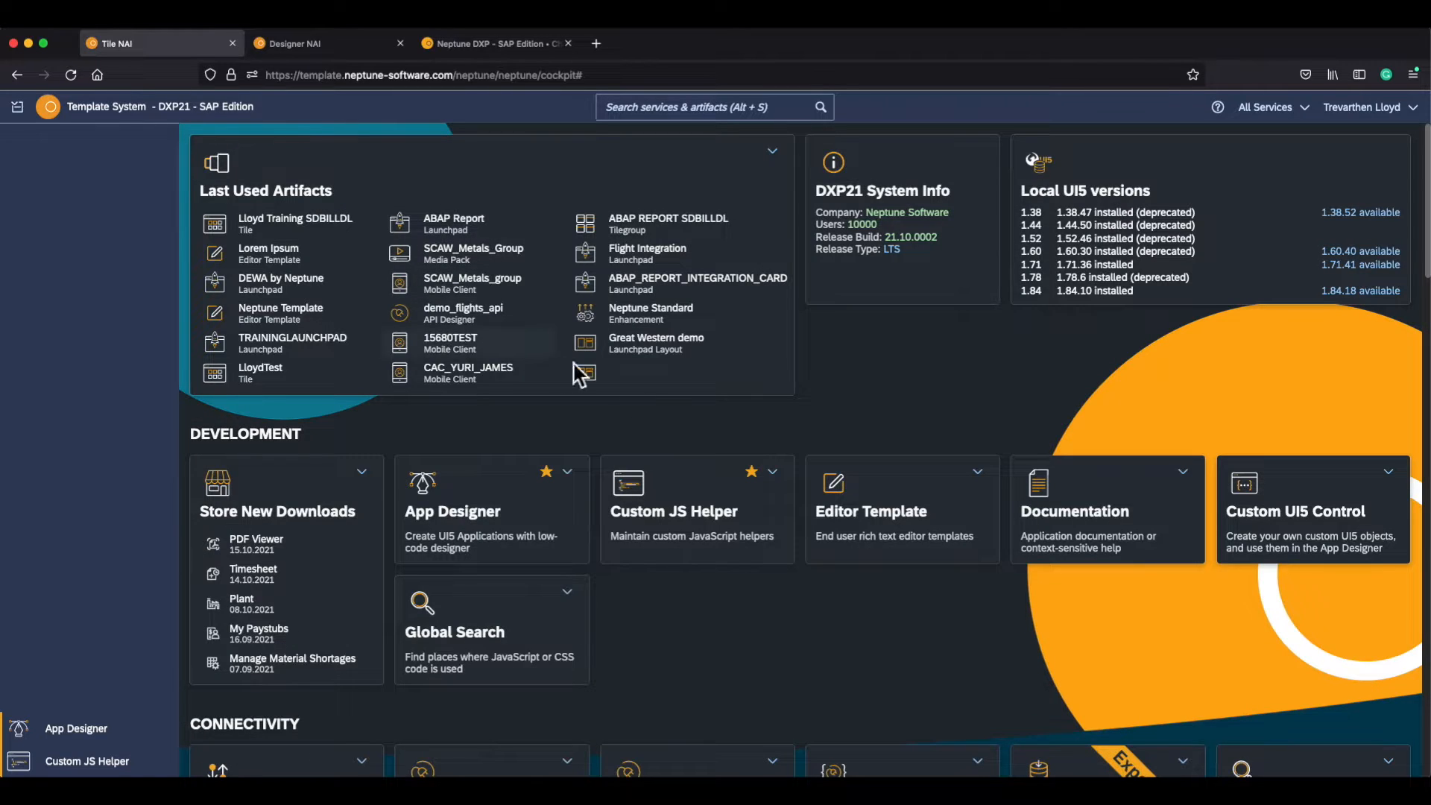
{"action": "left_click", "coordinate": [17, 107]}
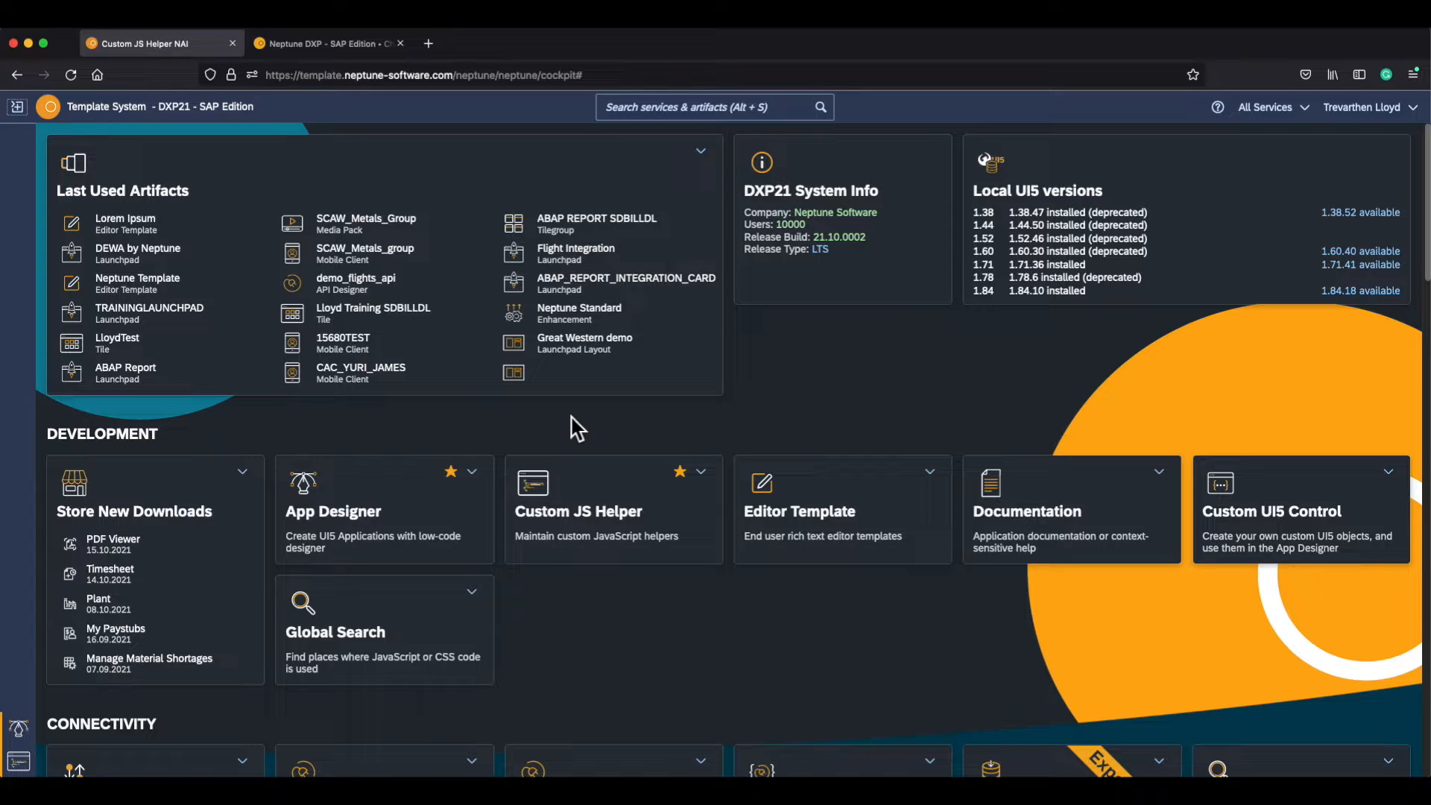
Open App Designer from the cockpit and browse its list of applications
{"action": "left_click", "coordinate": [400, 509]}
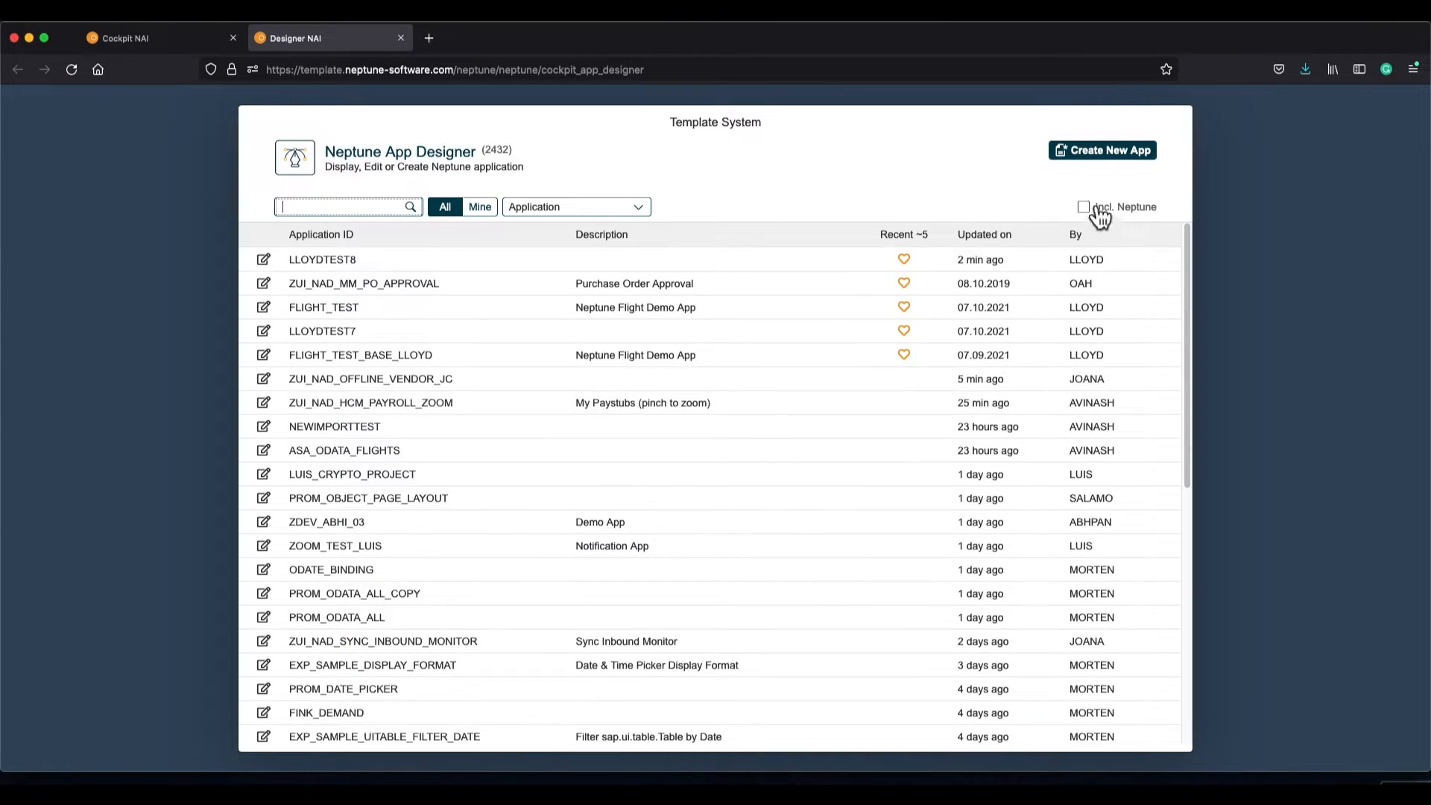
{"action": "mouse_move", "coordinate": [1184, 227]}
{"action": "left_mouse_down"}
{"action": "mouse_move", "coordinate": [1192, 380]}
{"action": "mouse_move", "coordinate": [1188, 248]}
{"action": "left_mouse_up"}
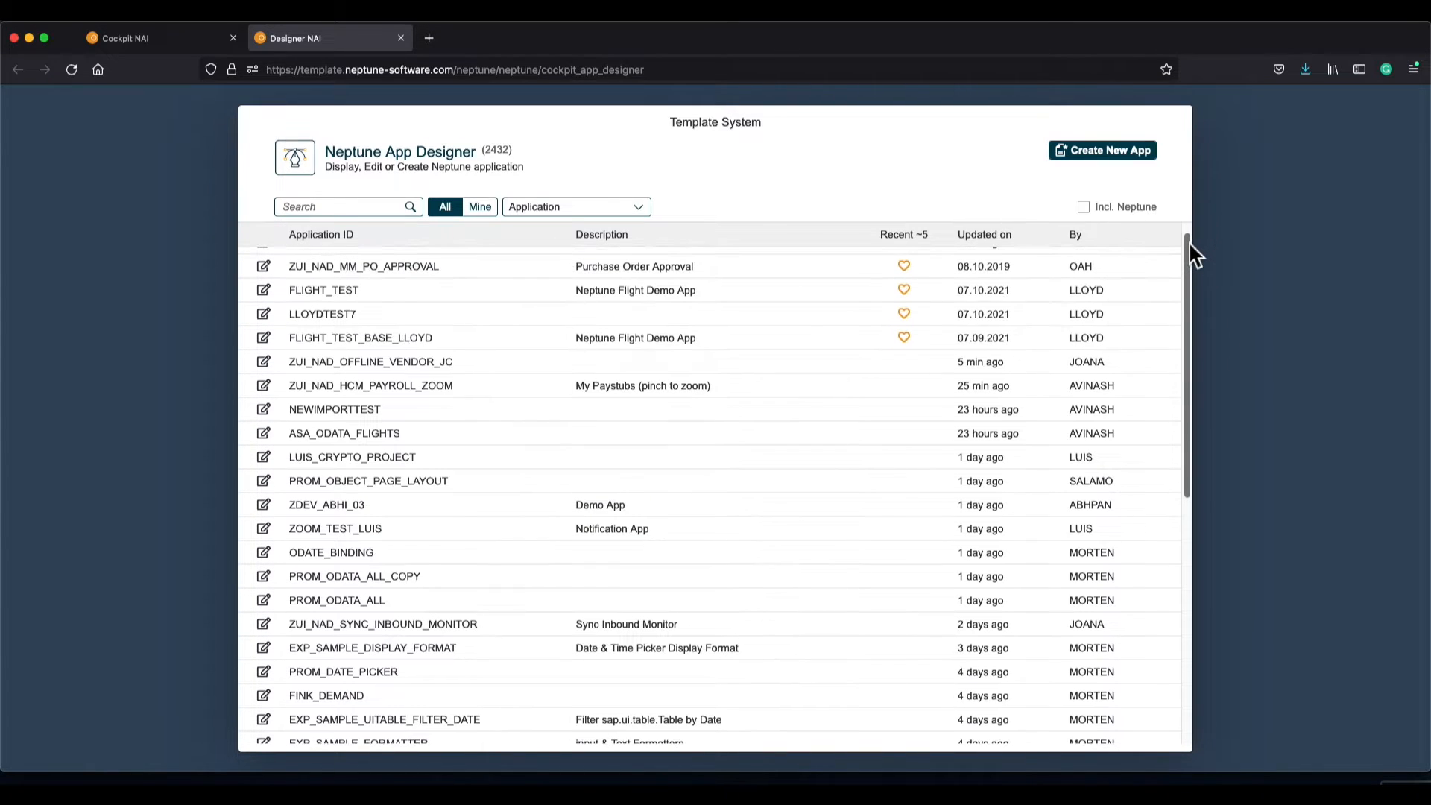
Filter the application list by Building Block and by own applications, returning the filters to Application and All
{"action": "left_click", "coordinate": [638, 207]}
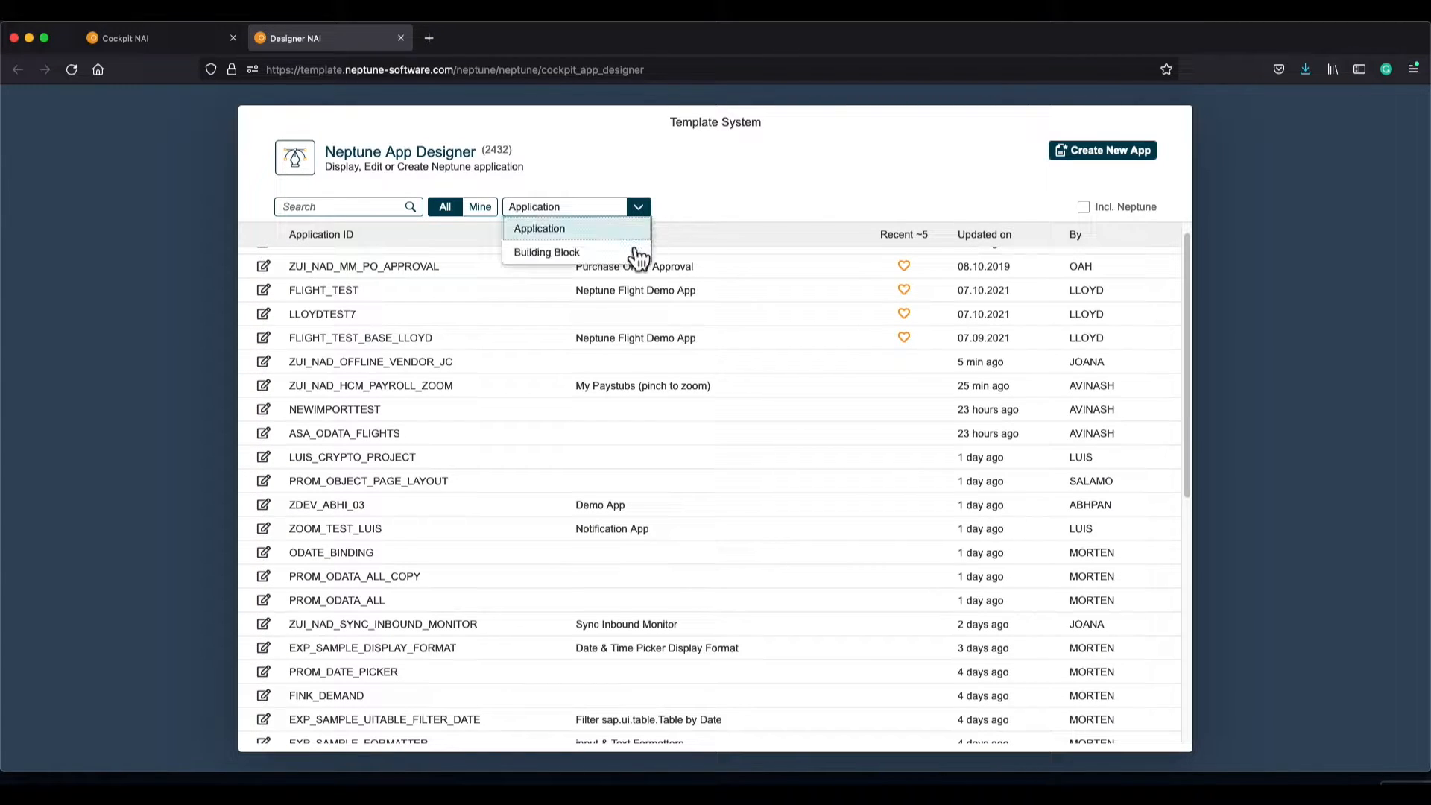
{"action": "left_click", "coordinate": [630, 249]}
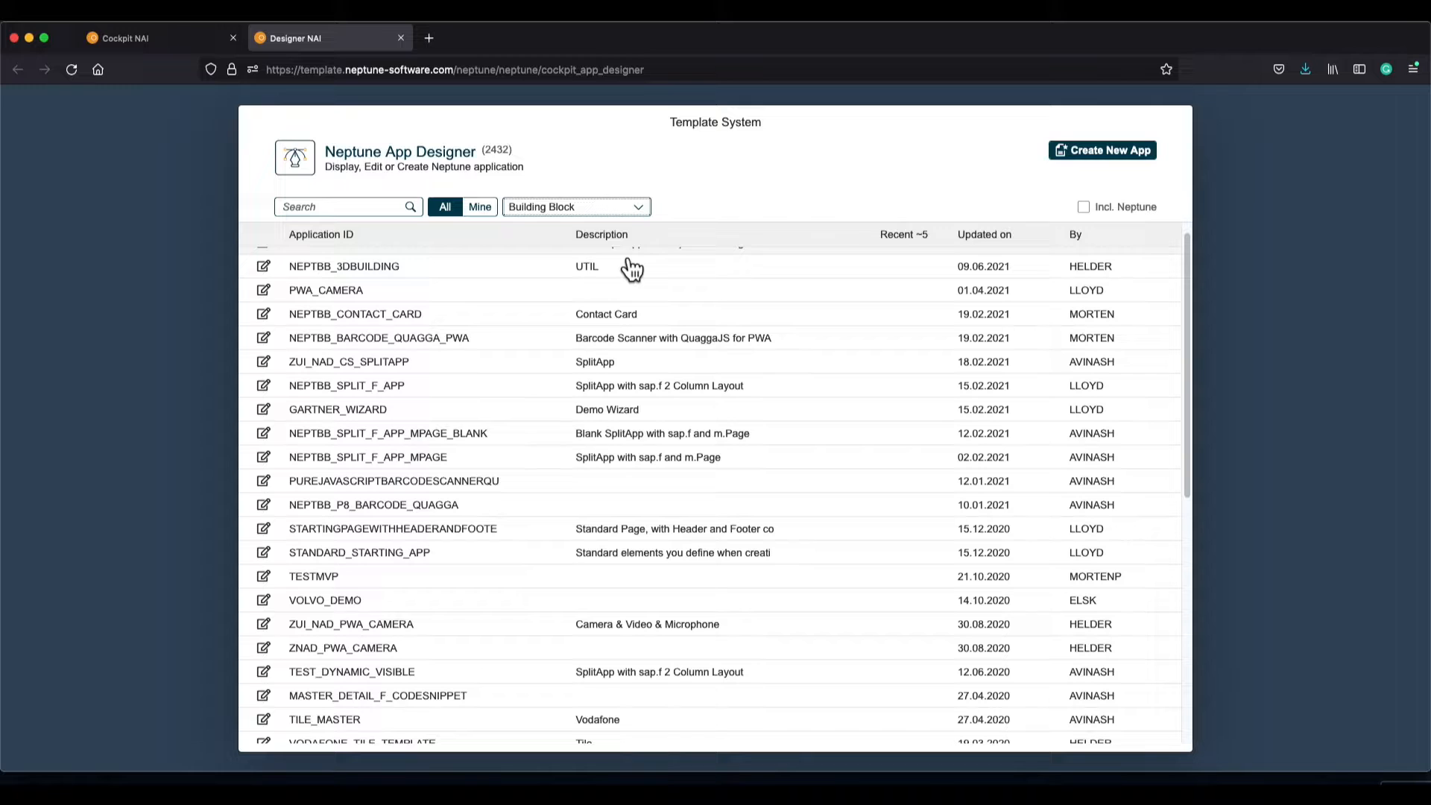
{"action": "left_click", "coordinate": [637, 207]}
{"action": "left_click", "coordinate": [589, 228]}
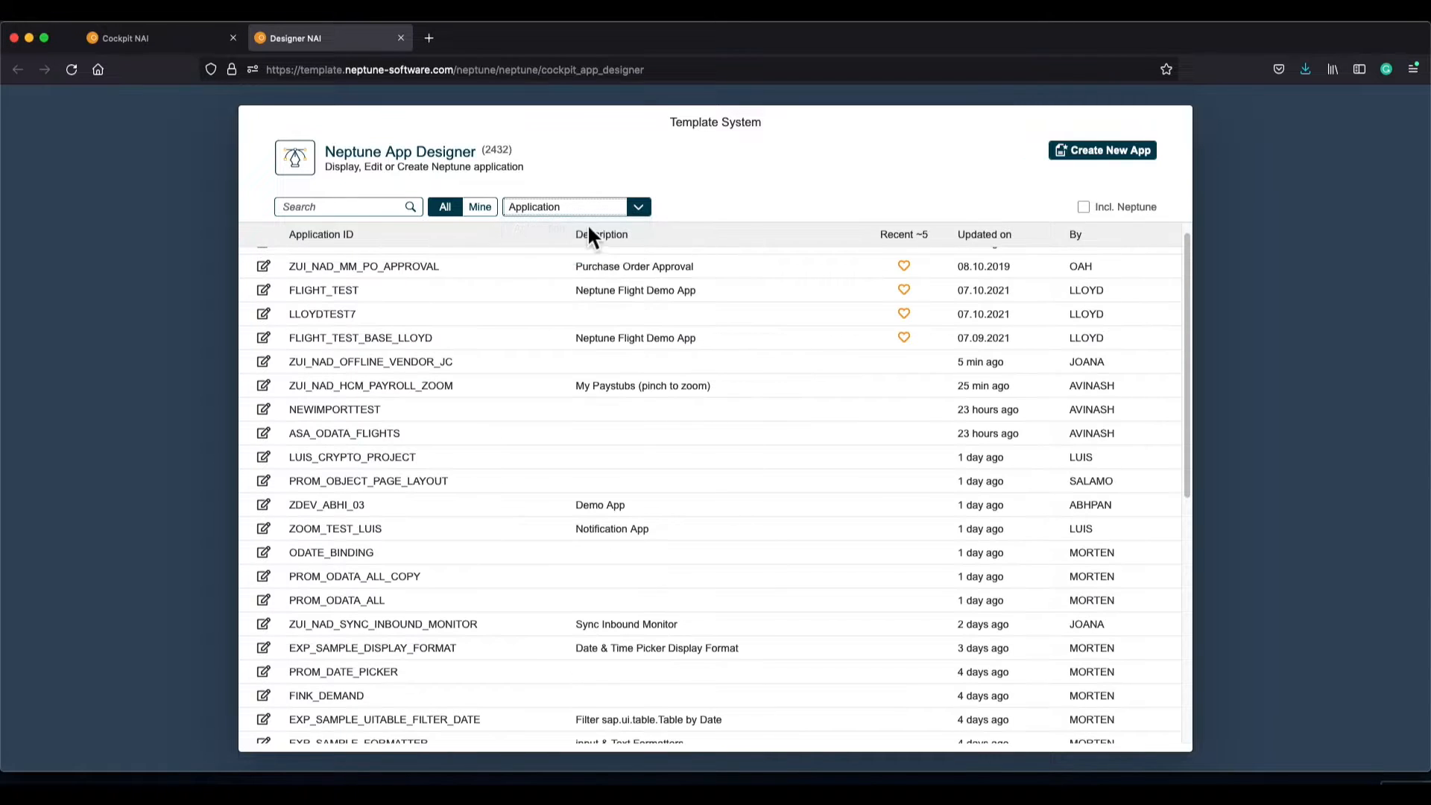
{"action": "left_click", "coordinate": [483, 215]}
{"action": "left_click", "coordinate": [450, 216]}
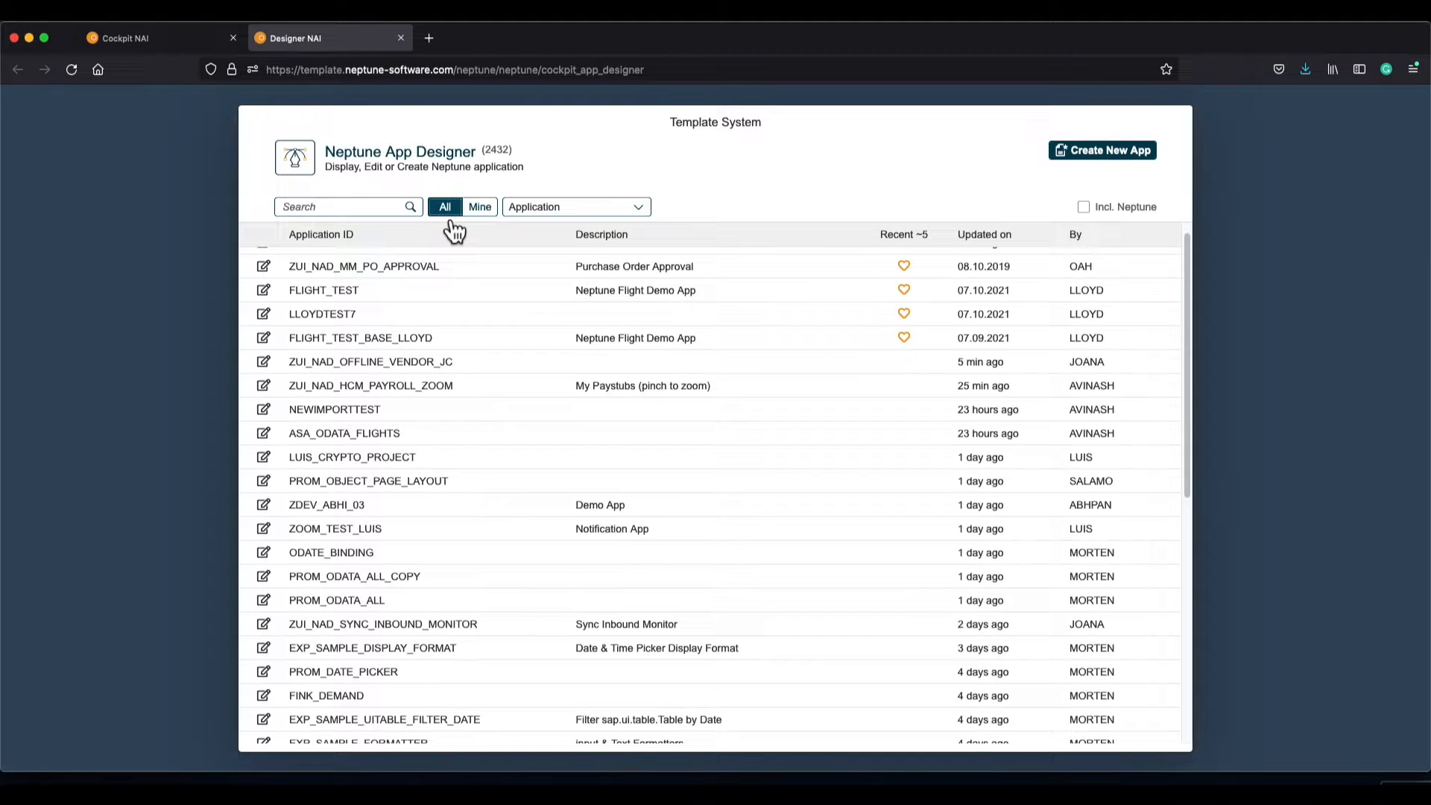
Create a new application in package $TMP, using the developer's name followed by _ELEARNING as its ID
{"action": "left_click", "coordinate": [1104, 152]}
{"action": "left_click", "coordinate": [727, 397]}
{"action": "type", "text": "LLOYD_ELEARNING"}
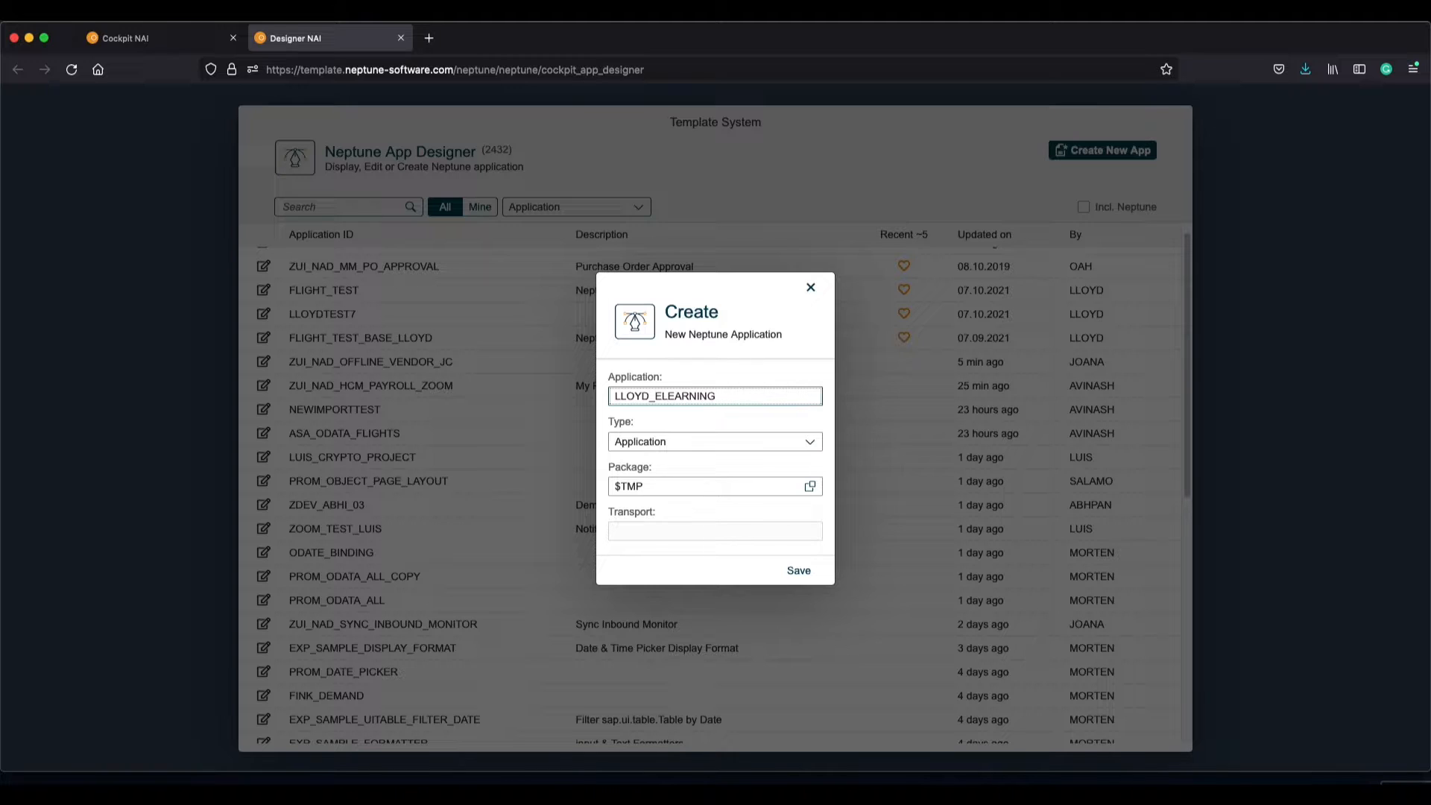
{"action": "key", "text": "Return"}
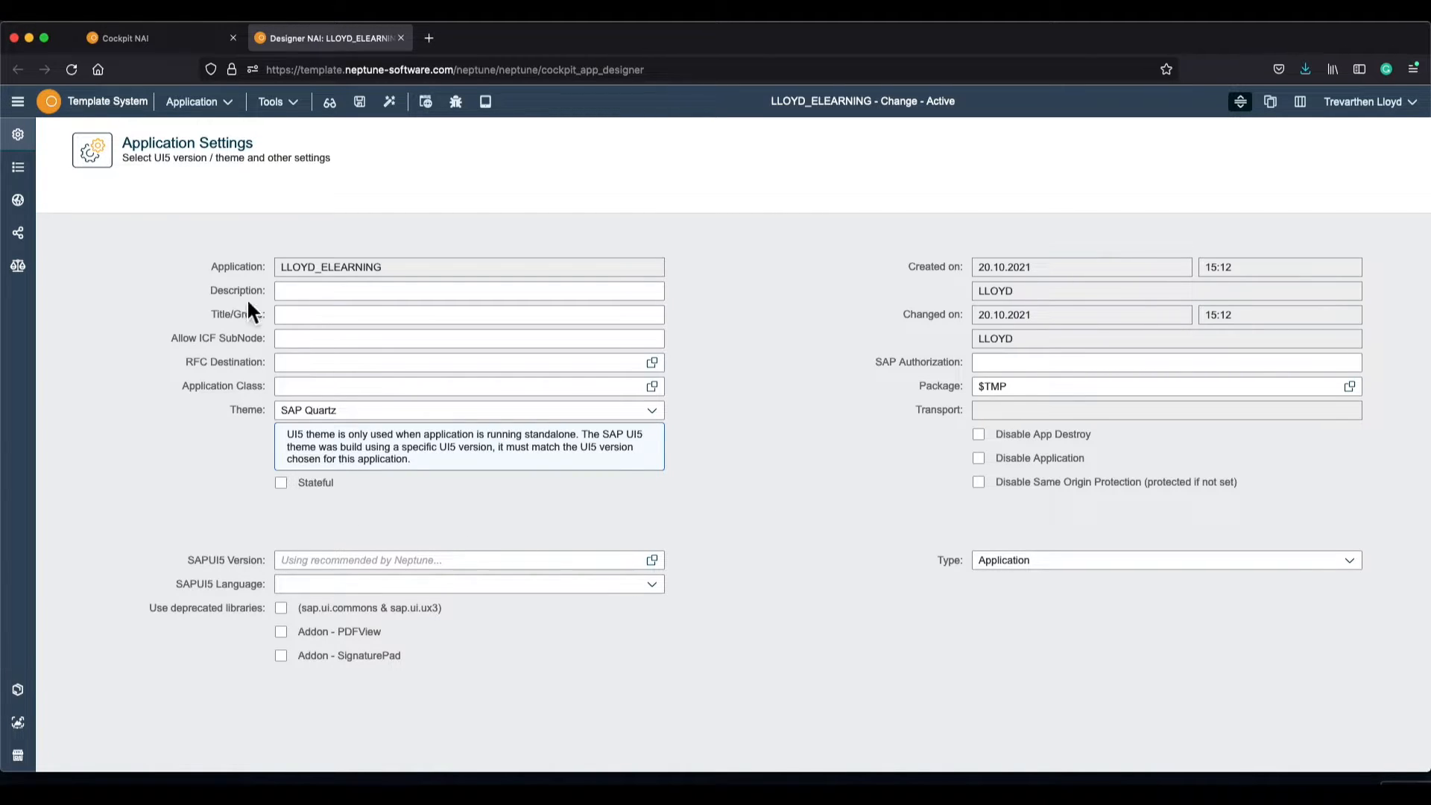
Review the new application's settings, including Title/Group, SAPUI5 Version and the available Type options
{"action": "left_click", "coordinate": [298, 317]}
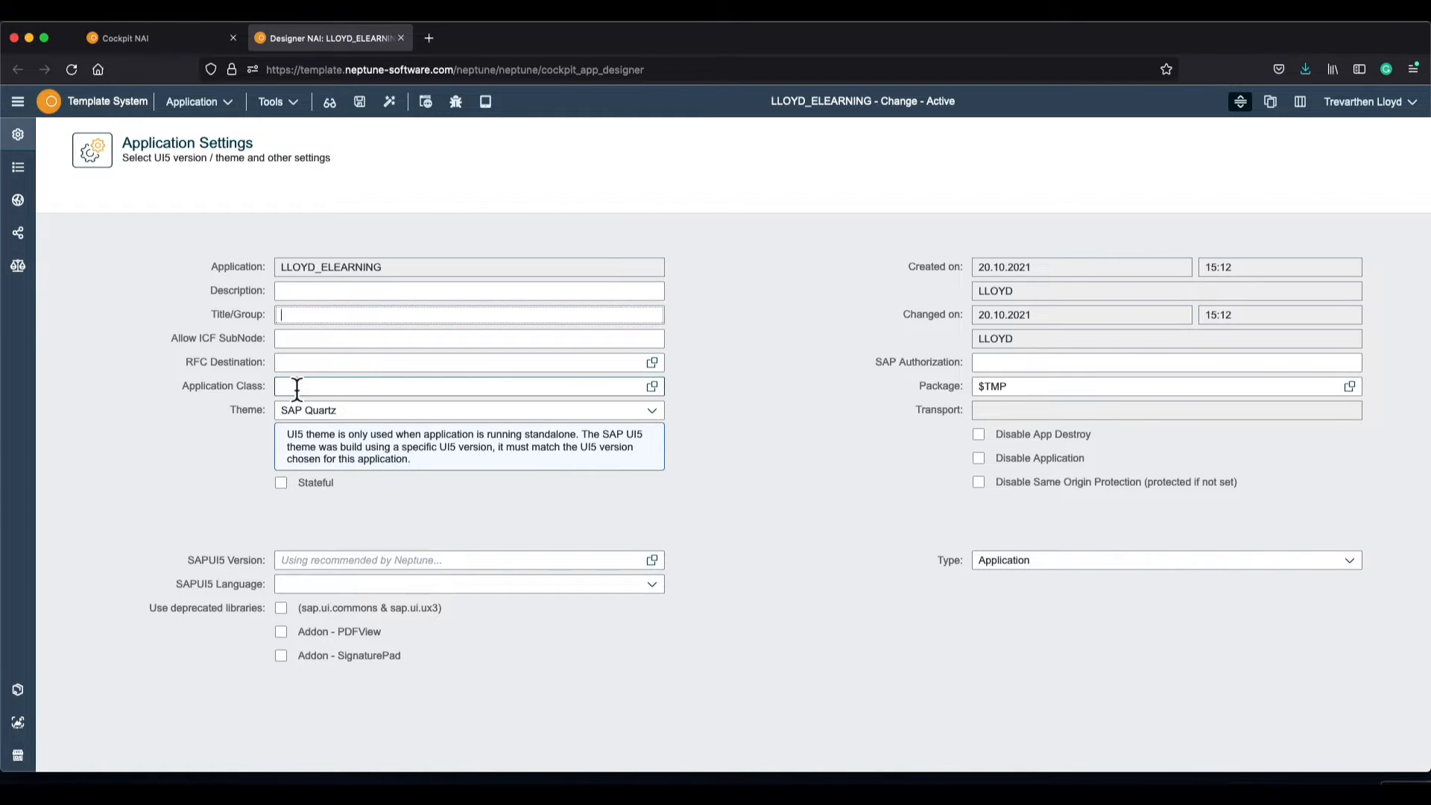
{"action": "left_click_drag", "start_coordinate": [190, 560], "coordinate": [271, 560]}
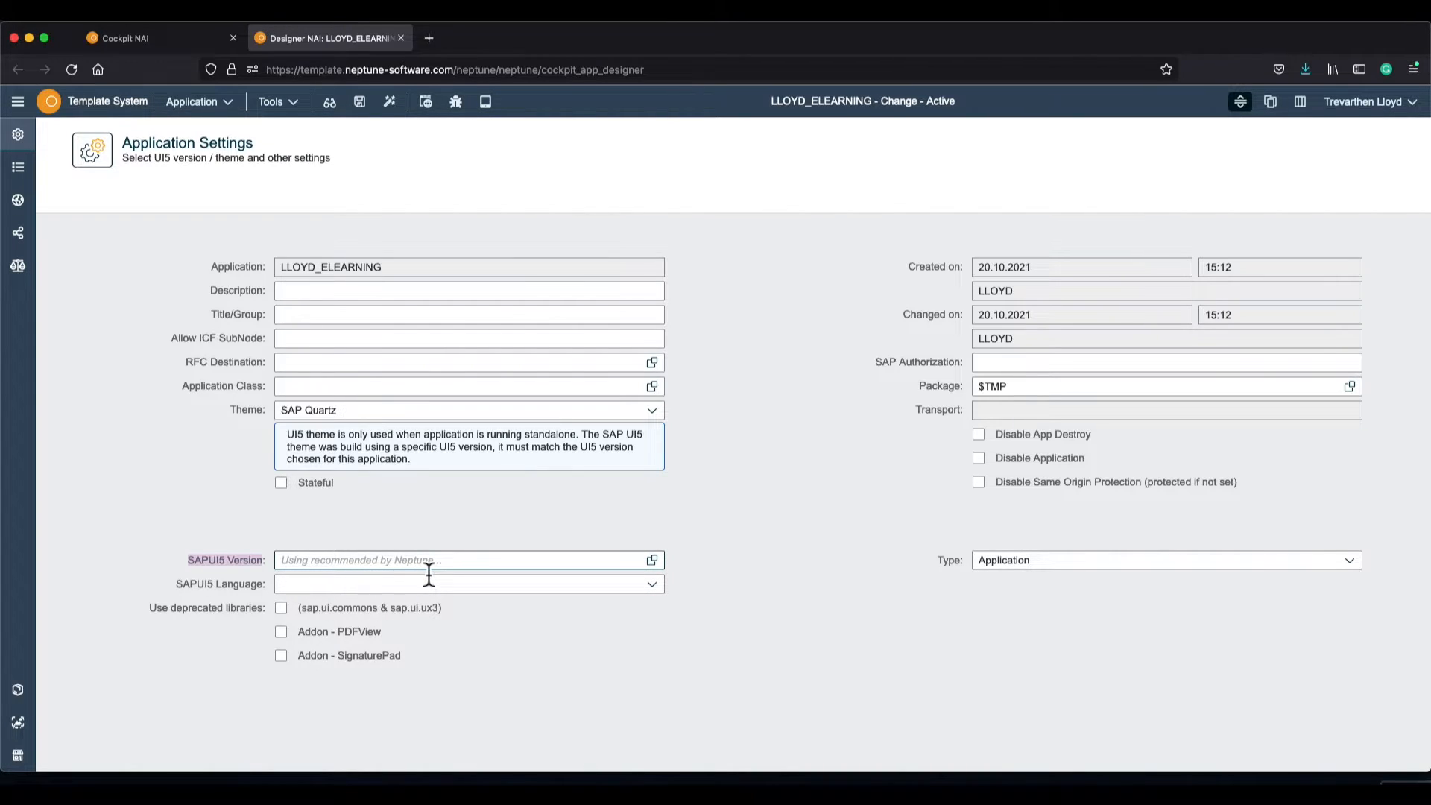
{"action": "left_click", "coordinate": [1073, 565]}
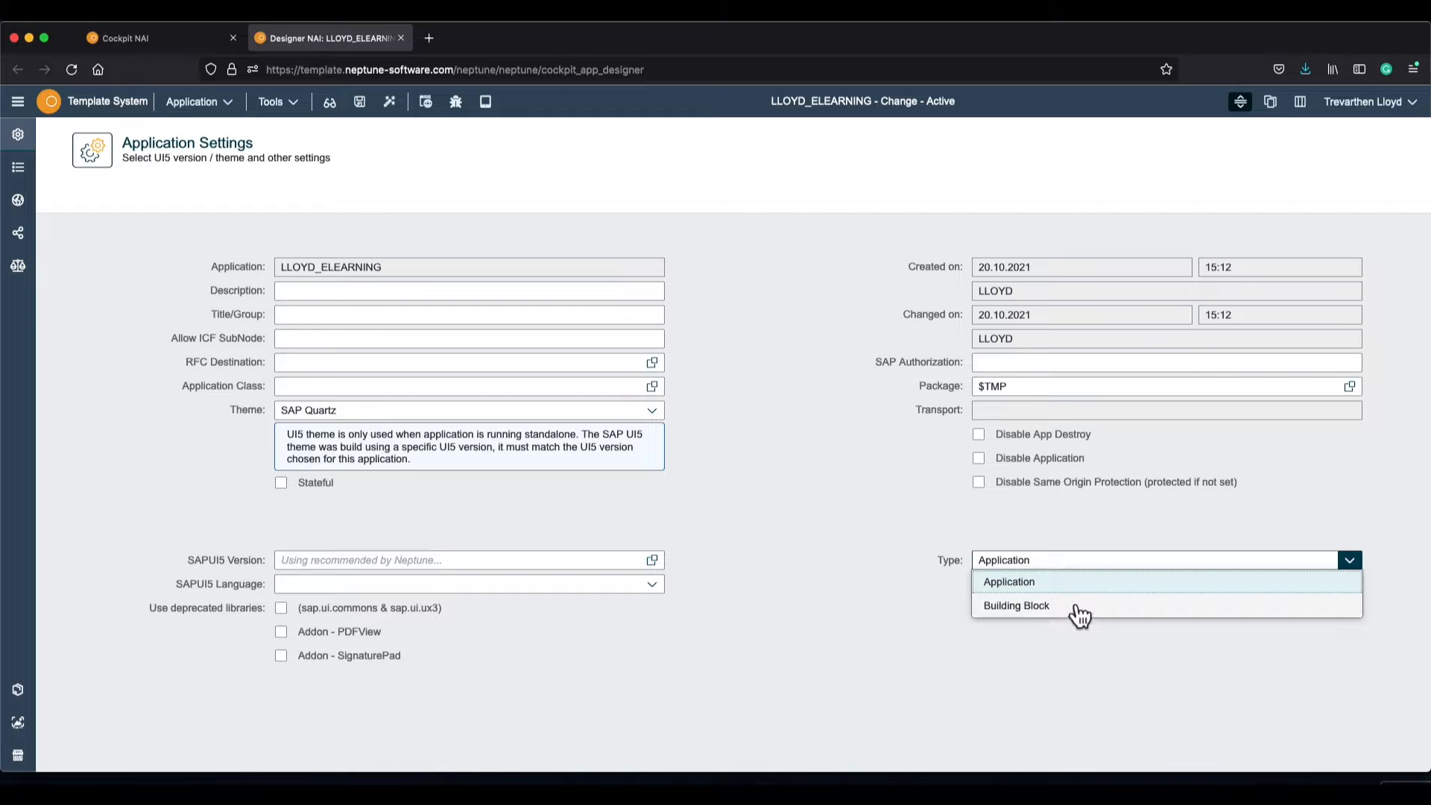
{"action": "left_click", "coordinate": [842, 604]}
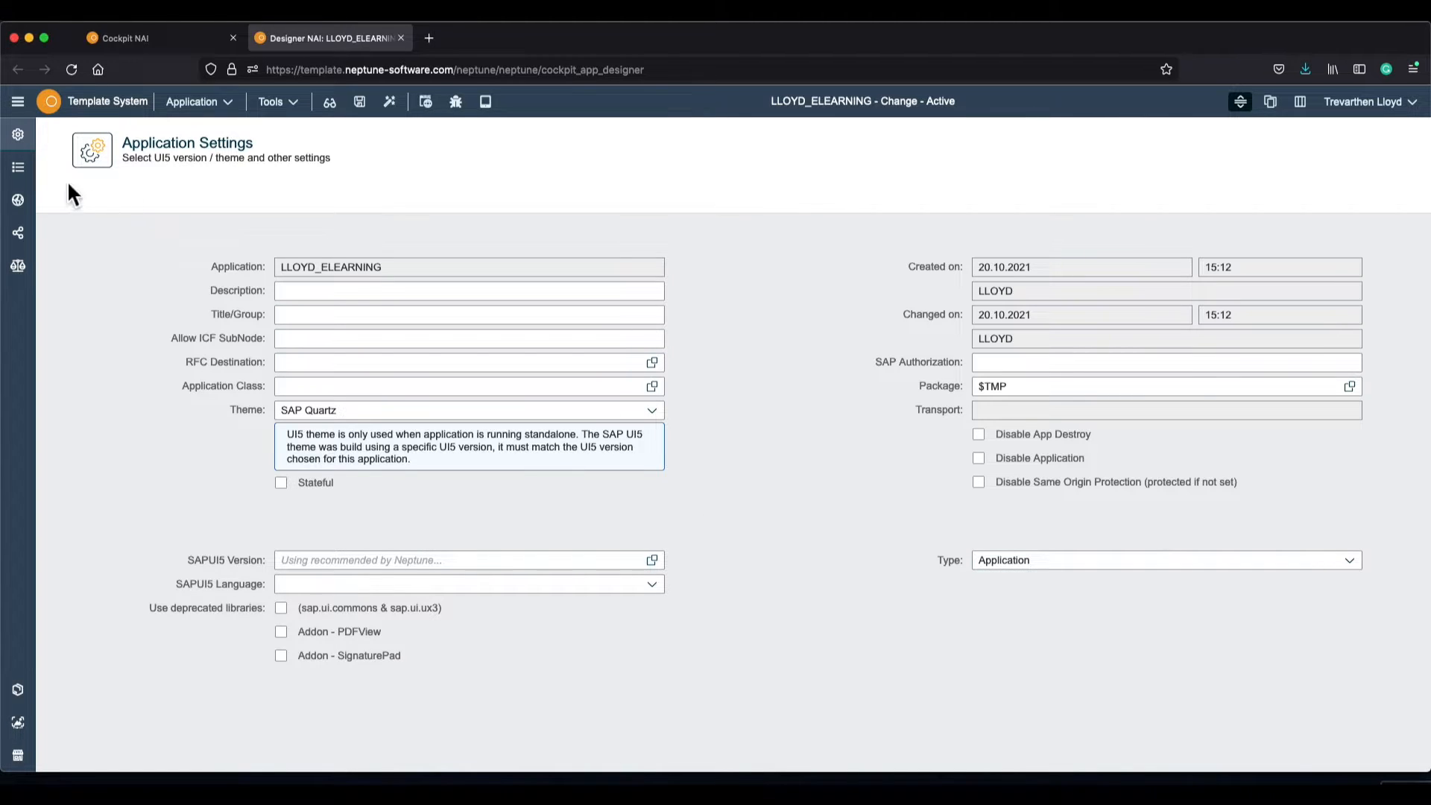
Open the application's design view, then expand and collapse all folders in the component library
{"action": "left_click", "coordinate": [19, 168]}
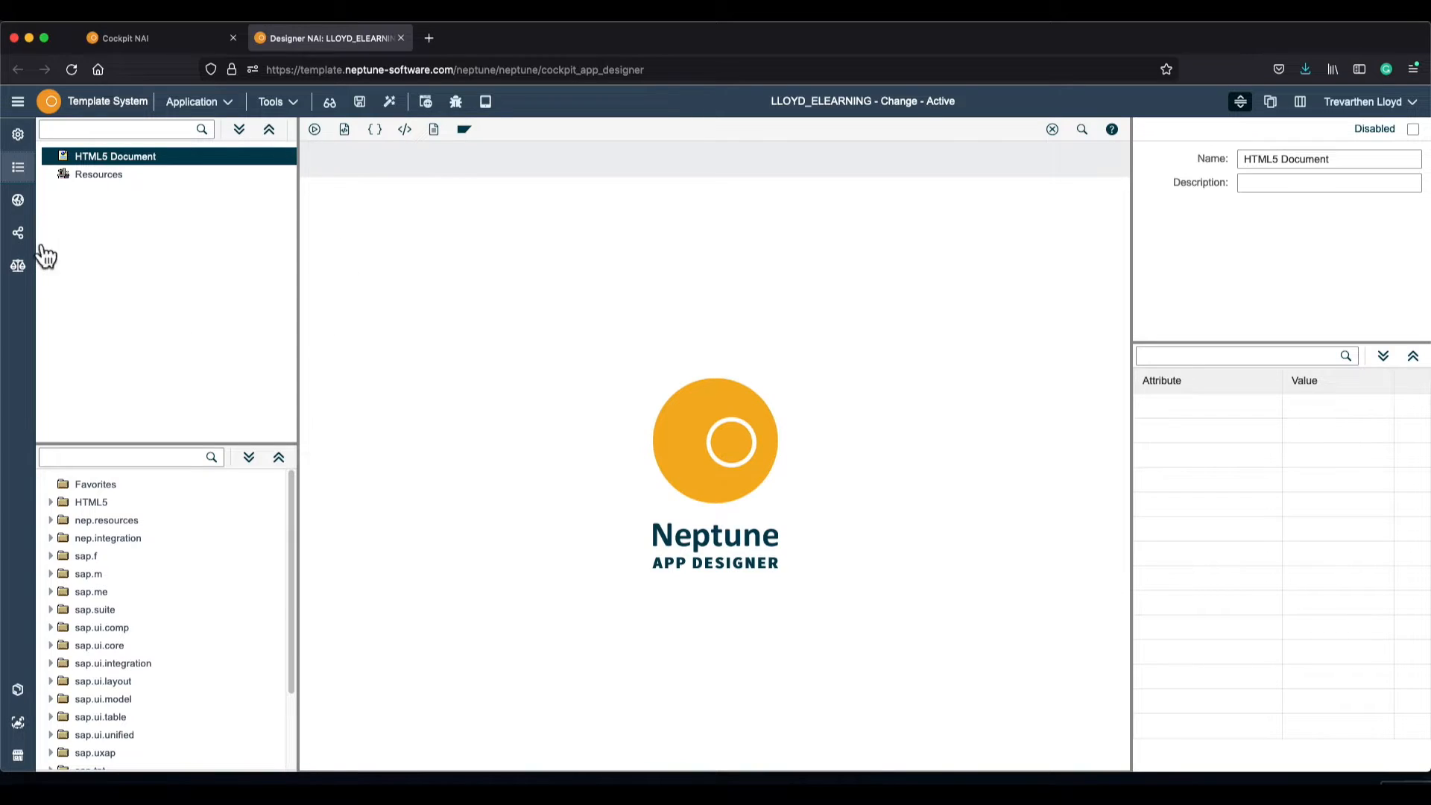
{"action": "left_click", "coordinate": [278, 459]}
{"action": "mouse_move", "coordinate": [292, 483]}
{"action": "left_mouse_down"}
{"action": "mouse_move", "coordinate": [289, 588]}
{"action": "mouse_move", "coordinate": [293, 471]}
{"action": "left_mouse_up"}
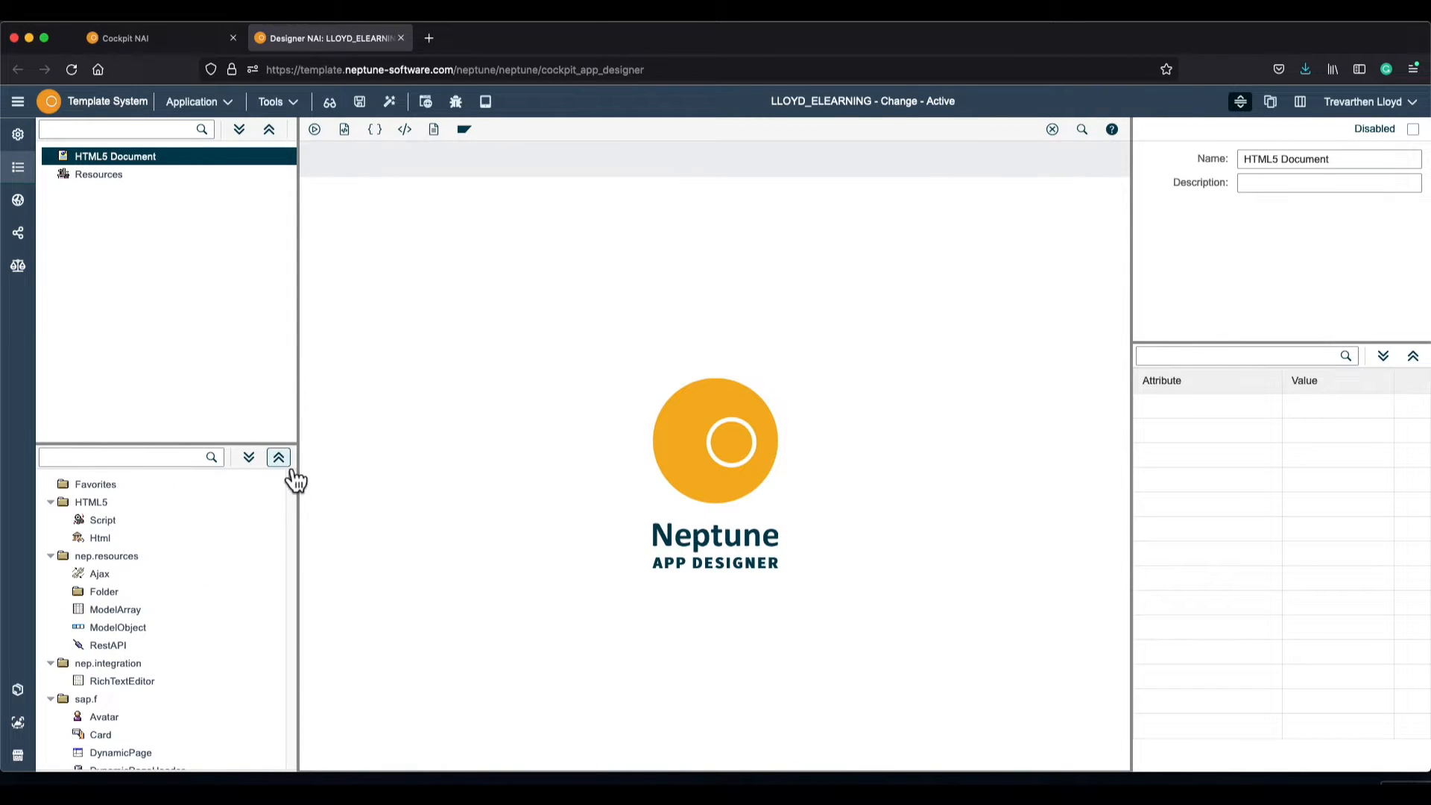
{"action": "left_click", "coordinate": [288, 465]}
{"action": "left_click", "coordinate": [1200, 368]}
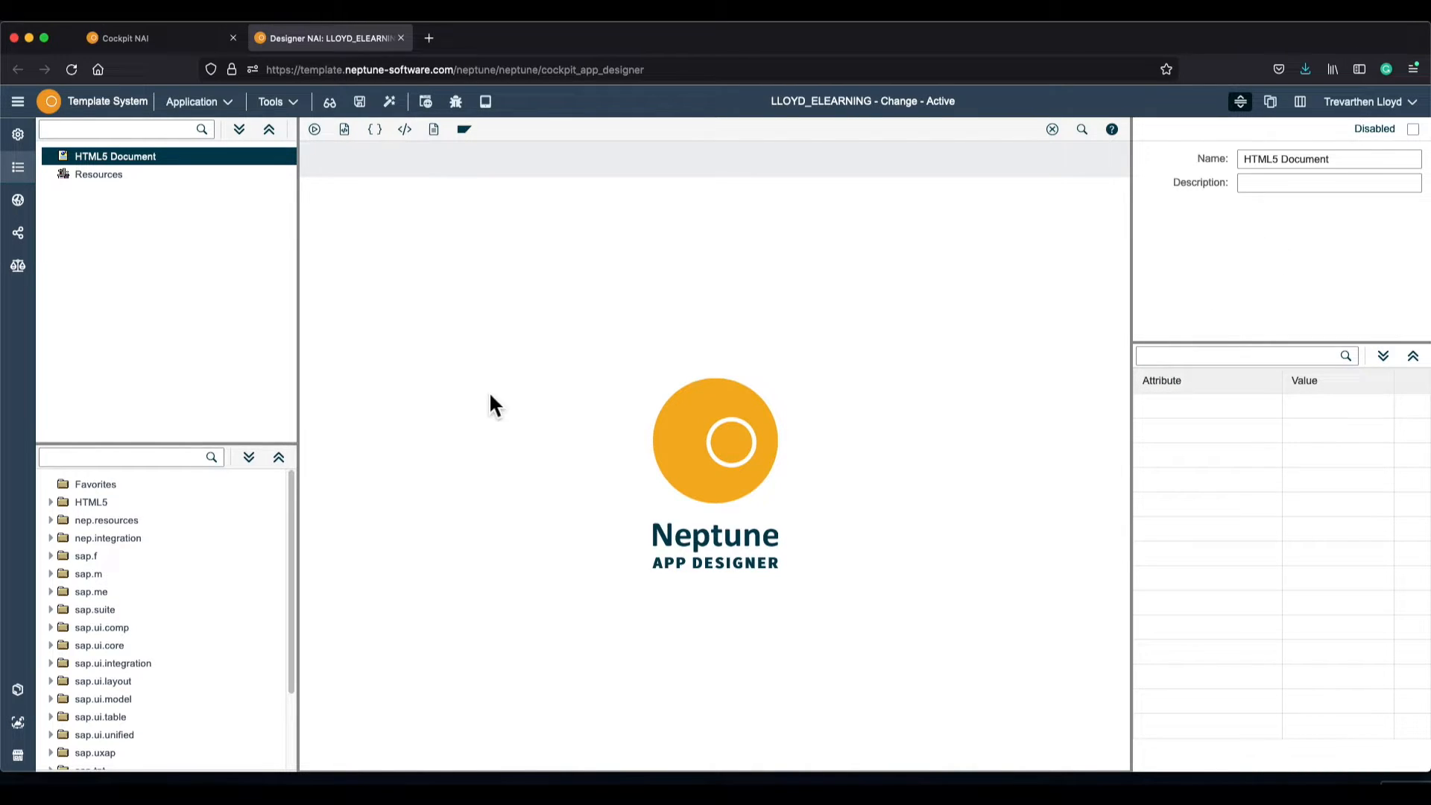
Add a sap.m Shell under the HTML5 Document and place a sap.m App inside it
{"action": "left_click", "coordinate": [133, 460]}
{"action": "type", "text": "shell"}
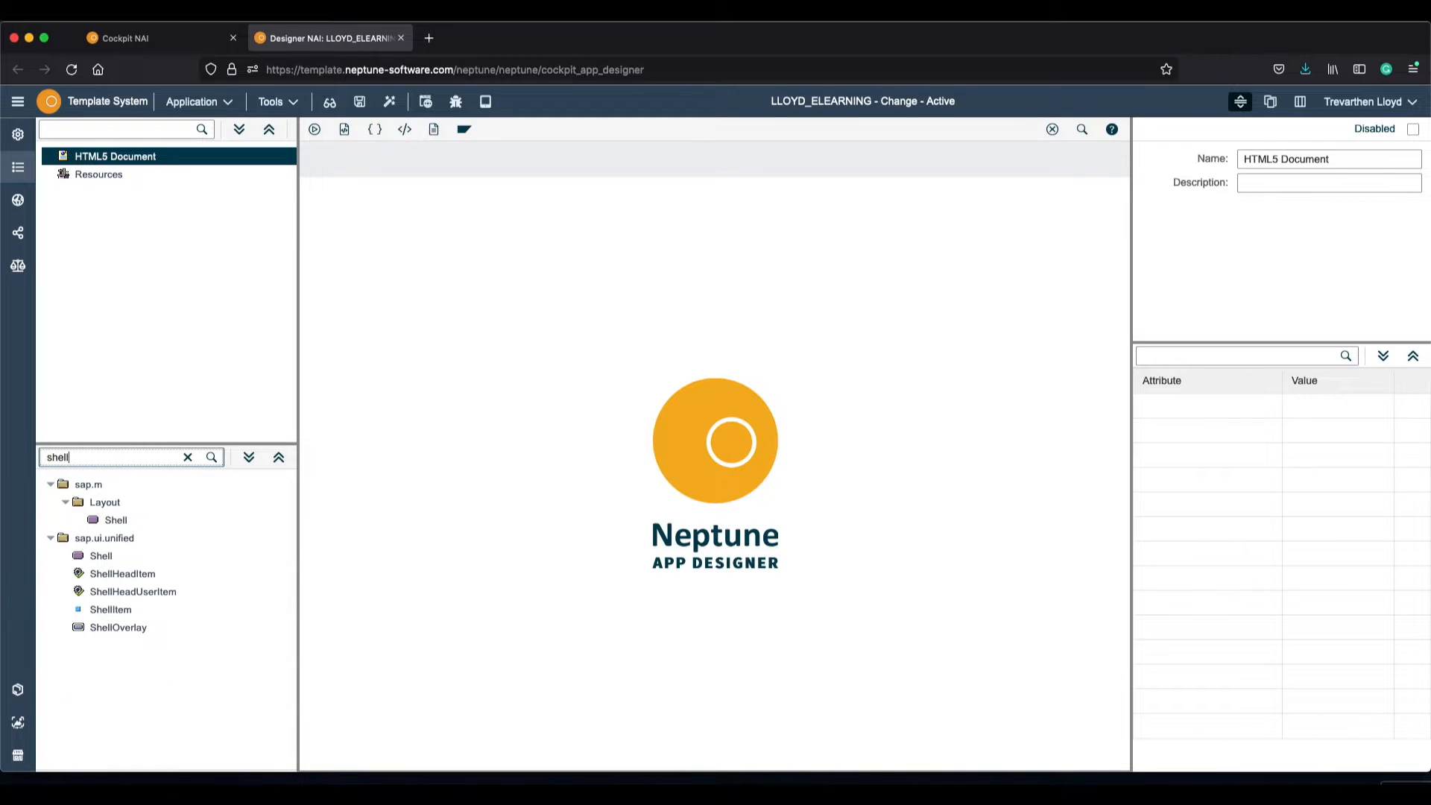
{"action": "left_click_drag", "start_coordinate": [115, 520], "coordinate": [152, 176]}
{"action": "left_click", "coordinate": [187, 457]}
{"action": "type", "text": "app"}
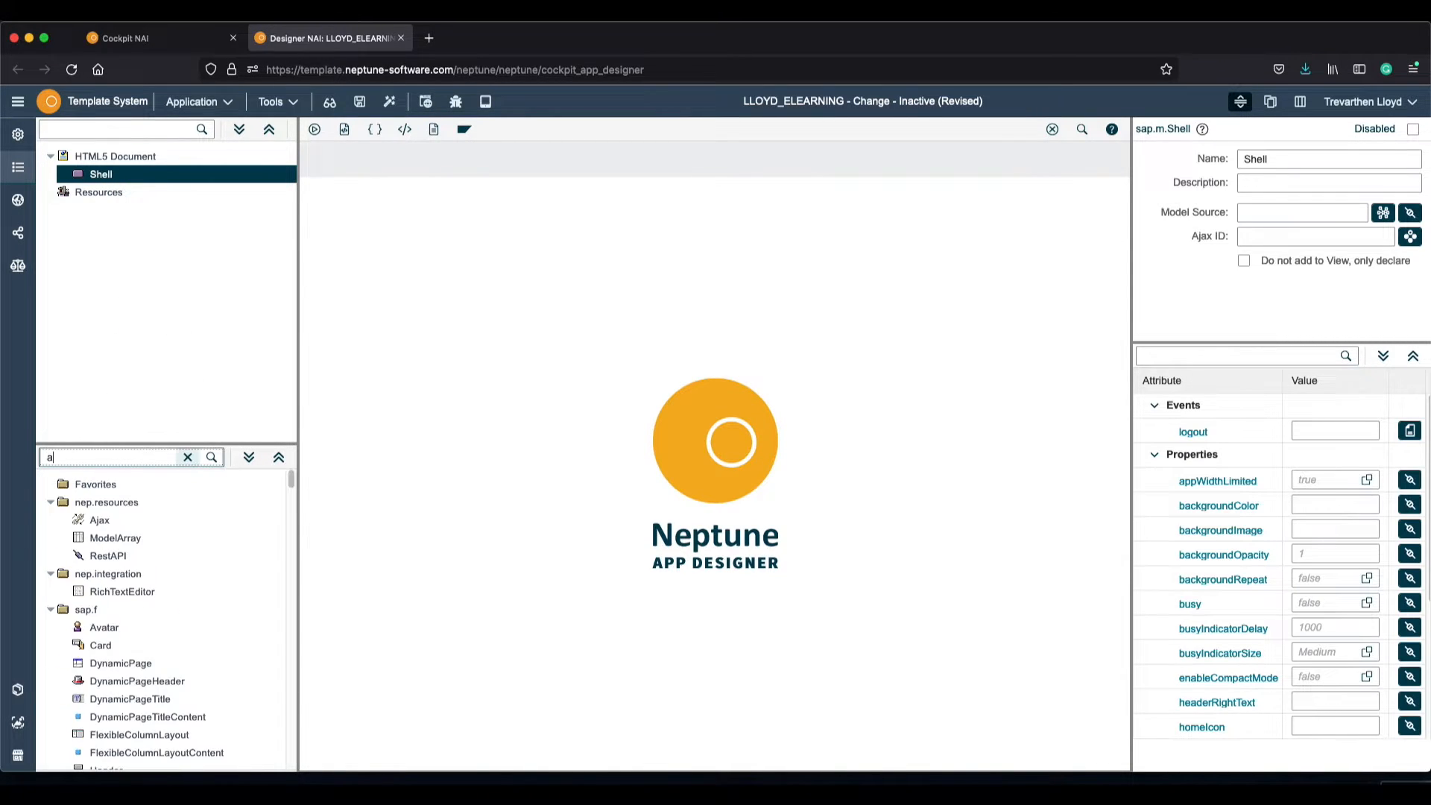
{"action": "left_click_drag", "start_coordinate": [137, 525], "coordinate": [175, 184]}
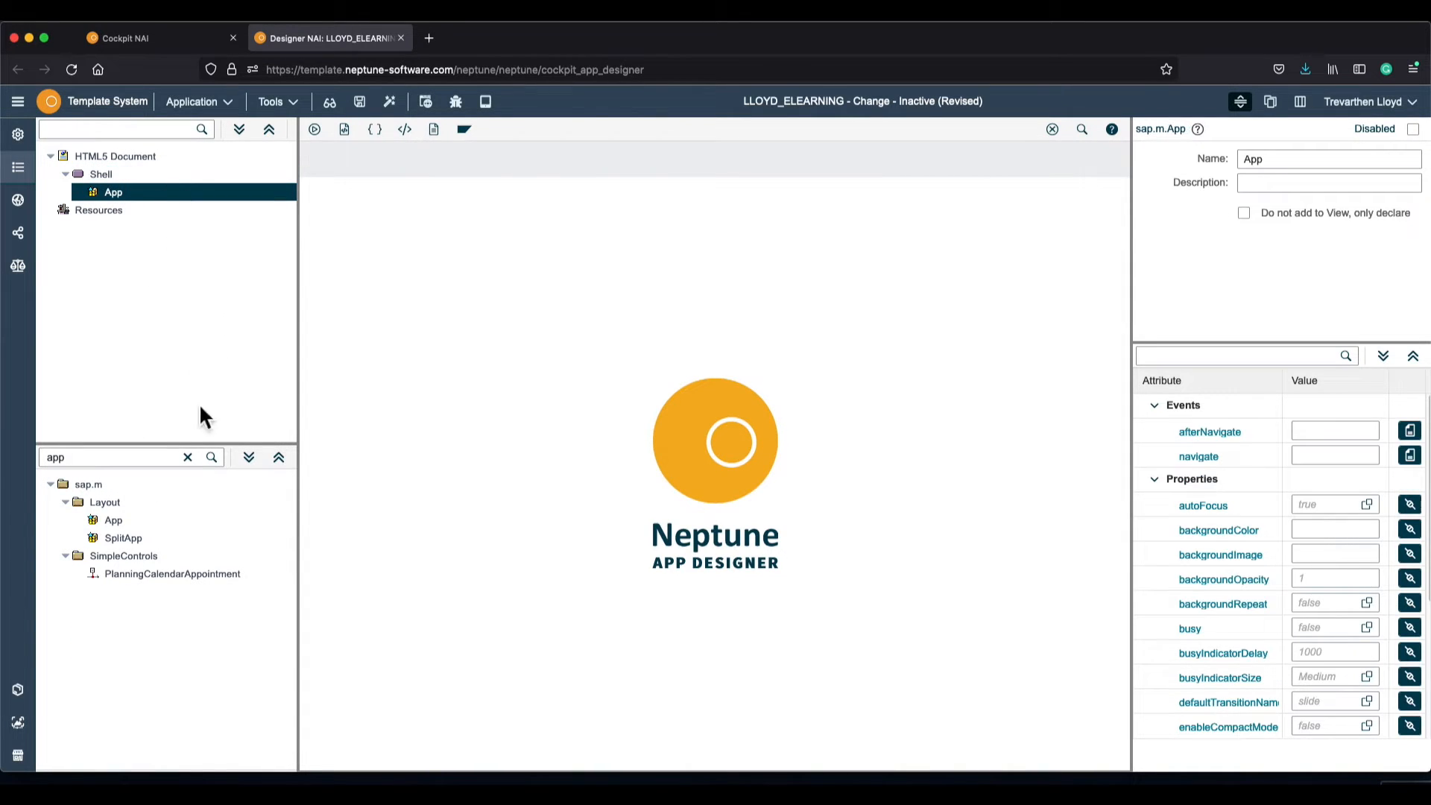
Find the sap.m Page component in the library and add it inside the App
{"action": "left_click", "coordinate": [187, 457]}
{"action": "type", "text": "page"}
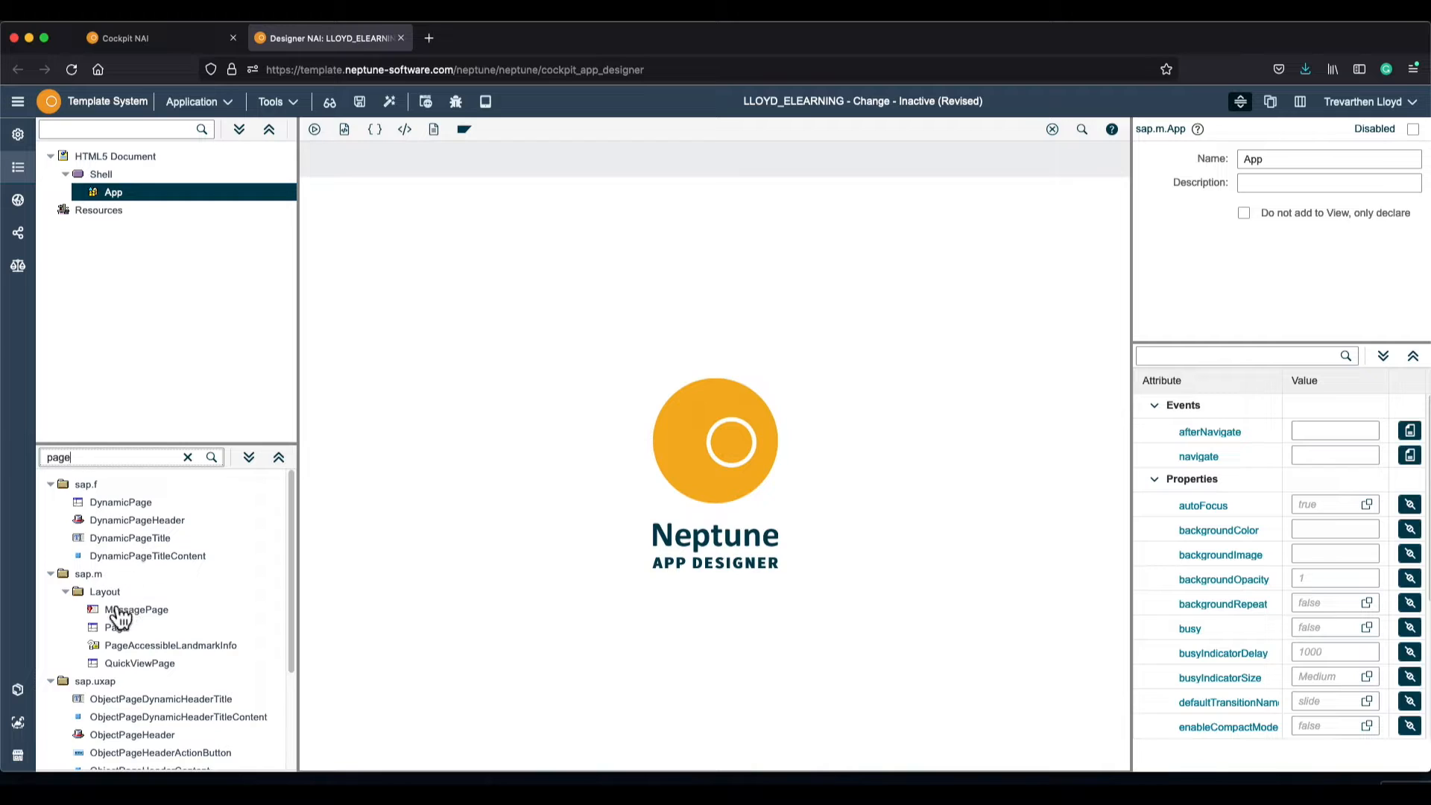
{"action": "left_click_drag", "start_coordinate": [116, 629], "coordinate": [160, 209]}
Save and activate the application, and display its preview
{"action": "left_click", "coordinate": [360, 101]}
{"action": "left_click", "coordinate": [390, 104]}
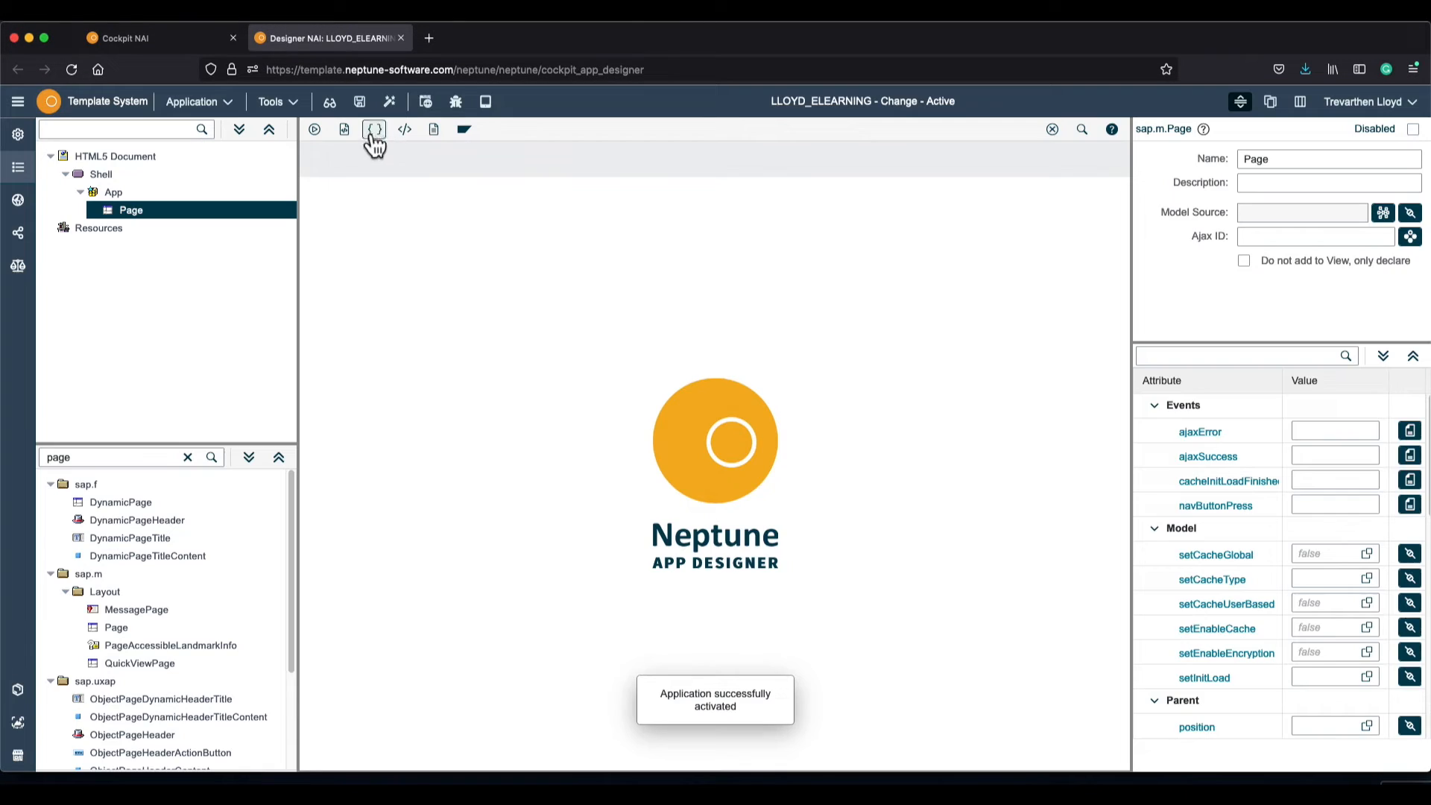
{"action": "left_click", "coordinate": [327, 141]}
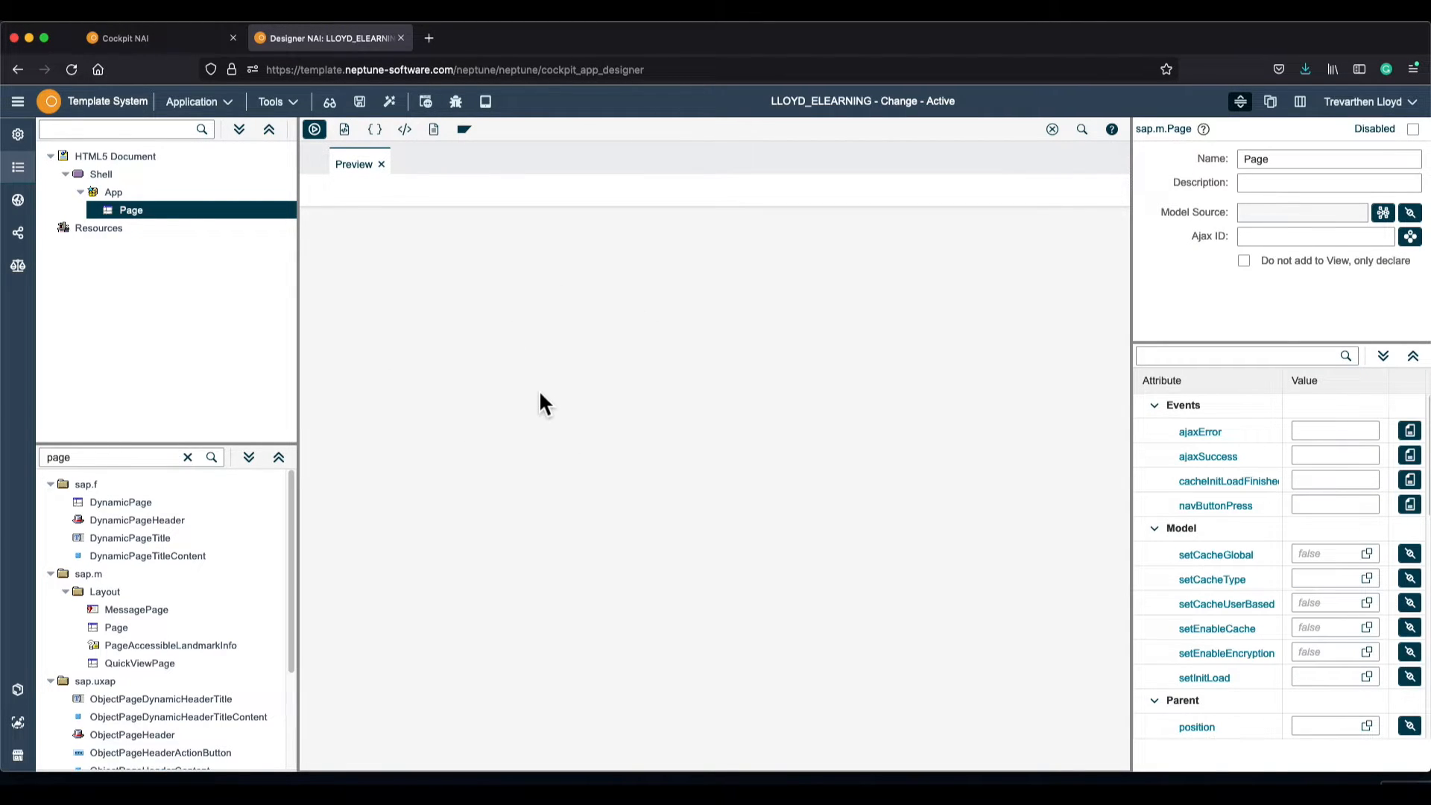
Add a Bar to the Page as its Footer and put a BarContent with position Right inside it
{"action": "left_click", "coordinate": [187, 457]}
{"action": "type", "text": "bar"}
{"action": "left_click_drag", "start_coordinate": [135, 530], "coordinate": [185, 228]}
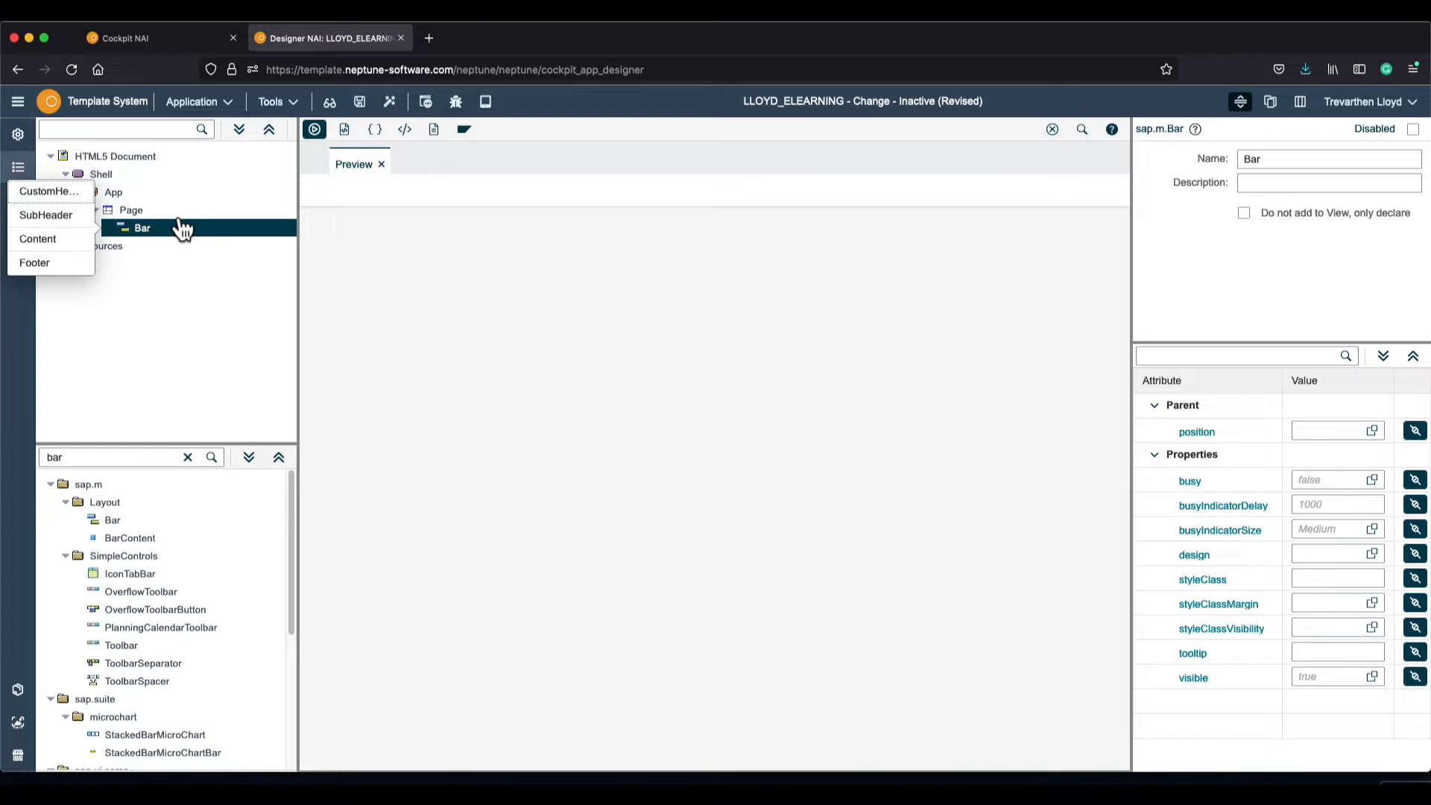
{"action": "left_click", "coordinate": [85, 265]}
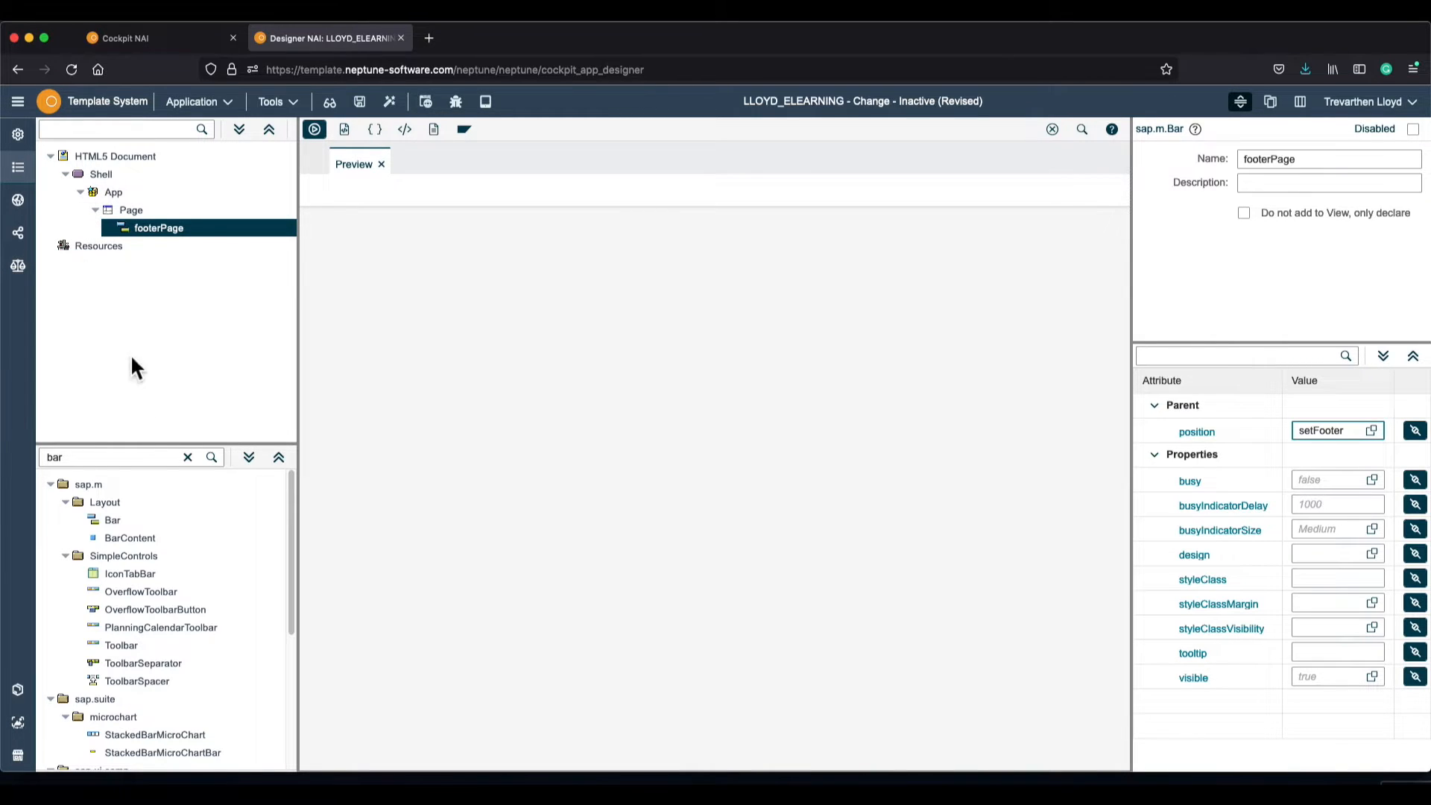
{"action": "left_click_drag", "start_coordinate": [130, 538], "coordinate": [182, 242]}
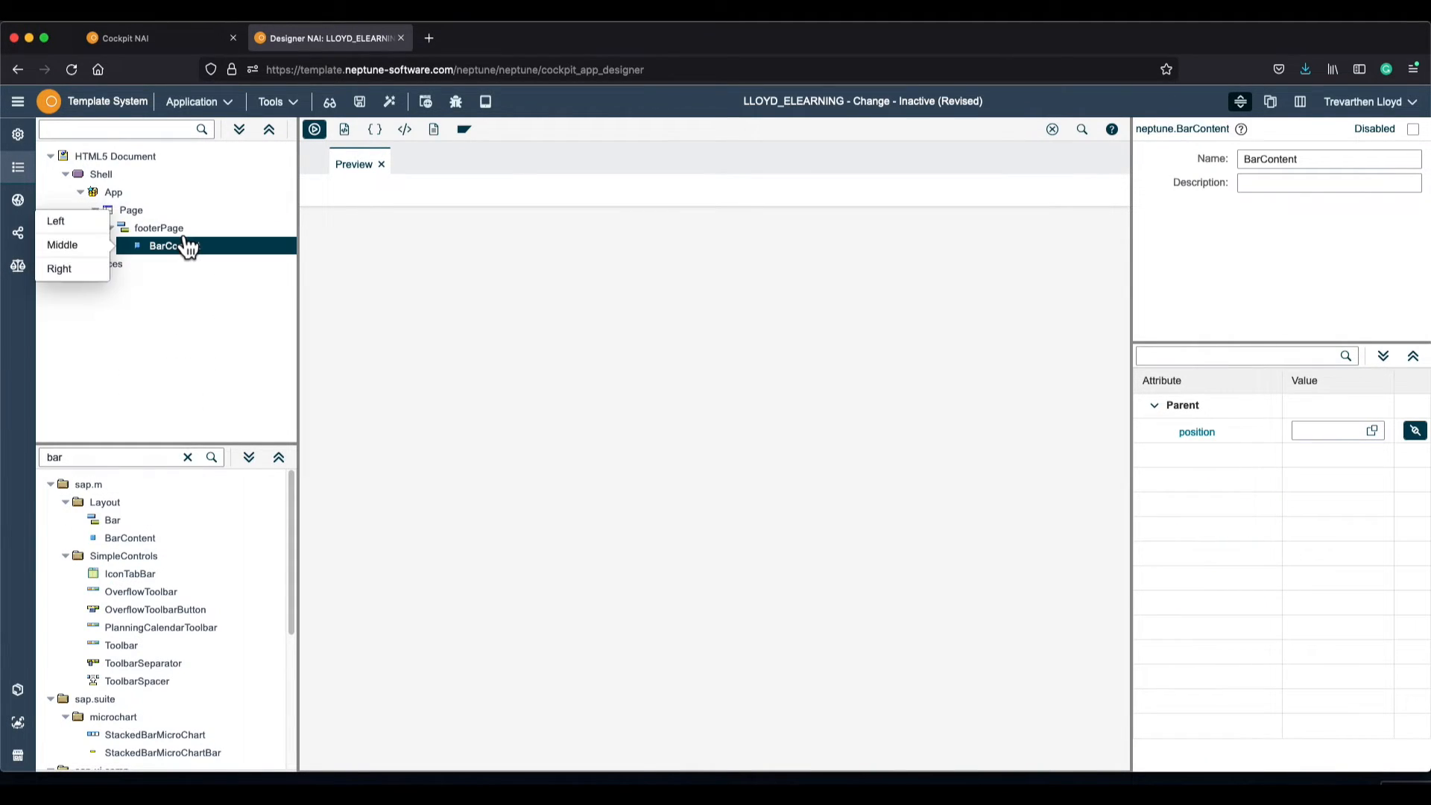
{"action": "left_click", "coordinate": [103, 273]}
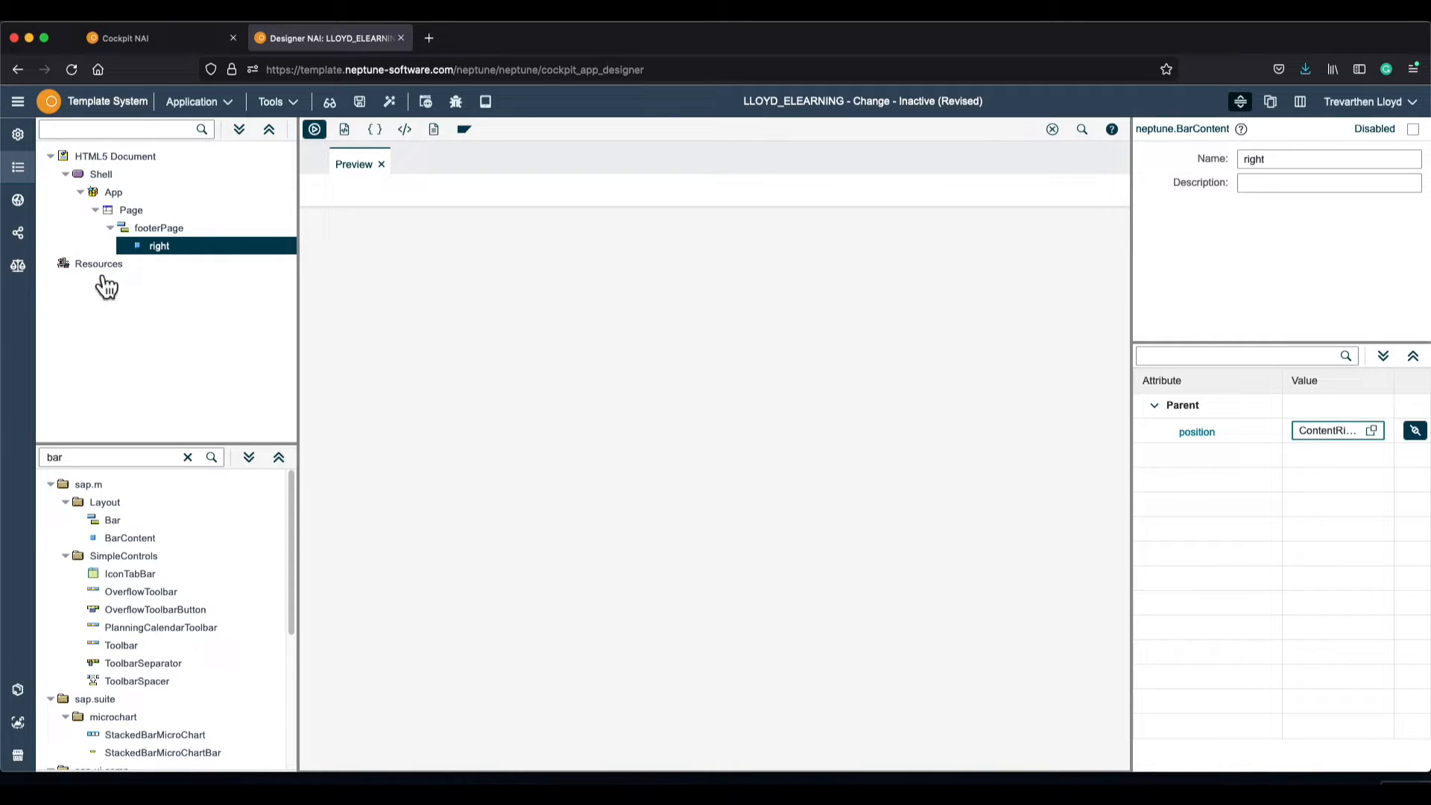
Add a Button to the footer's right bar content and activate the application to preview it
{"action": "left_click", "coordinate": [188, 458]}
{"action": "type", "text": "but"}
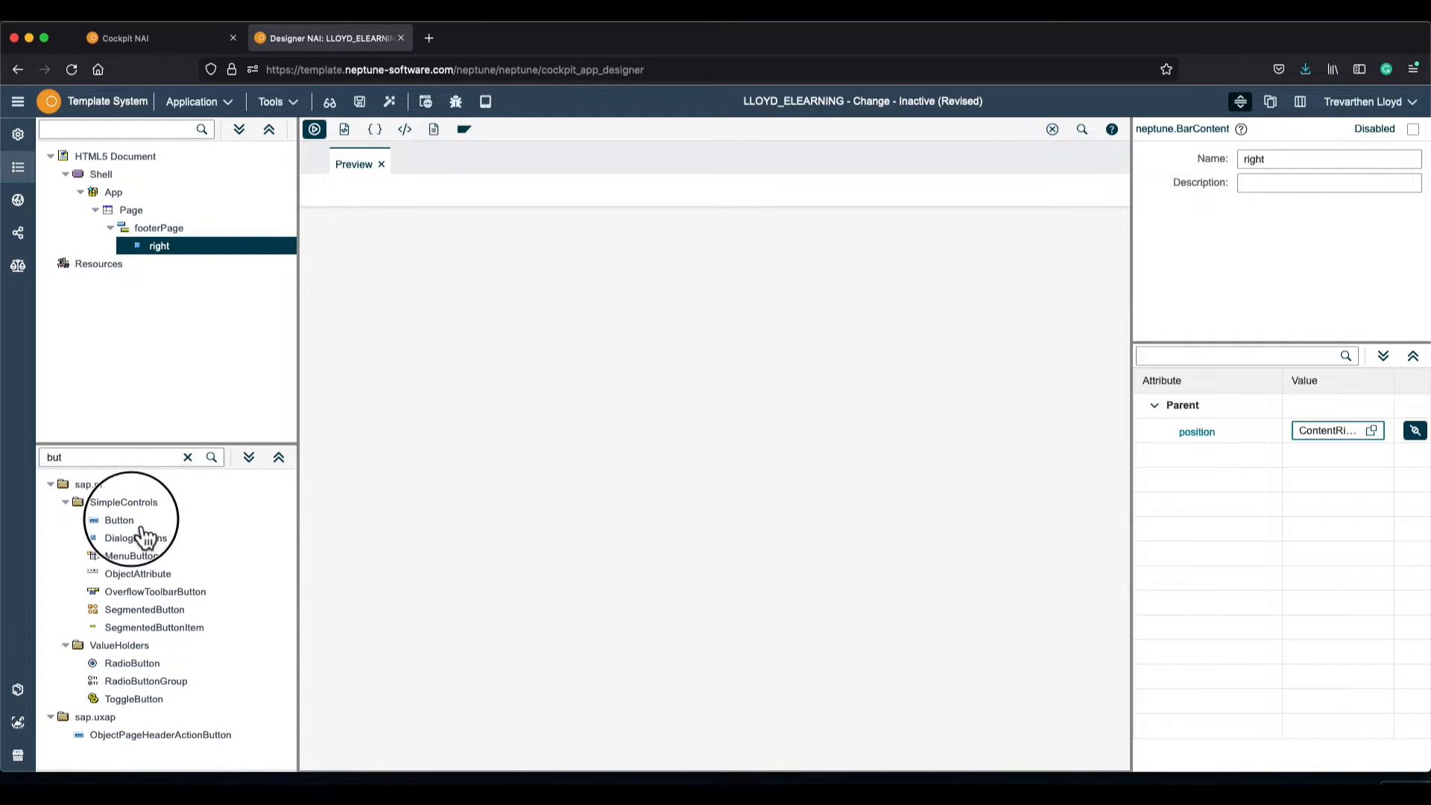
{"action": "left_click_drag", "start_coordinate": [144, 535], "coordinate": [201, 265]}
{"action": "left_click", "coordinate": [360, 101]}
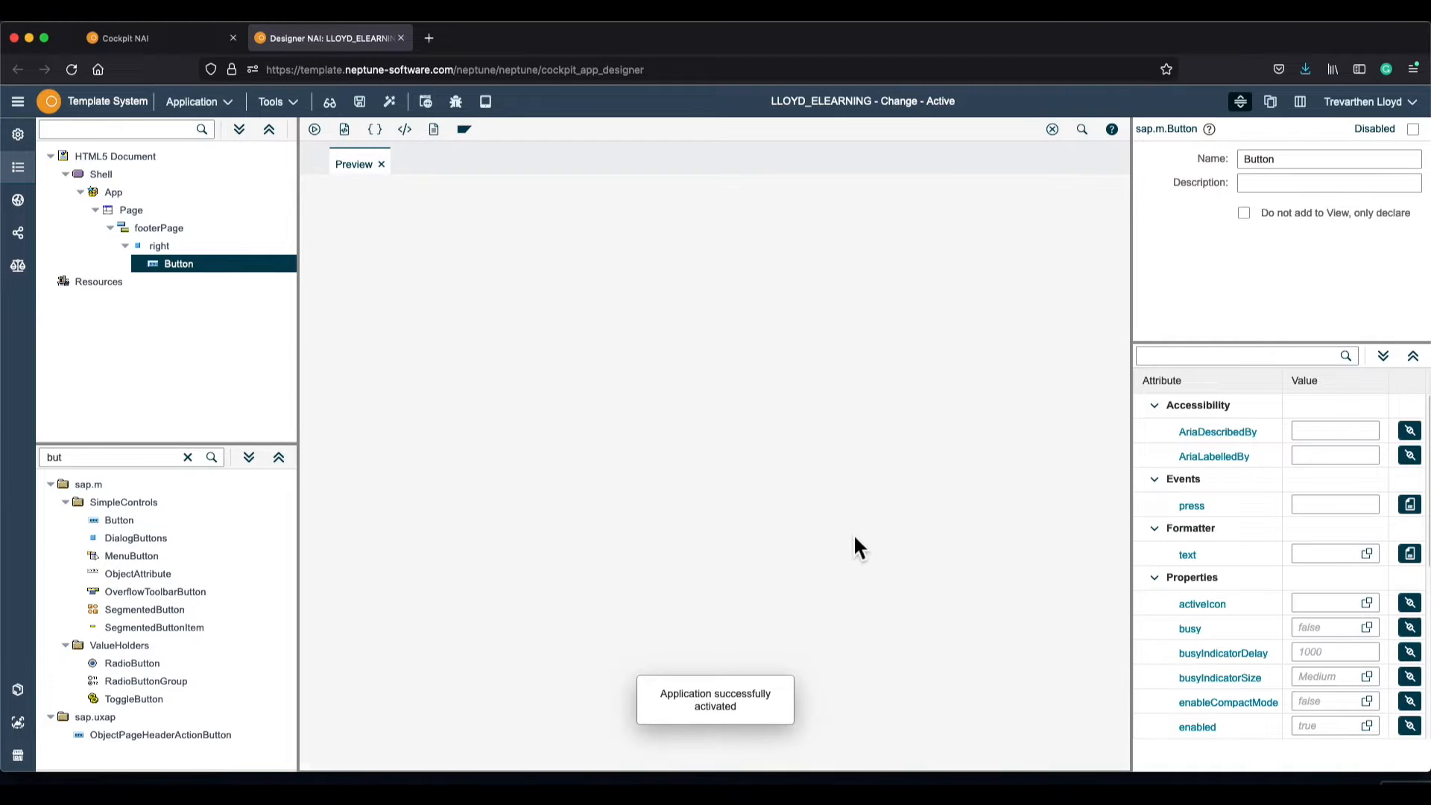
{"action": "left_click", "coordinate": [1121, 767]}
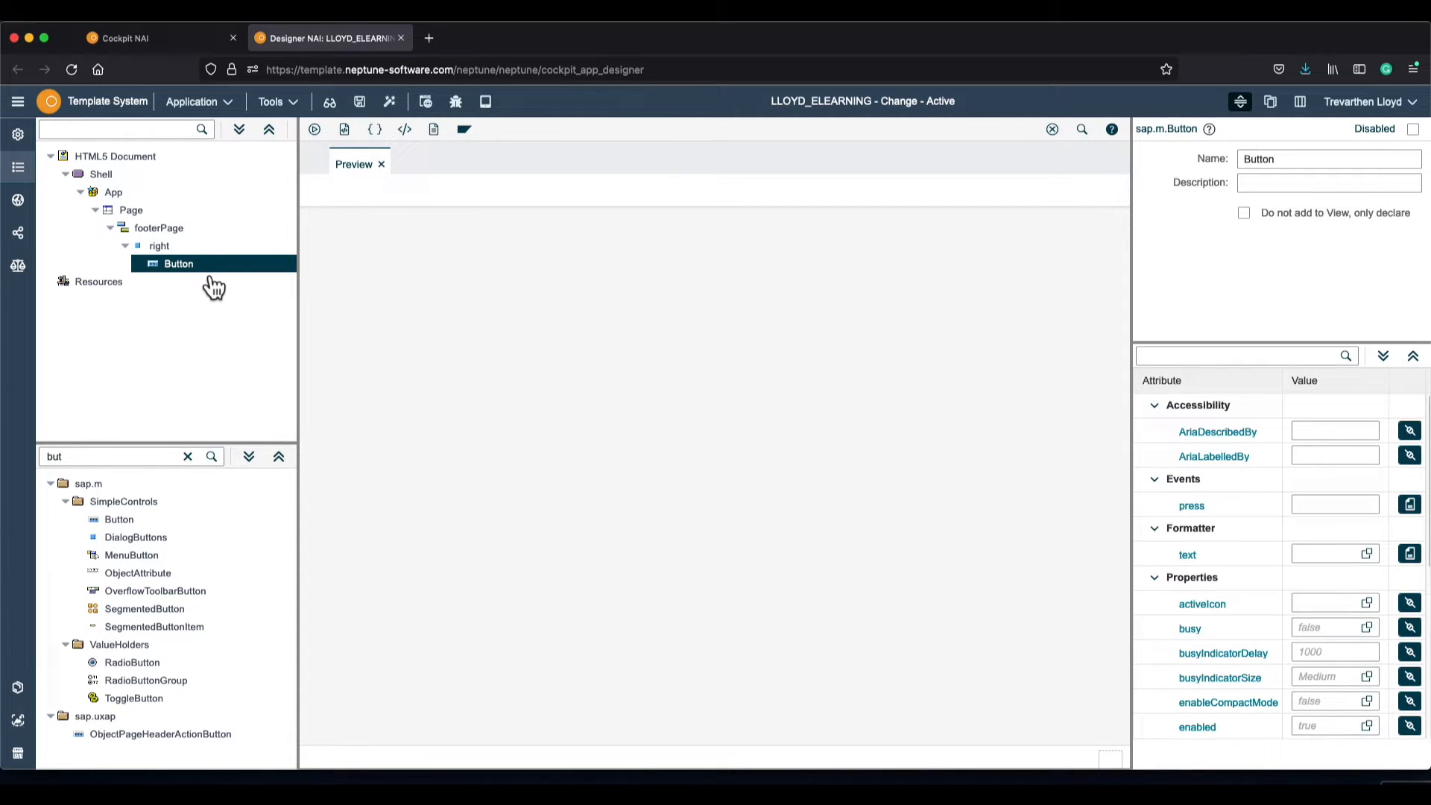
Copy the footer Button, paste it into the right bar content, and try to activate the application
{"action": "right_click", "coordinate": [209, 267]}
{"action": "left_click", "coordinate": [168, 283]}
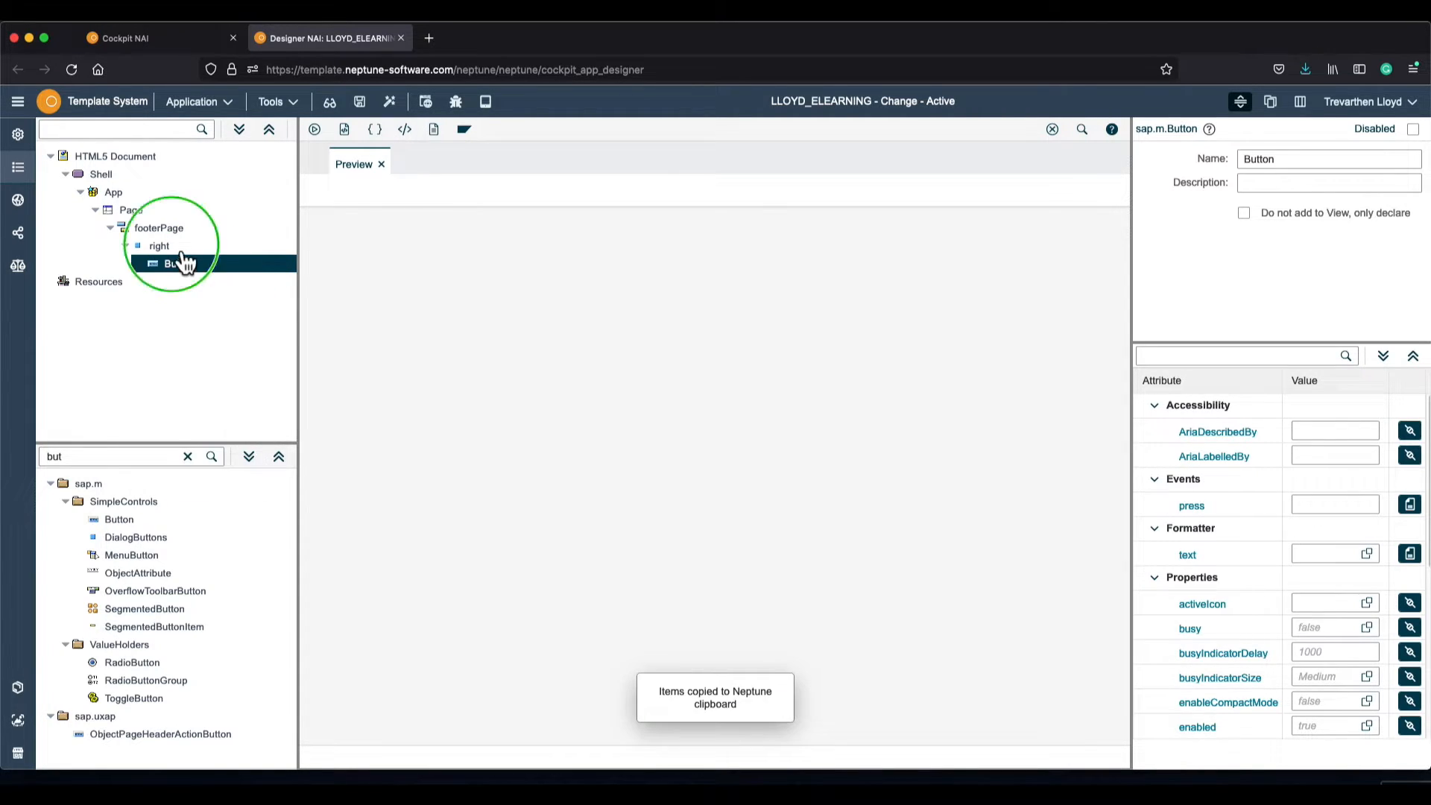
{"action": "right_click", "coordinate": [177, 246]}
{"action": "left_click", "coordinate": [181, 294]}
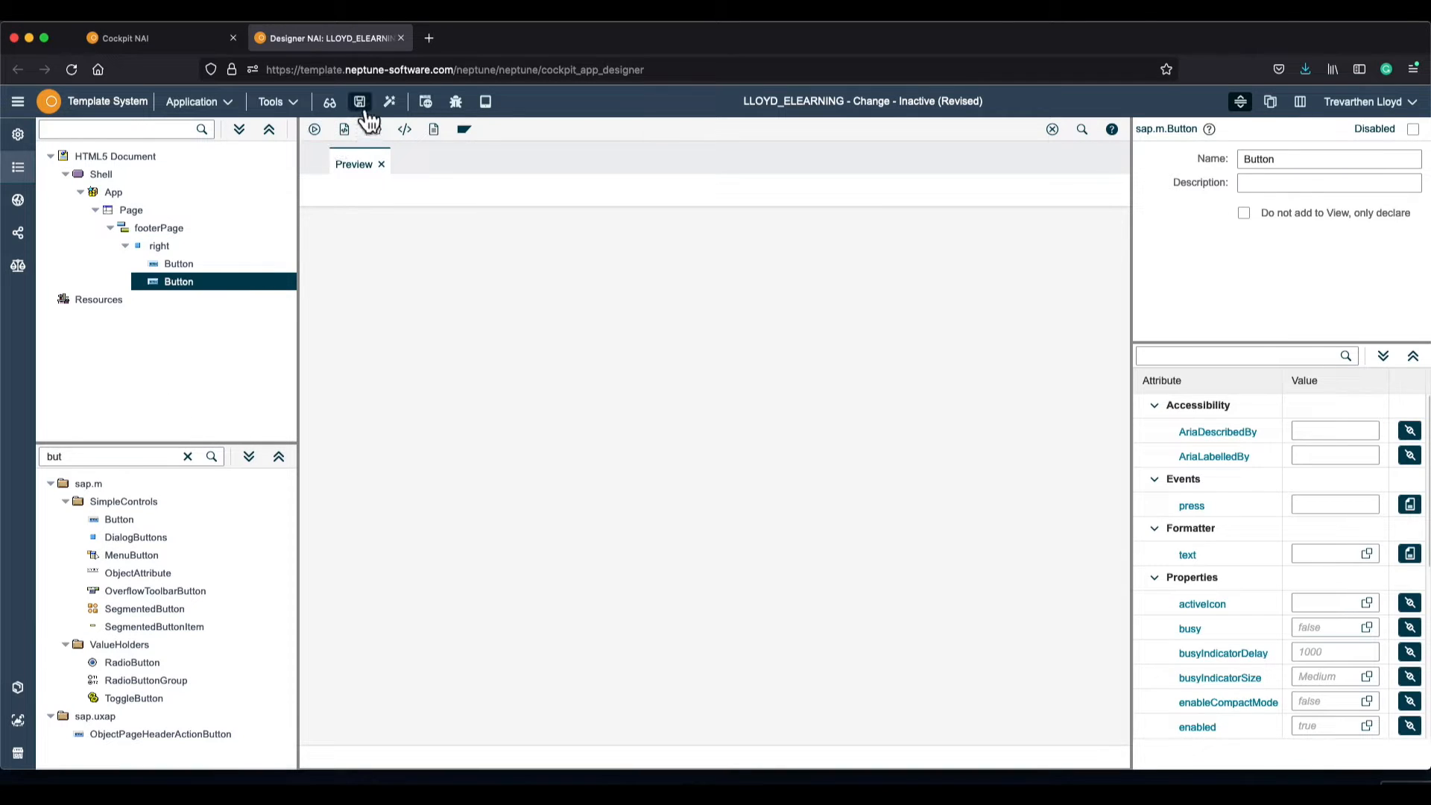
{"action": "left_click", "coordinate": [359, 101]}
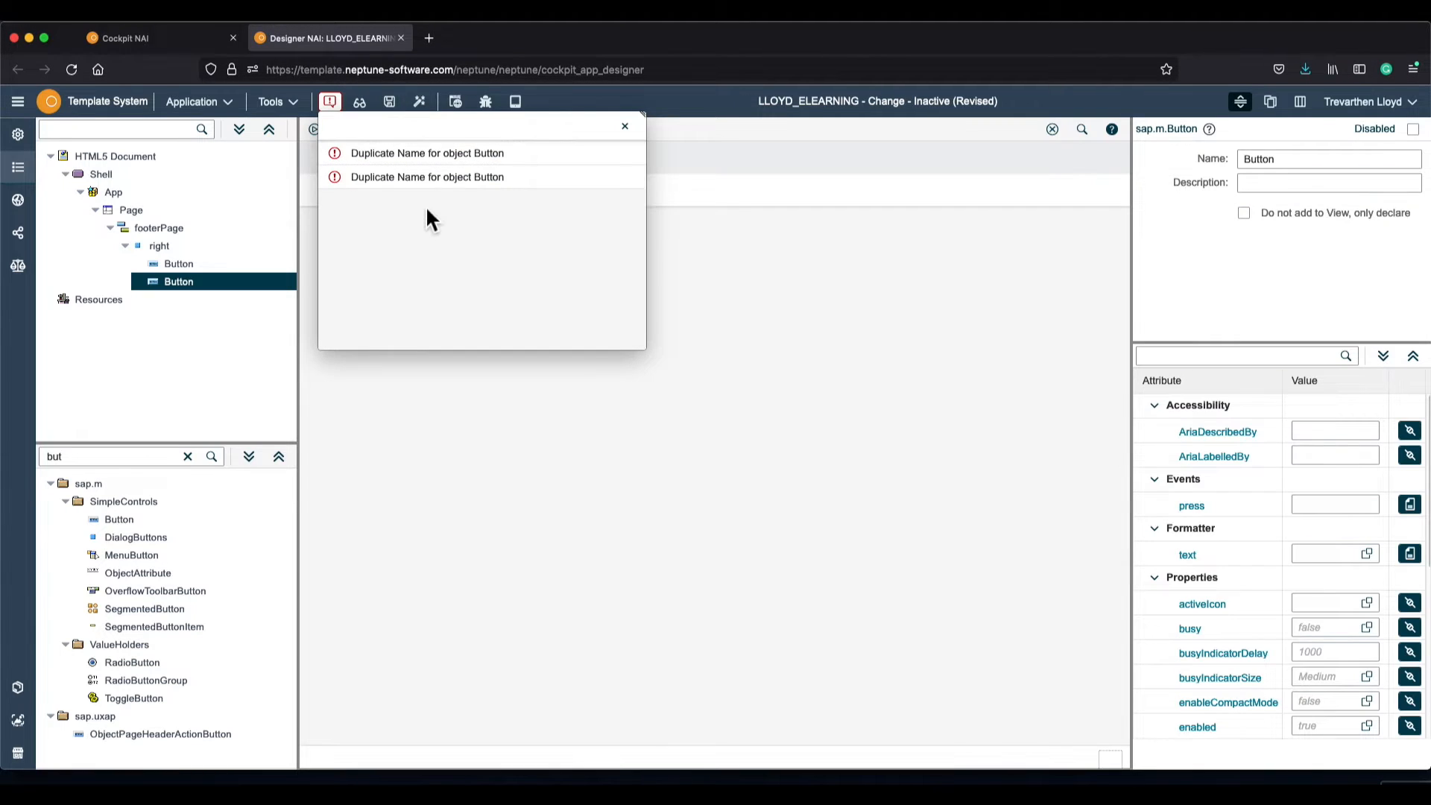
Delete the pasted duplicate Button and select the original Button
{"action": "right_click", "coordinate": [183, 283]}
{"action": "left_click", "coordinate": [189, 400]}
{"action": "left_click", "coordinate": [198, 269]}
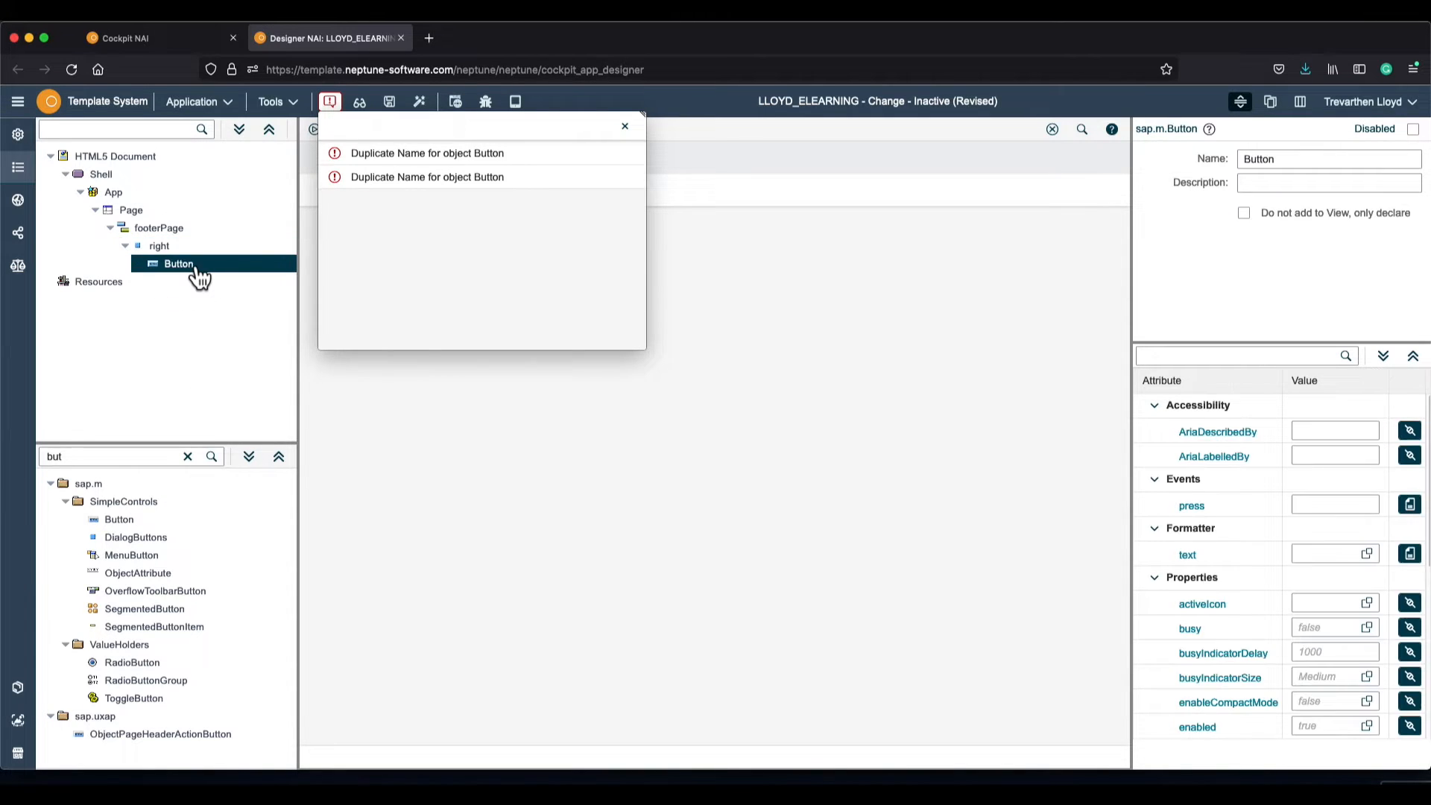
Rename the Page object to PageContacts and look through its attributes
{"action": "left_click", "coordinate": [169, 214]}
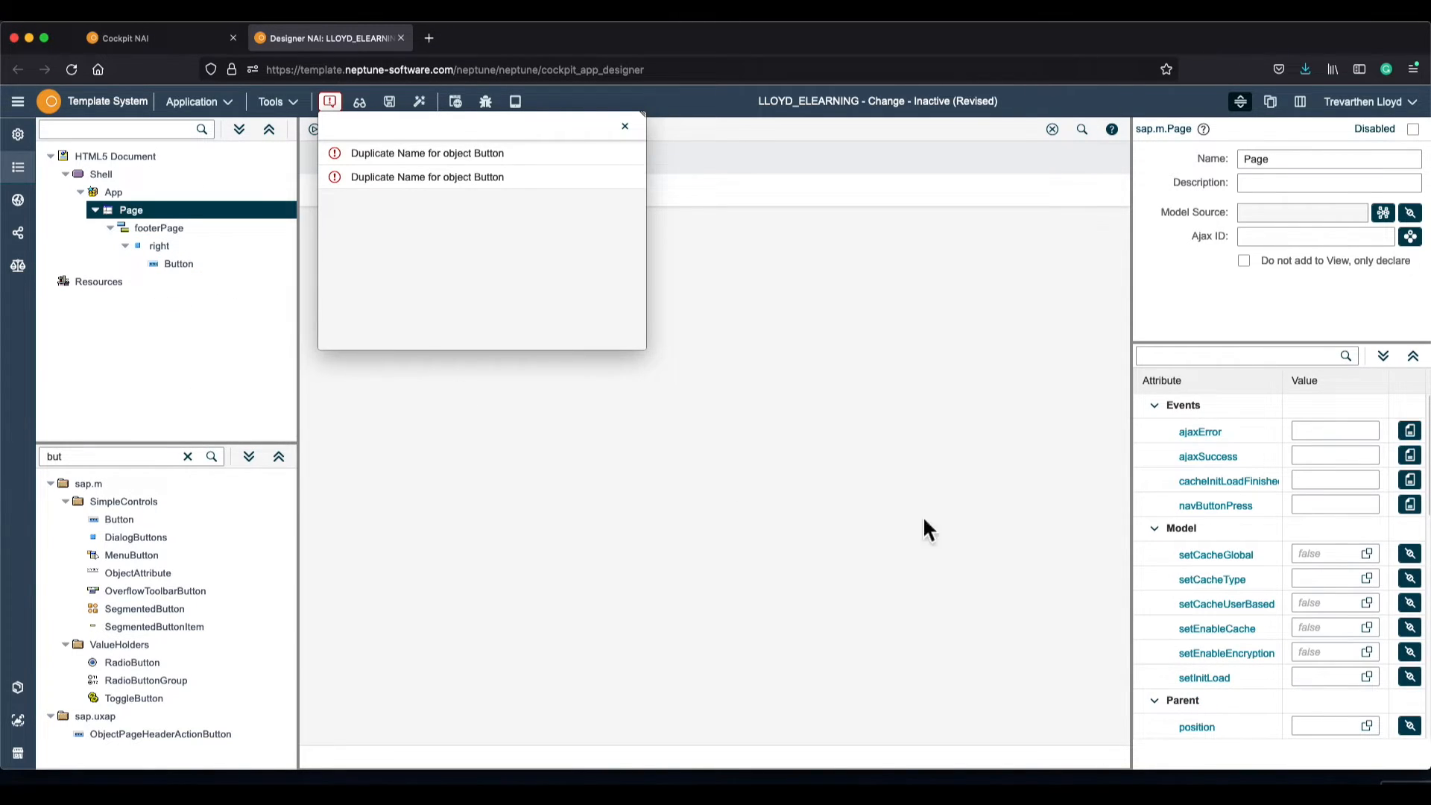
{"action": "left_click", "coordinate": [1284, 158]}
{"action": "type", "text": "Contacts"}
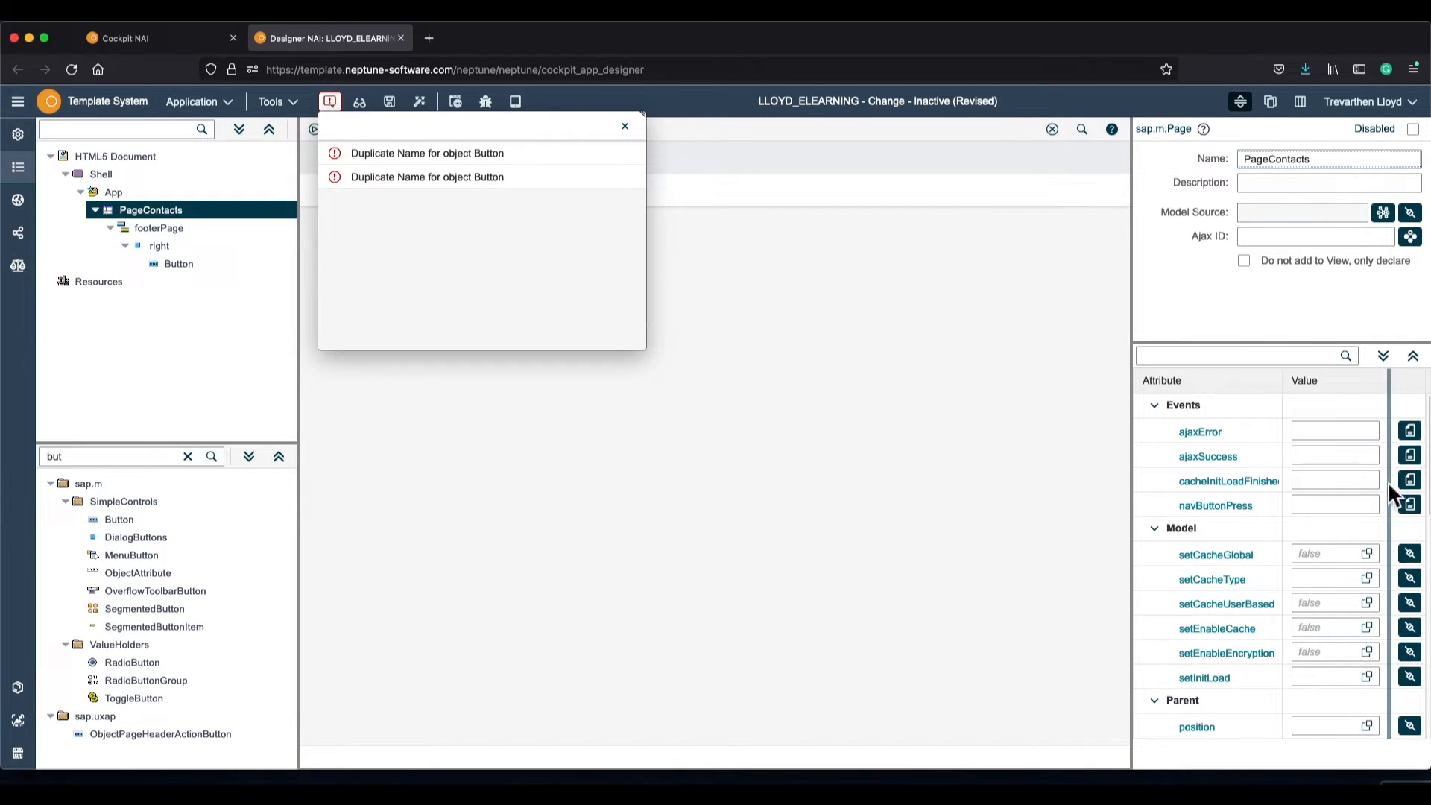
{"action": "scroll", "coordinate": [1372, 548], "scroll_direction": "down", "scroll_amount": 1}
{"action": "scroll", "coordinate": [1343, 590], "scroll_direction": "up", "scroll_amount": 1}
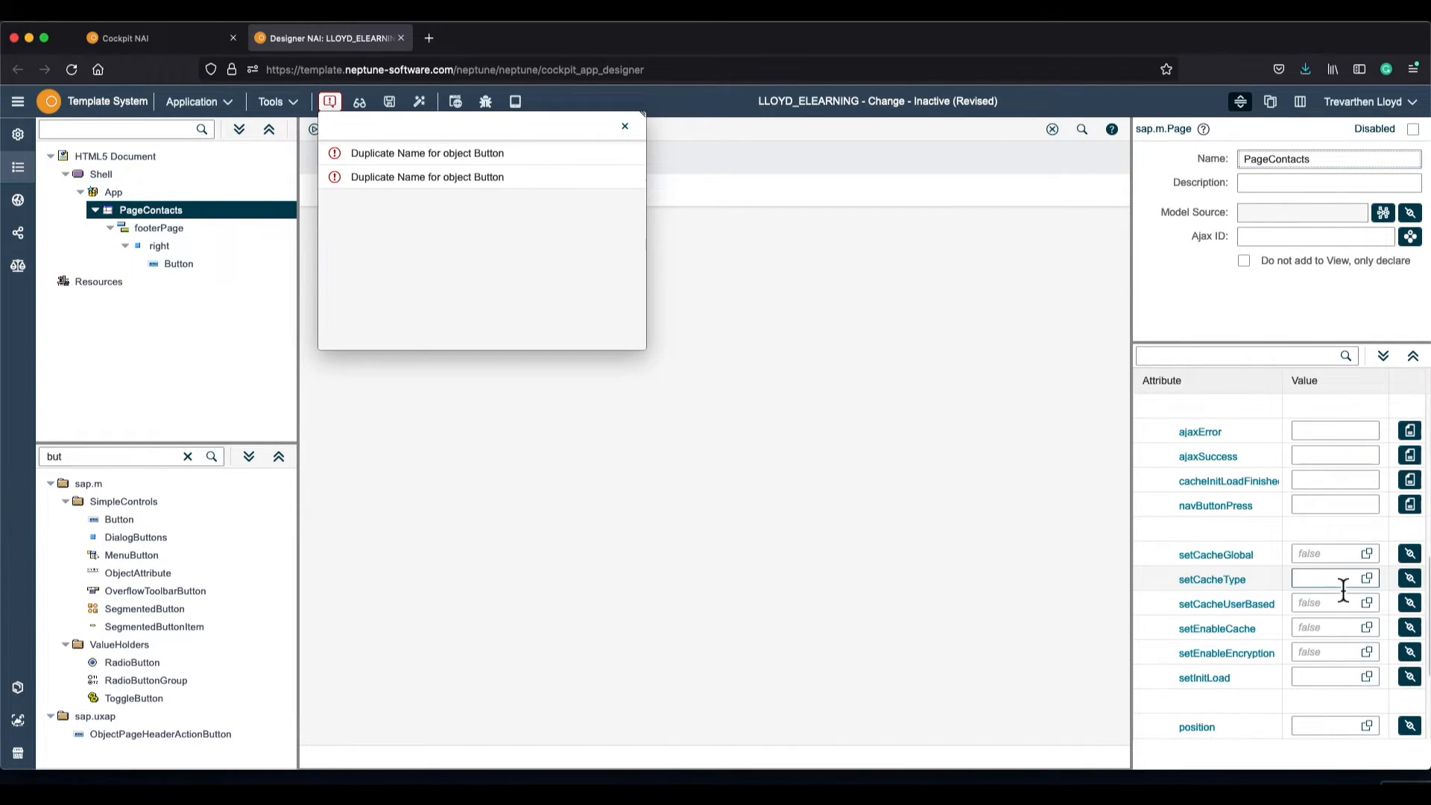
Set the PageContacts title to "Contact List", dismiss the error list, then save and activate the application
{"action": "scroll", "coordinate": [1343, 589], "scroll_direction": "down", "scroll_amount": 5}
{"action": "left_click", "coordinate": [1332, 654]}
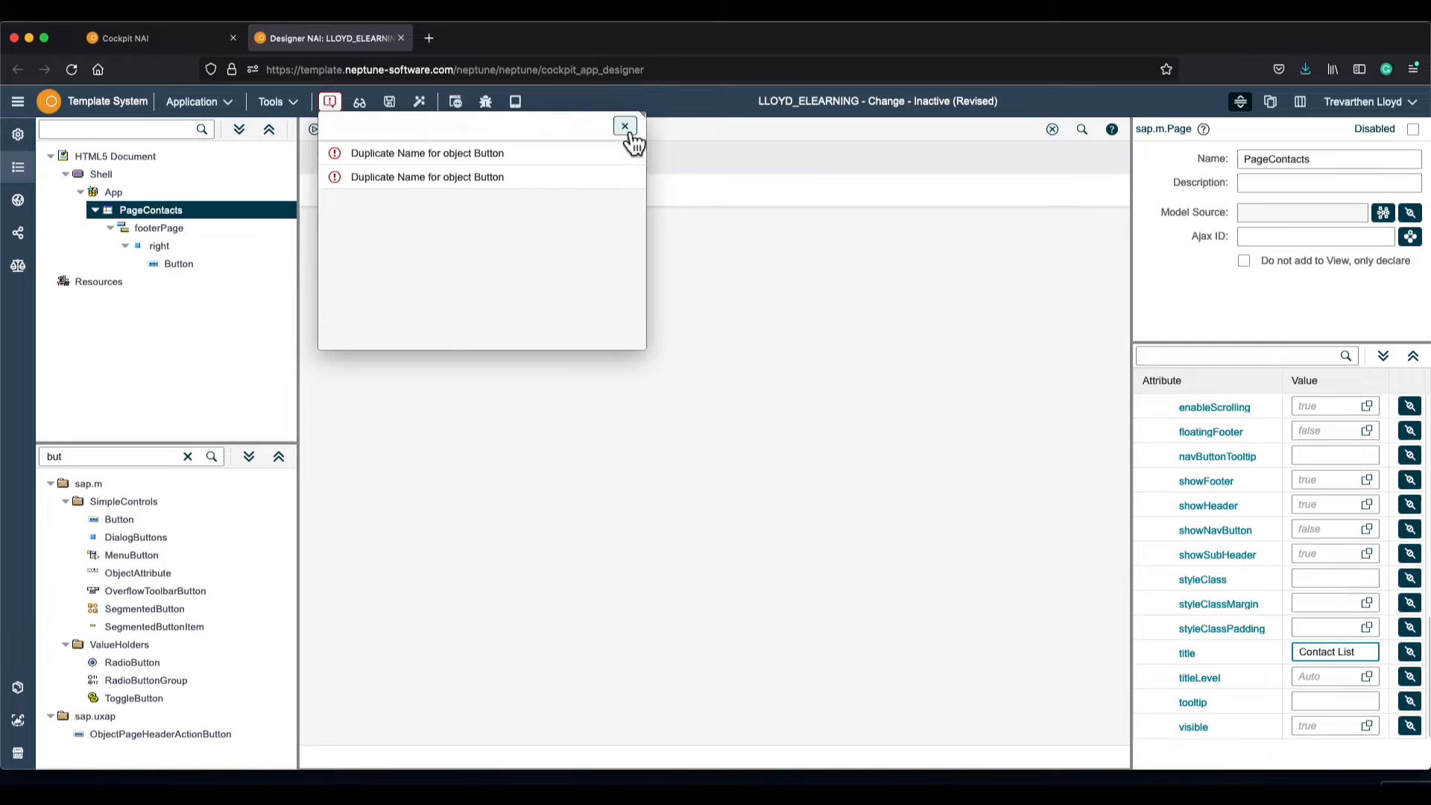
{"action": "left_click", "coordinate": [626, 129]}
{"action": "left_click", "coordinate": [392, 103]}
{"action": "left_click", "coordinate": [425, 102]}
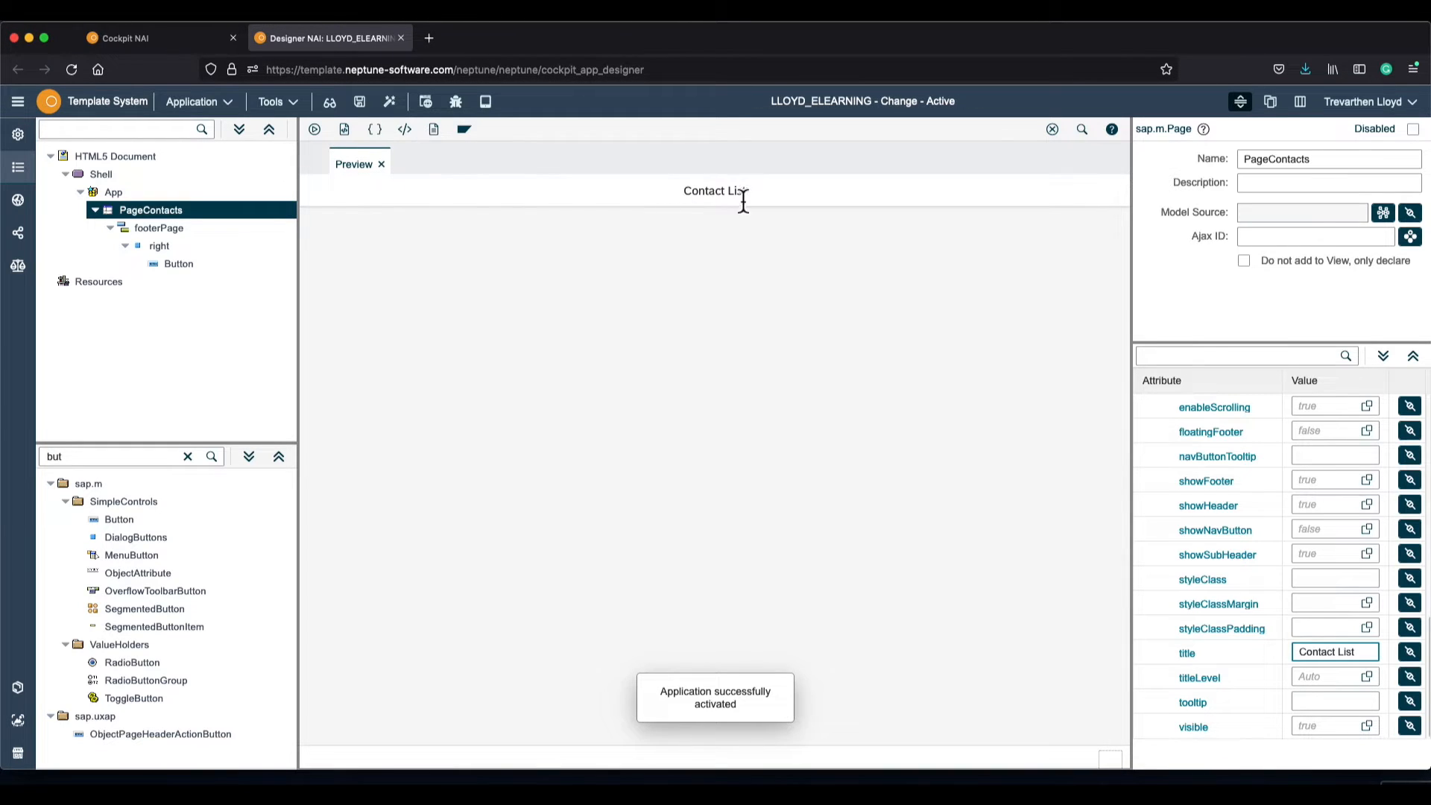
Set the footer Button's text to "+ Add Contact", save and activate the application, and try the button in the preview
{"action": "left_click", "coordinate": [185, 265]}
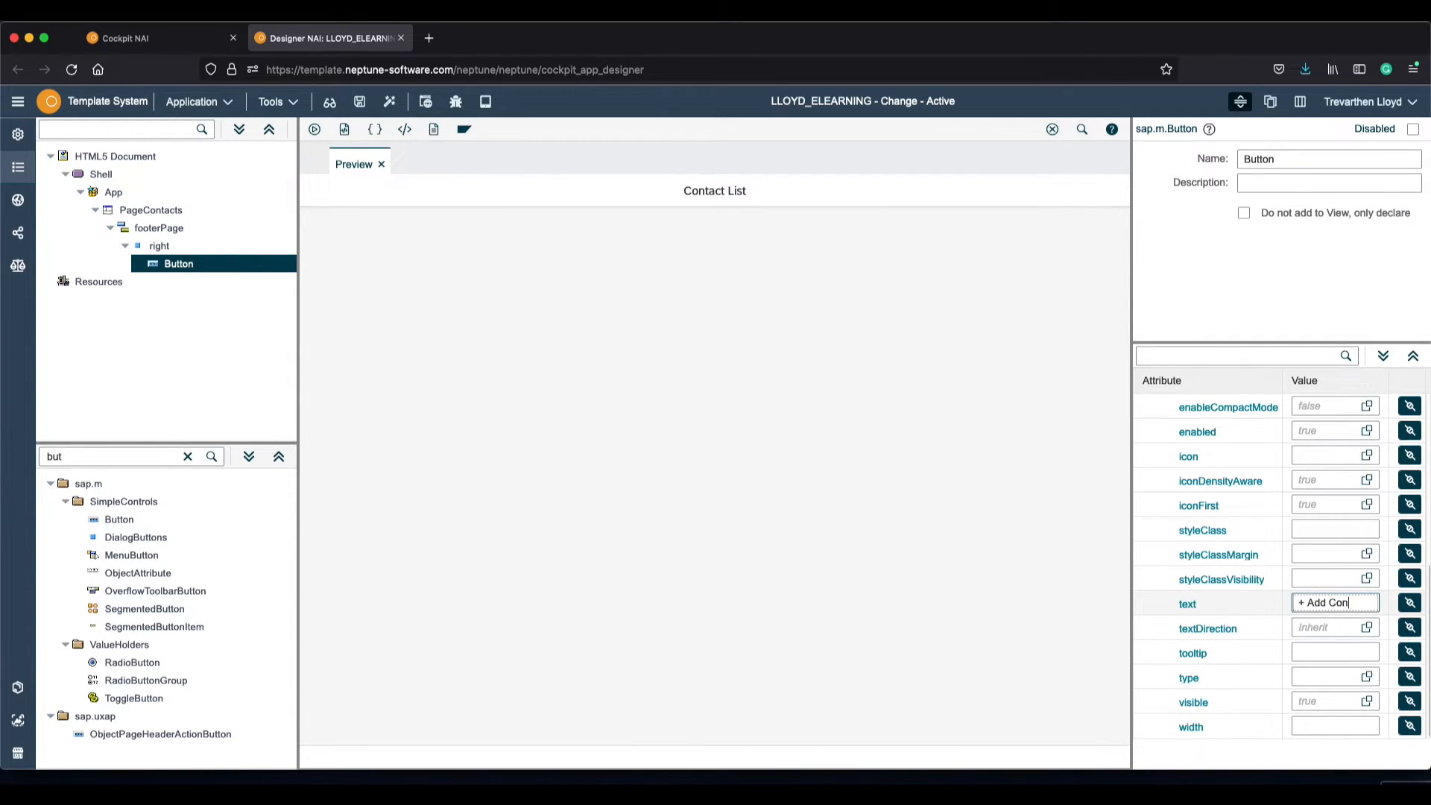
{"action": "left_click", "coordinate": [360, 102]}
{"action": "left_click", "coordinate": [390, 105]}
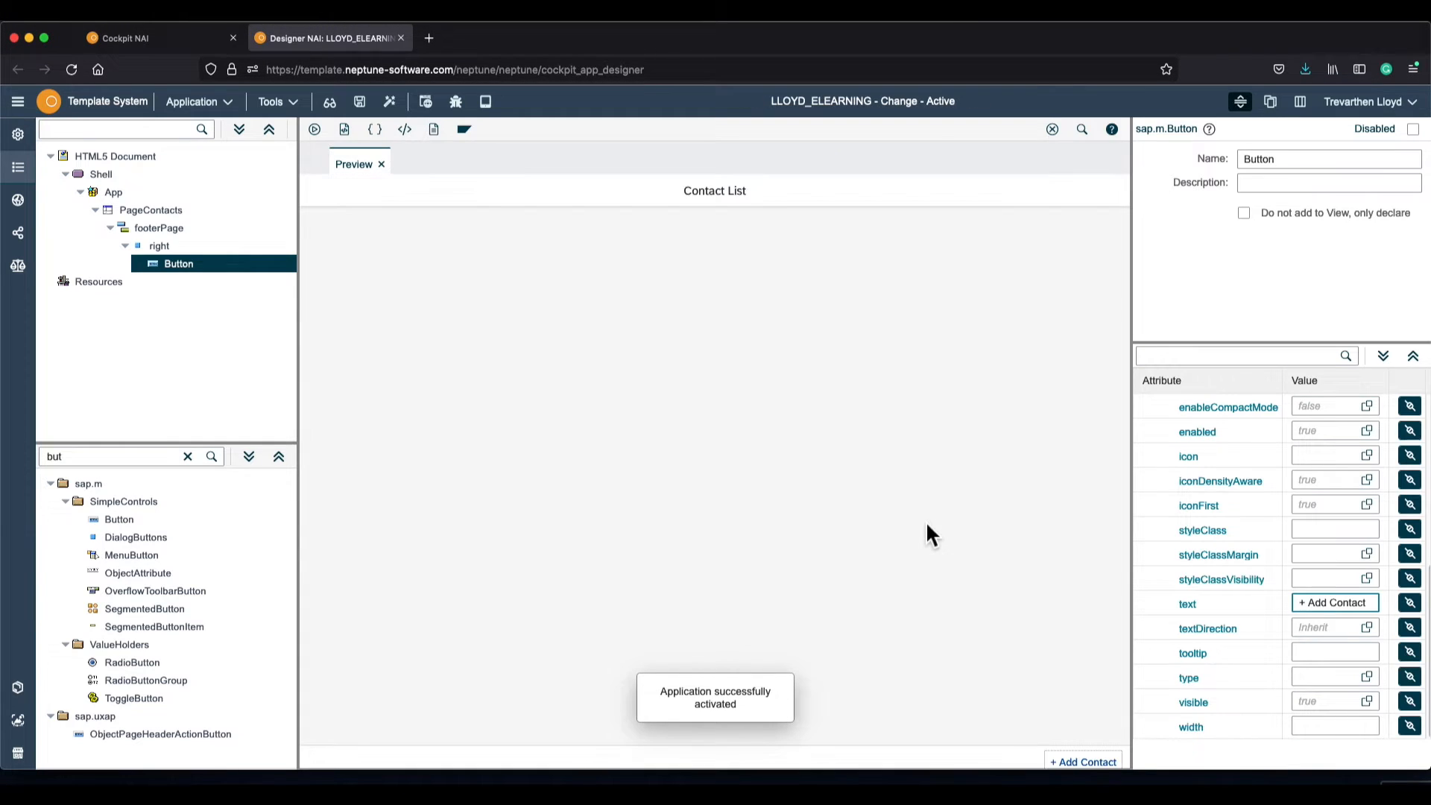
{"action": "left_click", "coordinate": [1090, 763]}
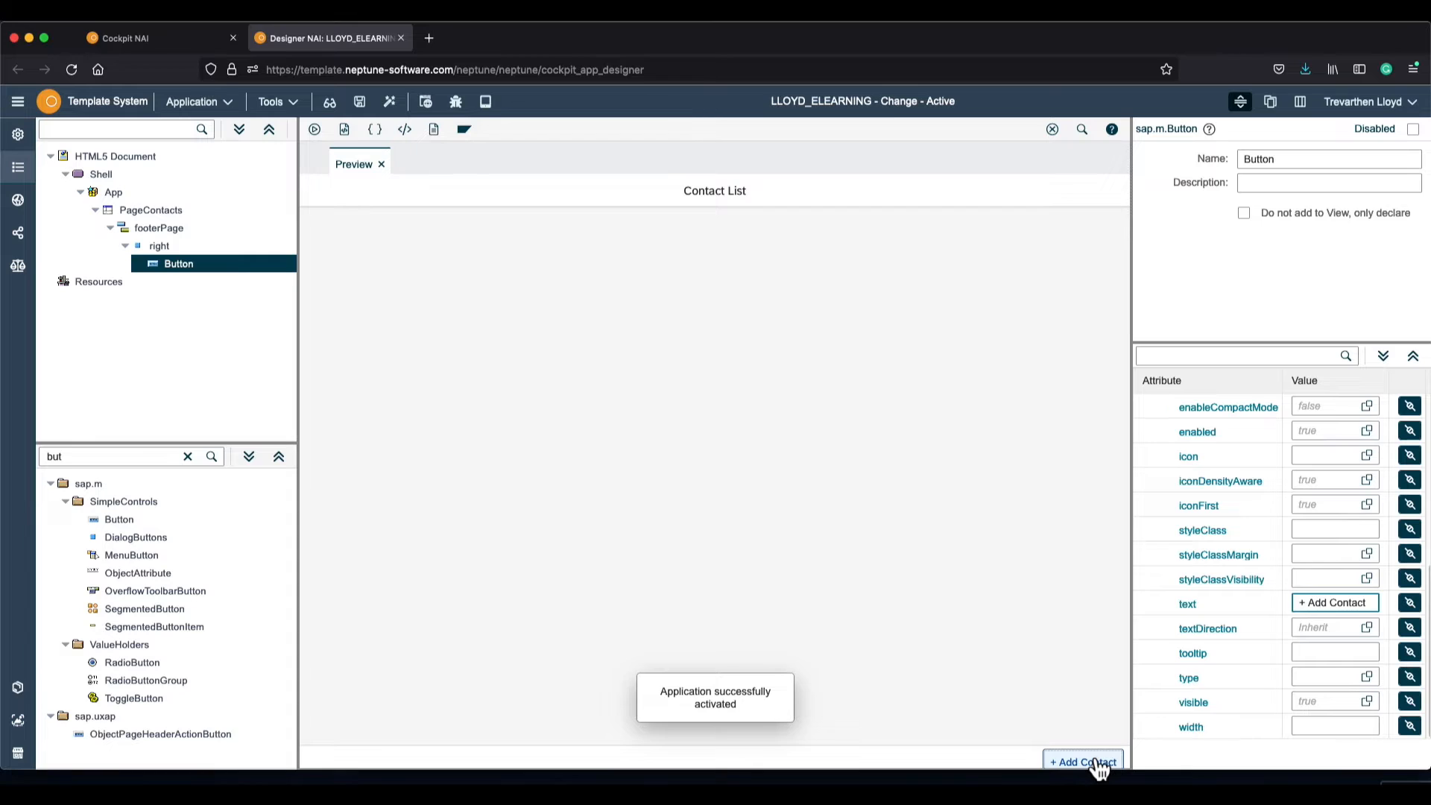
Give the footer Button the SAP "add" icon, shorten its text to "Add Contact", and activate the application
{"action": "left_click", "coordinate": [1367, 456]}
{"action": "type", "text": "add"}
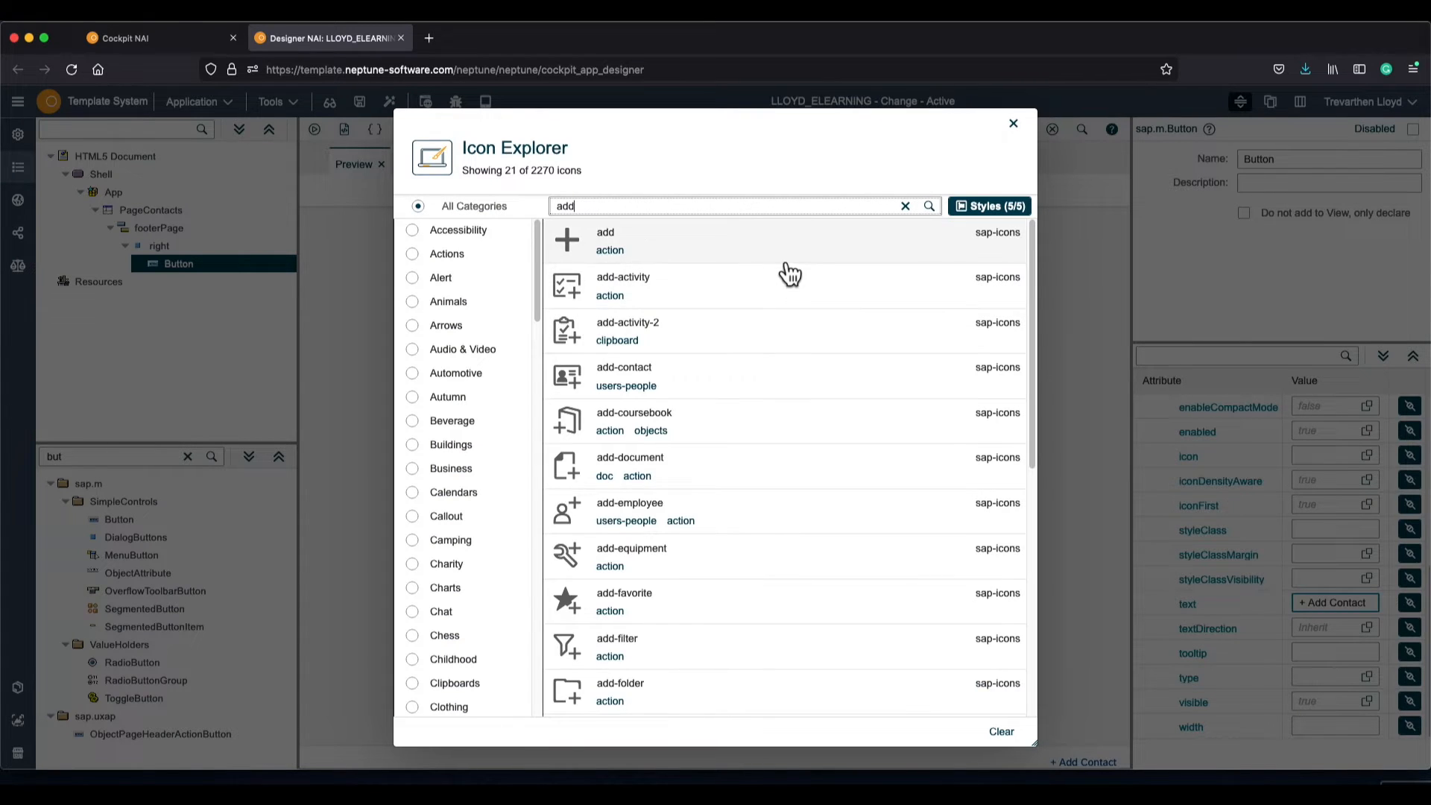
{"action": "left_click", "coordinate": [787, 261]}
{"action": "left_click", "coordinate": [1308, 603]}
{"action": "key", "text": "BackSpace"}
{"action": "left_click", "coordinate": [389, 105]}
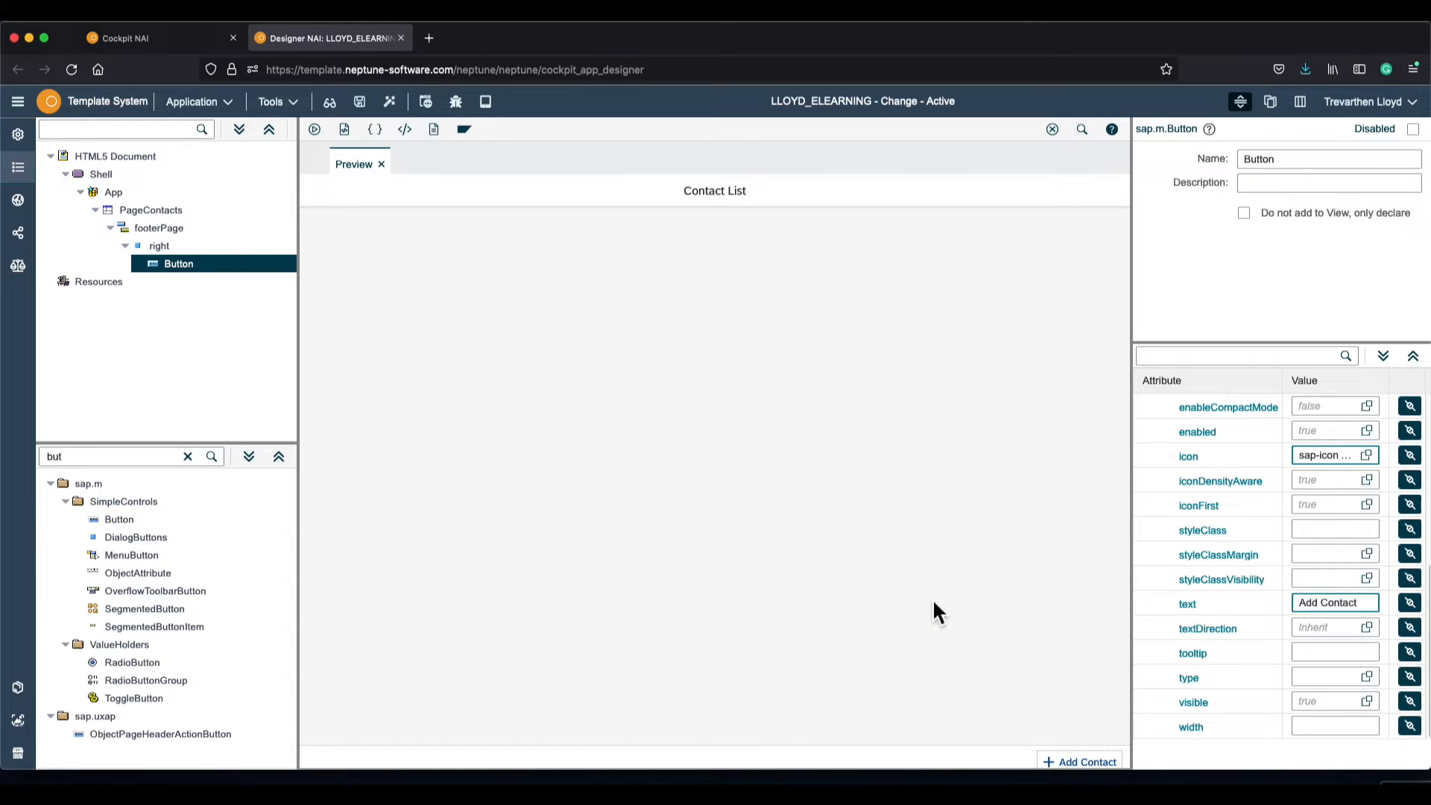
Add a second Page under App after PageContacts, name it PageAddViewContact, and clear the component search
{"action": "left_click", "coordinate": [95, 210]}
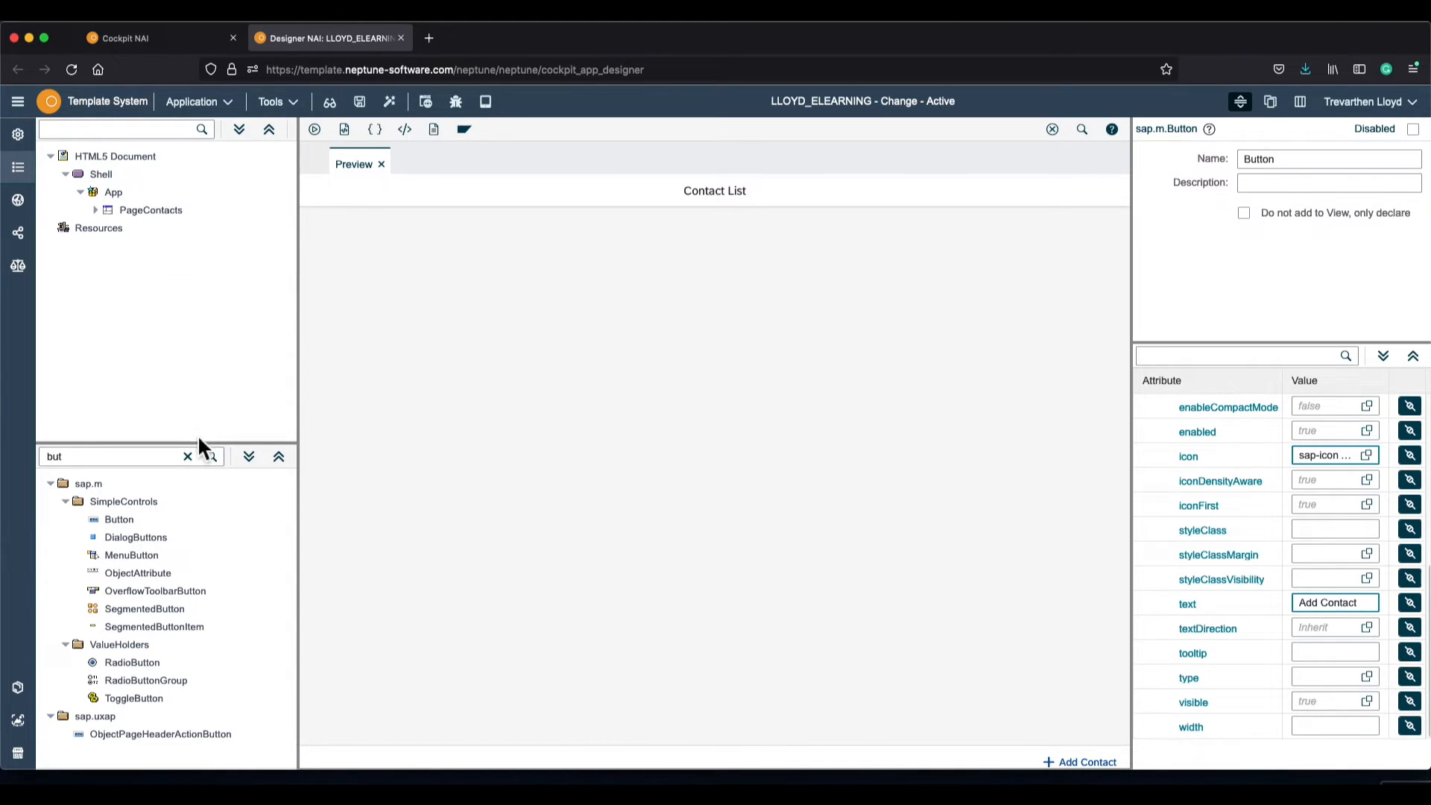
{"action": "left_click", "coordinate": [188, 456]}
{"action": "type", "text": "page"}
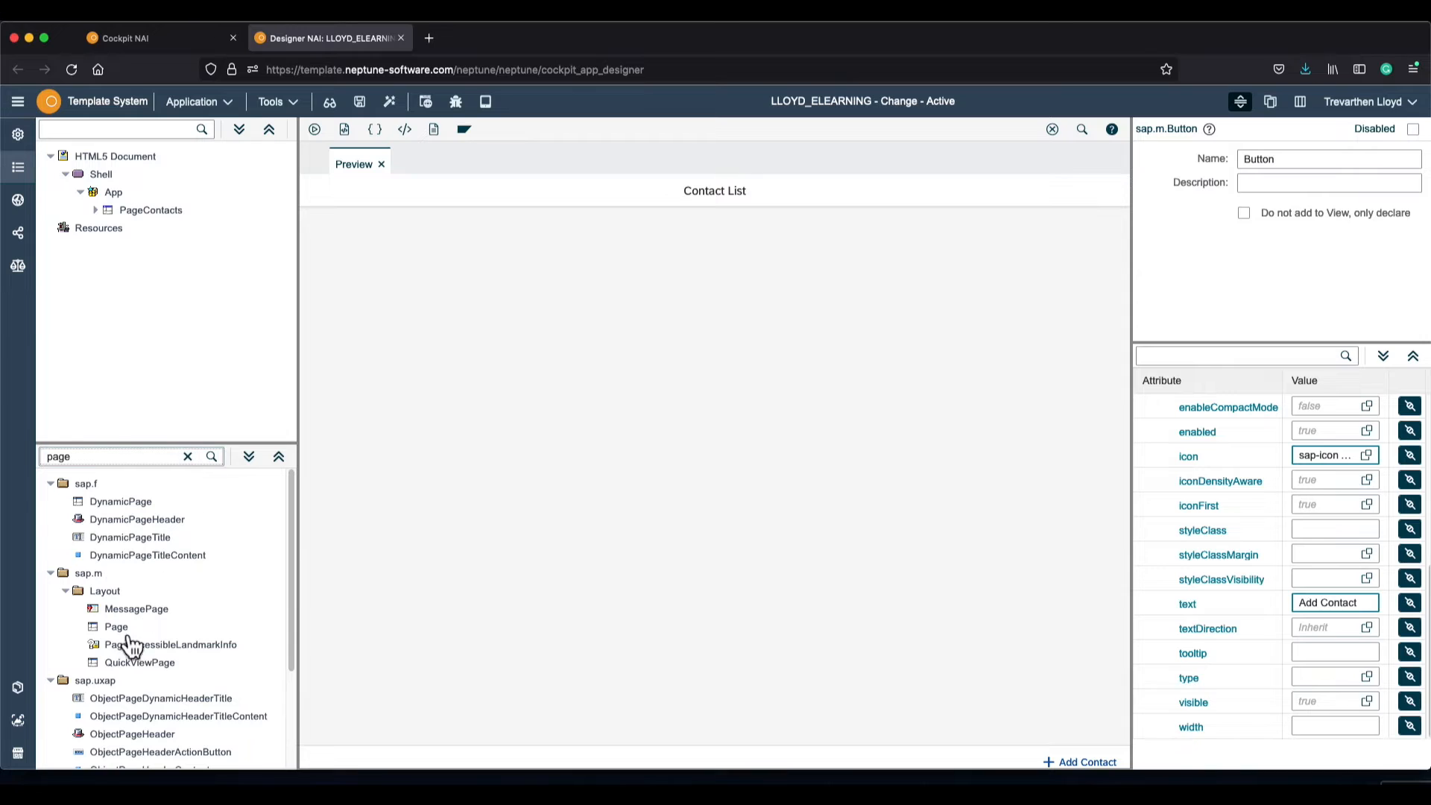
{"action": "left_click_drag", "start_coordinate": [115, 630], "coordinate": [191, 229]}
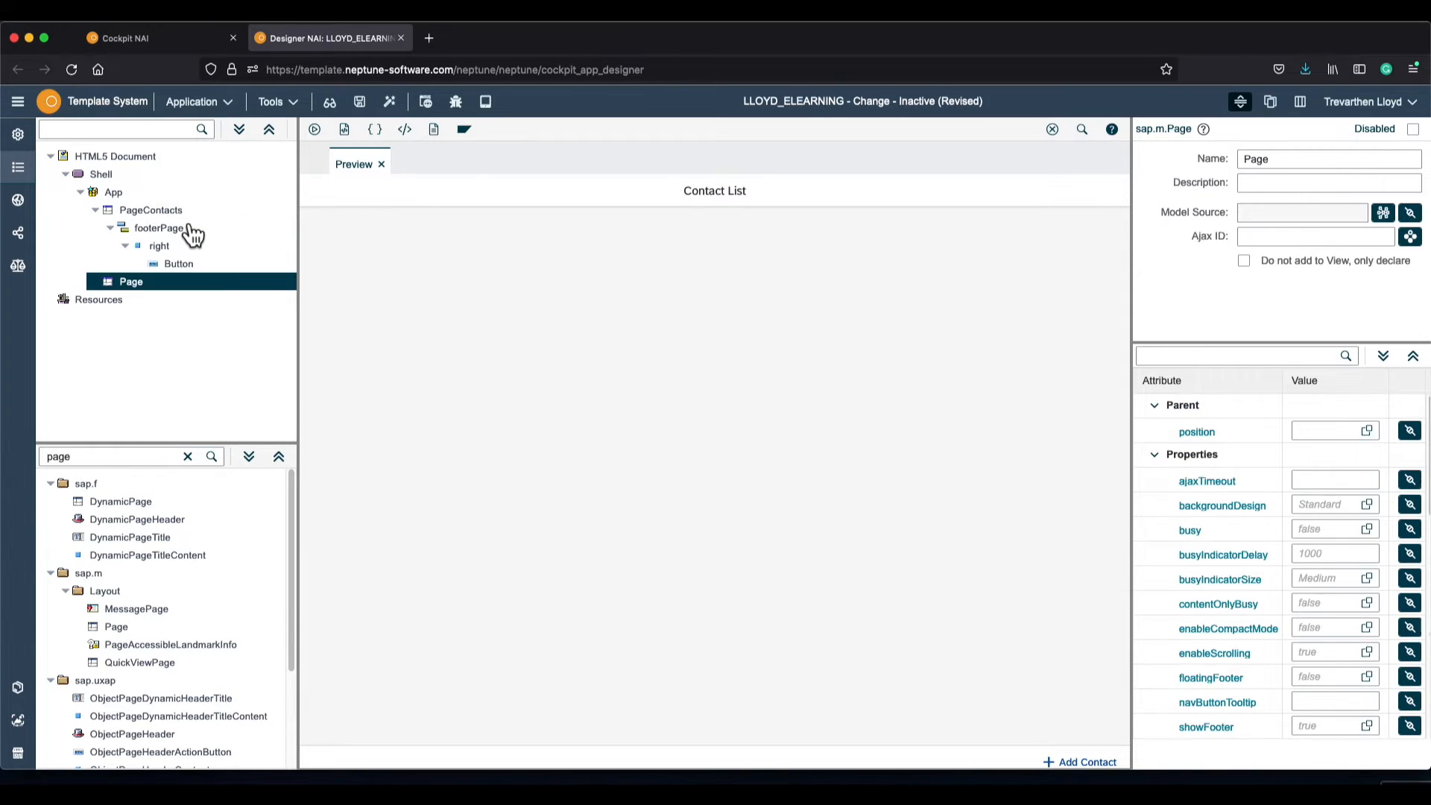
{"action": "left_click", "coordinate": [1297, 158]}
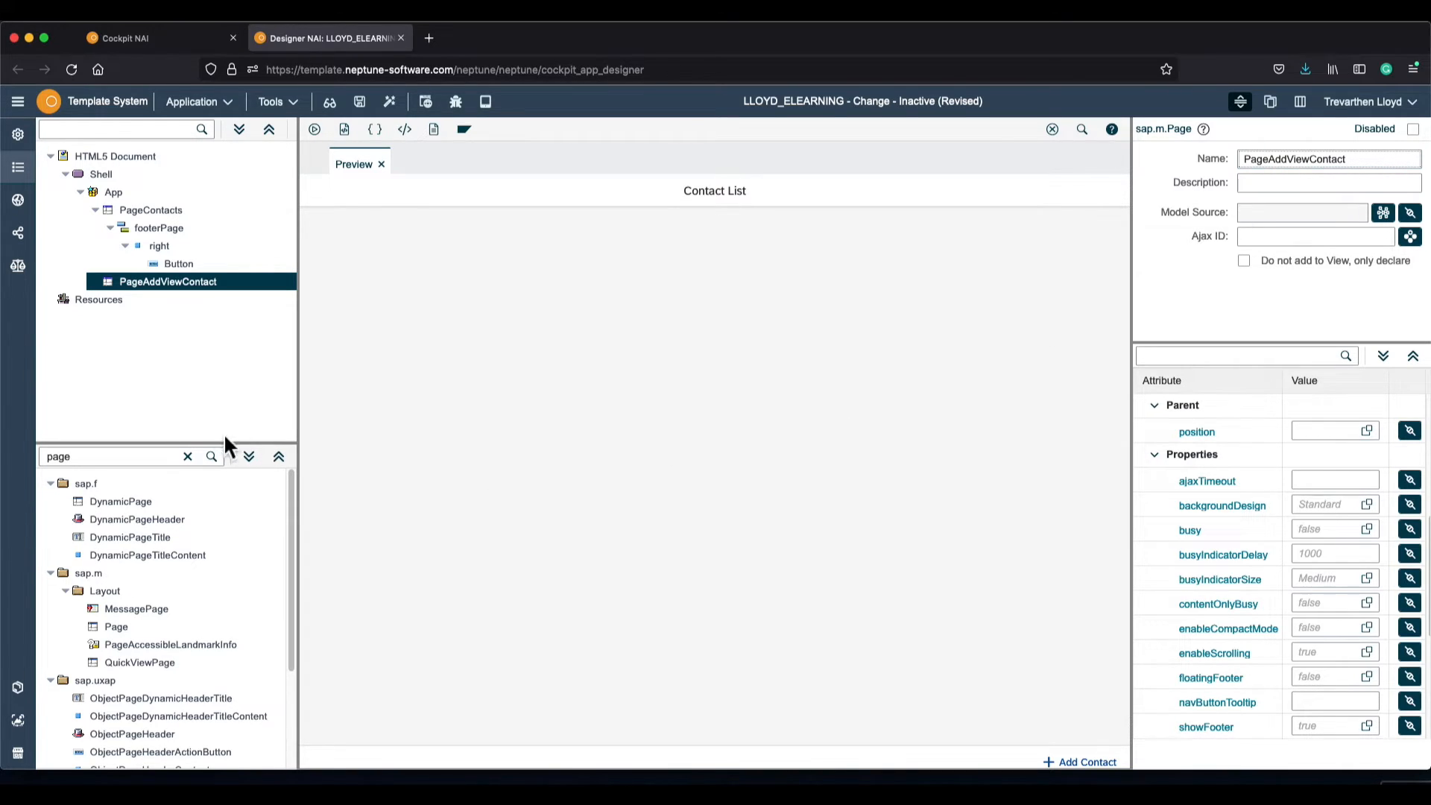
{"action": "left_click", "coordinate": [186, 454]}
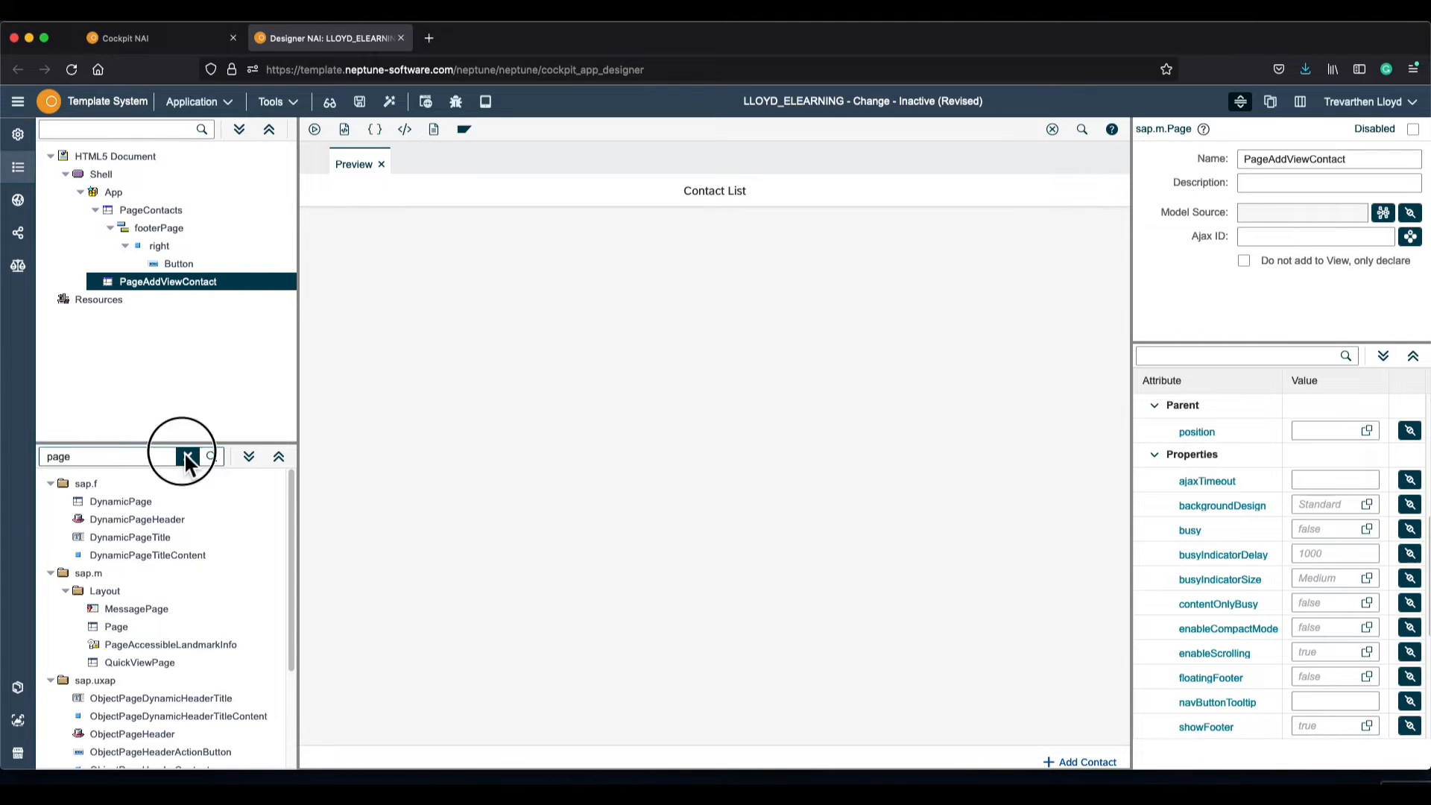
Open the footer Button's press event script and insert the SAPUI5 "Navigation sap.m" snippet
{"action": "left_click", "coordinate": [186, 264]}
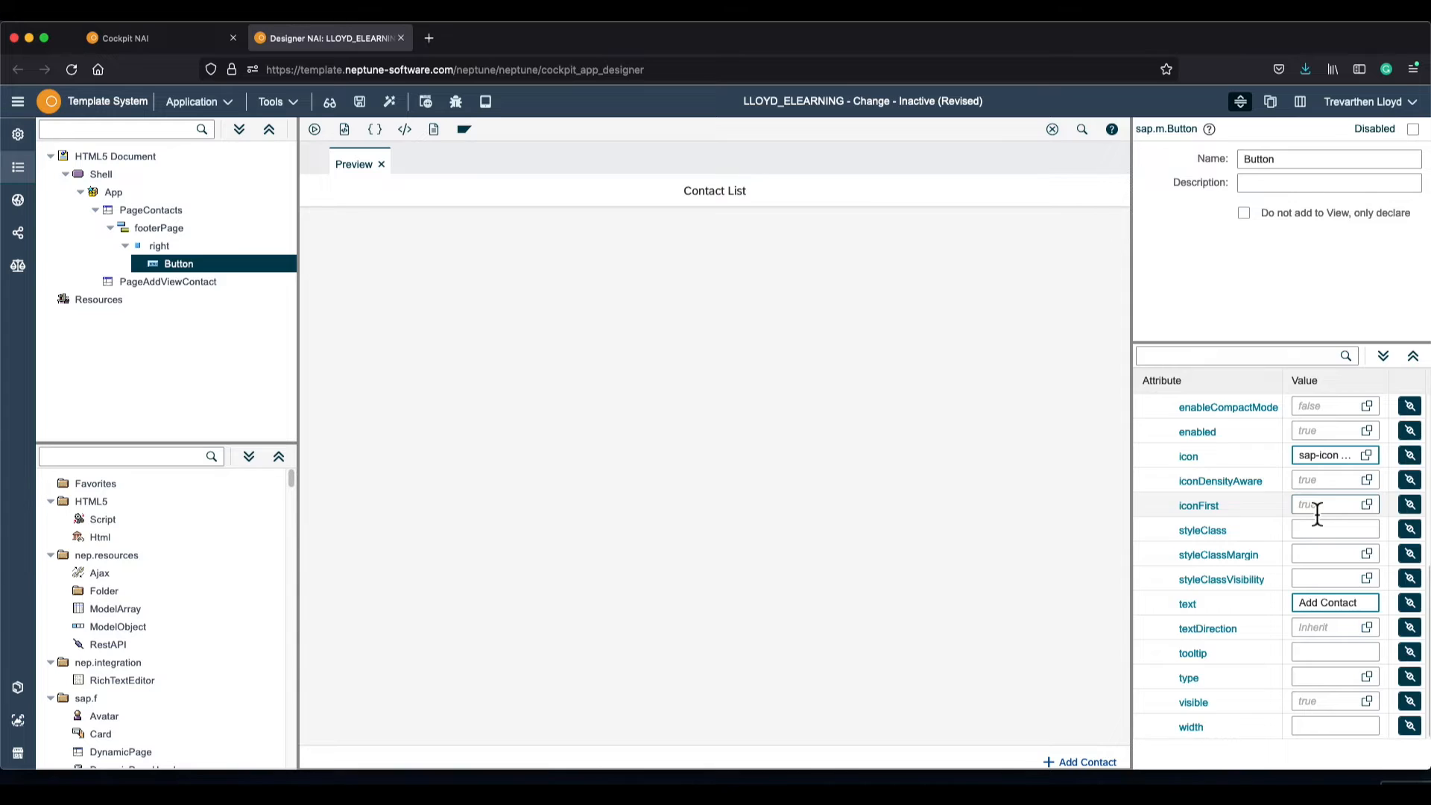
{"action": "scroll", "coordinate": [1317, 514], "scroll_direction": "up", "scroll_amount": 5}
{"action": "left_click", "coordinate": [1409, 505]}
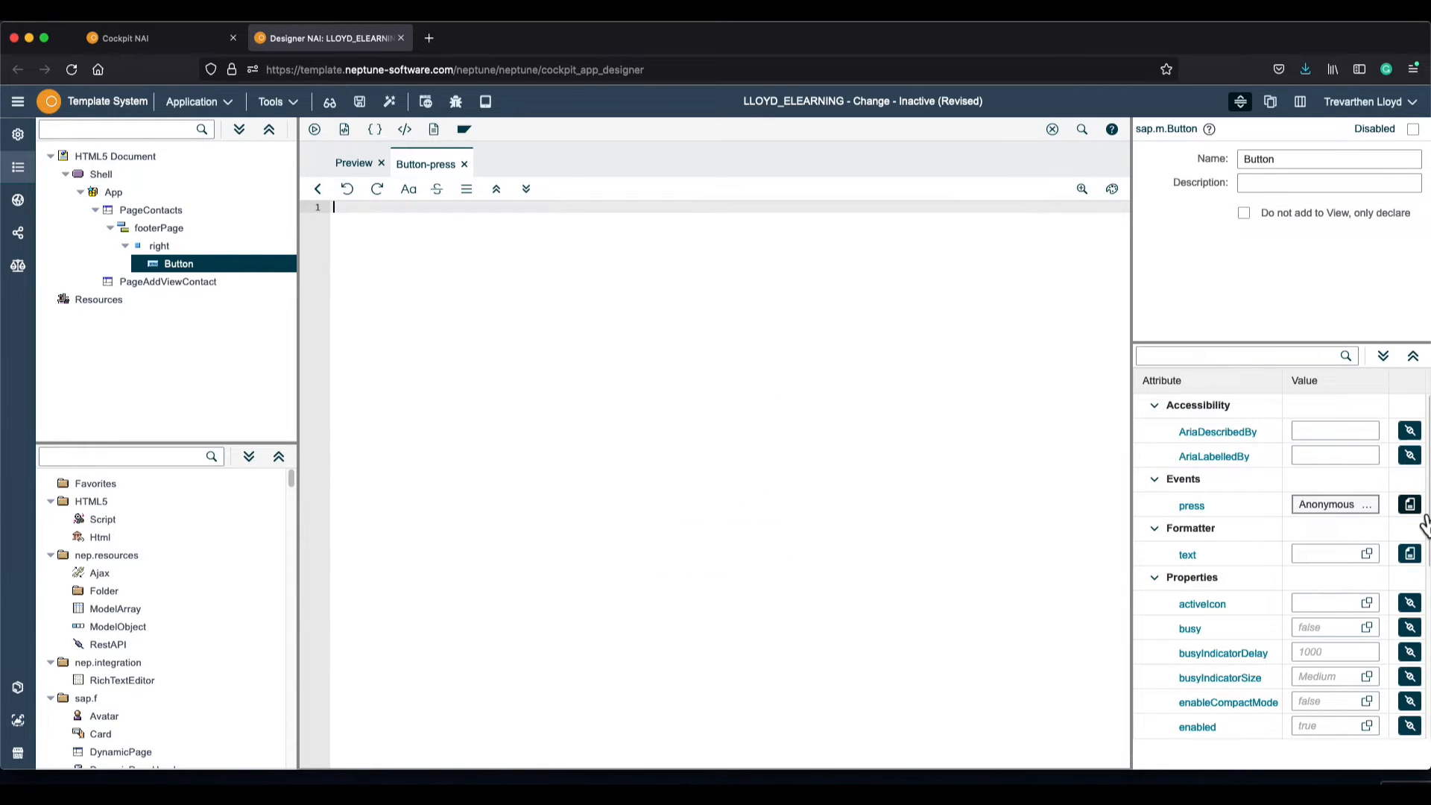
{"action": "left_click", "coordinate": [428, 237]}
{"action": "right_click", "coordinate": [428, 232]}
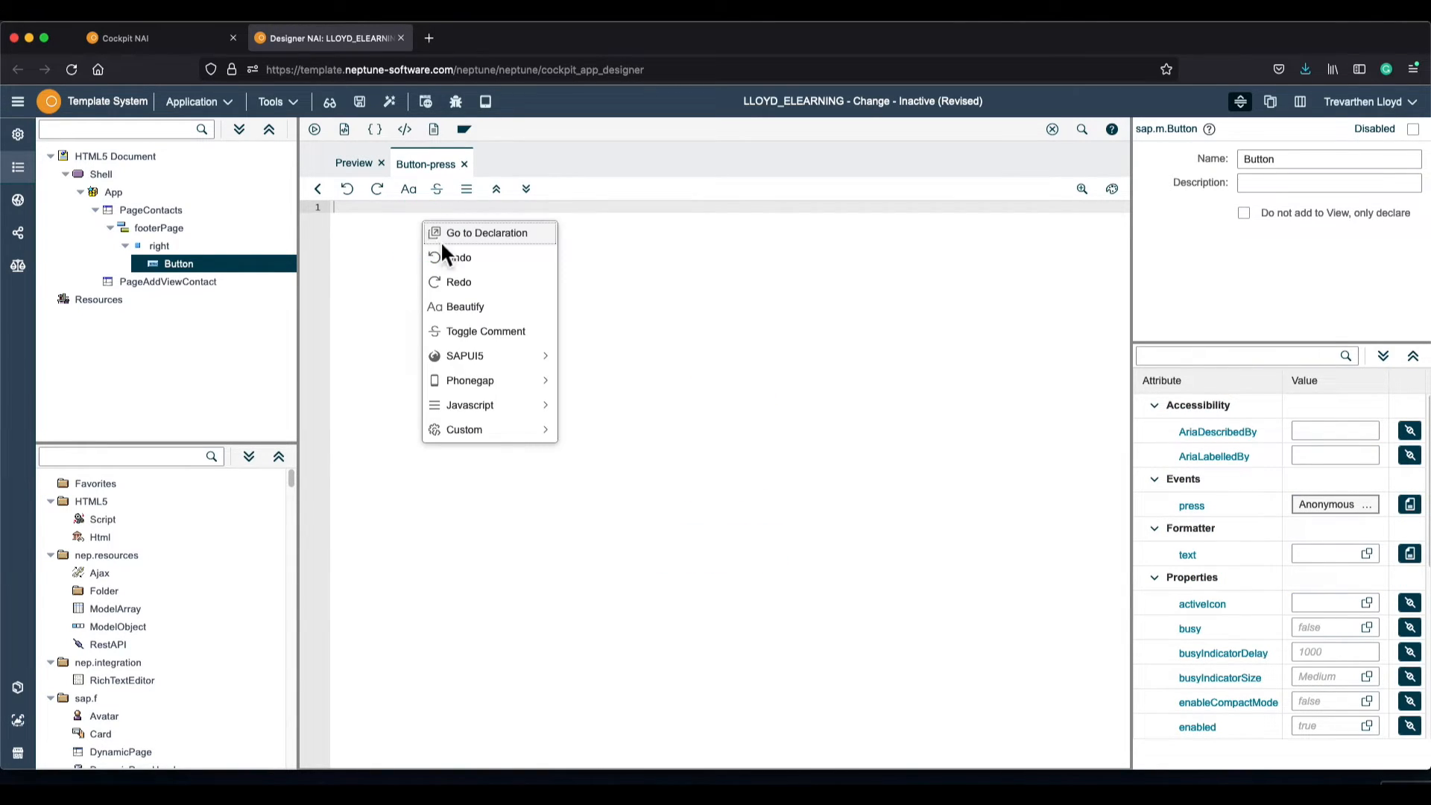
{"action": "mouse_move", "coordinate": [524, 405]}
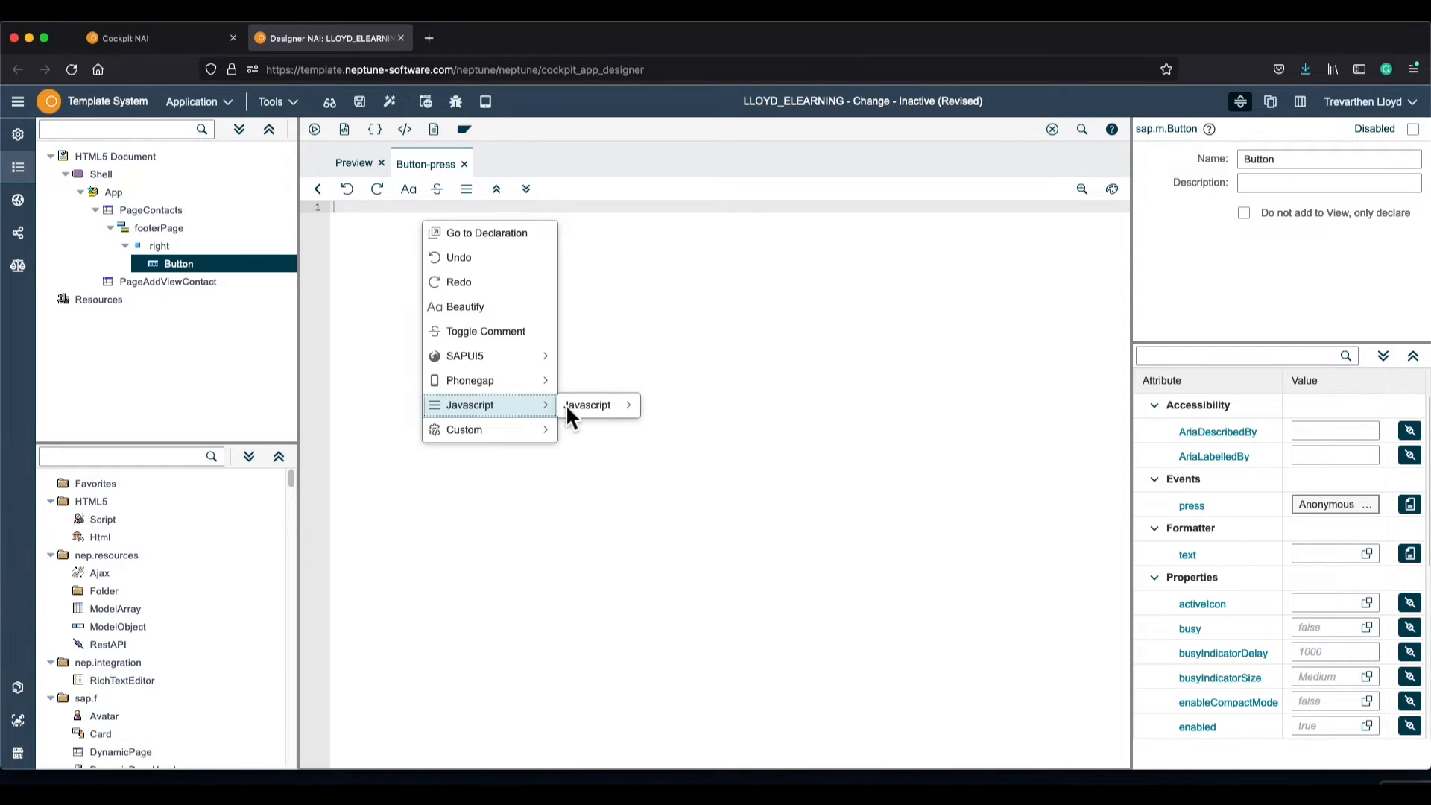
{"action": "mouse_move", "coordinate": [588, 405]}
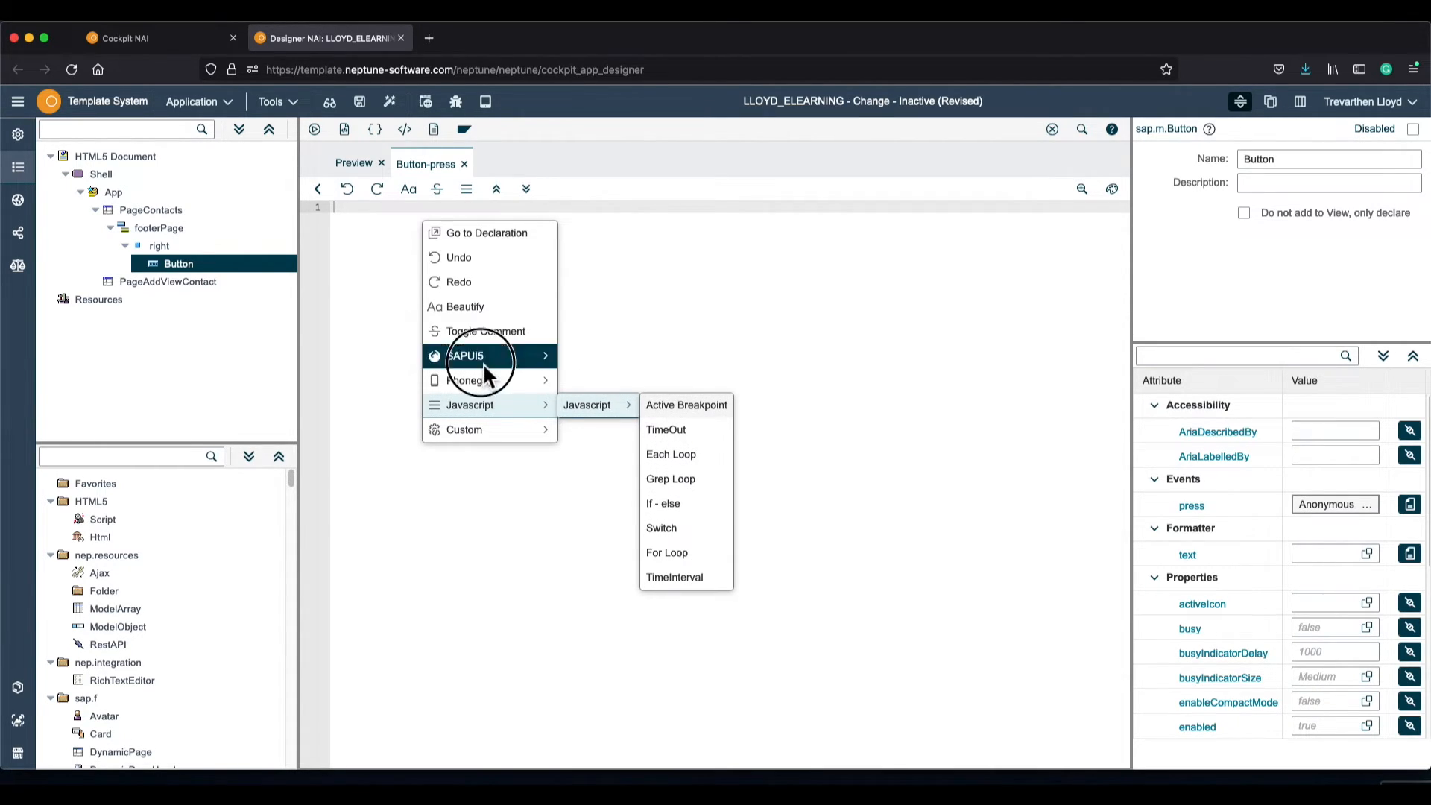
{"action": "mouse_move", "coordinate": [483, 358]}
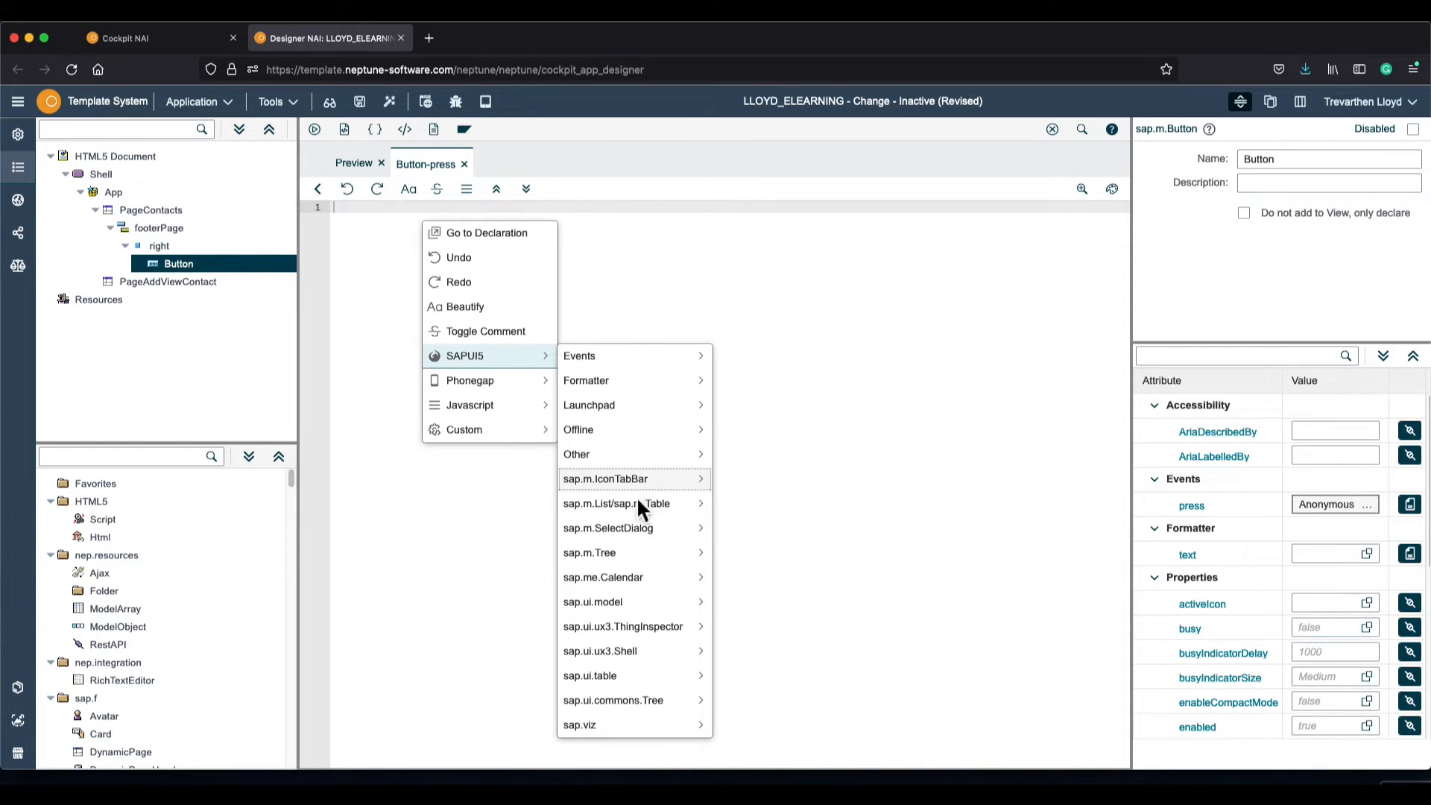
{"action": "mouse_move", "coordinate": [634, 456]}
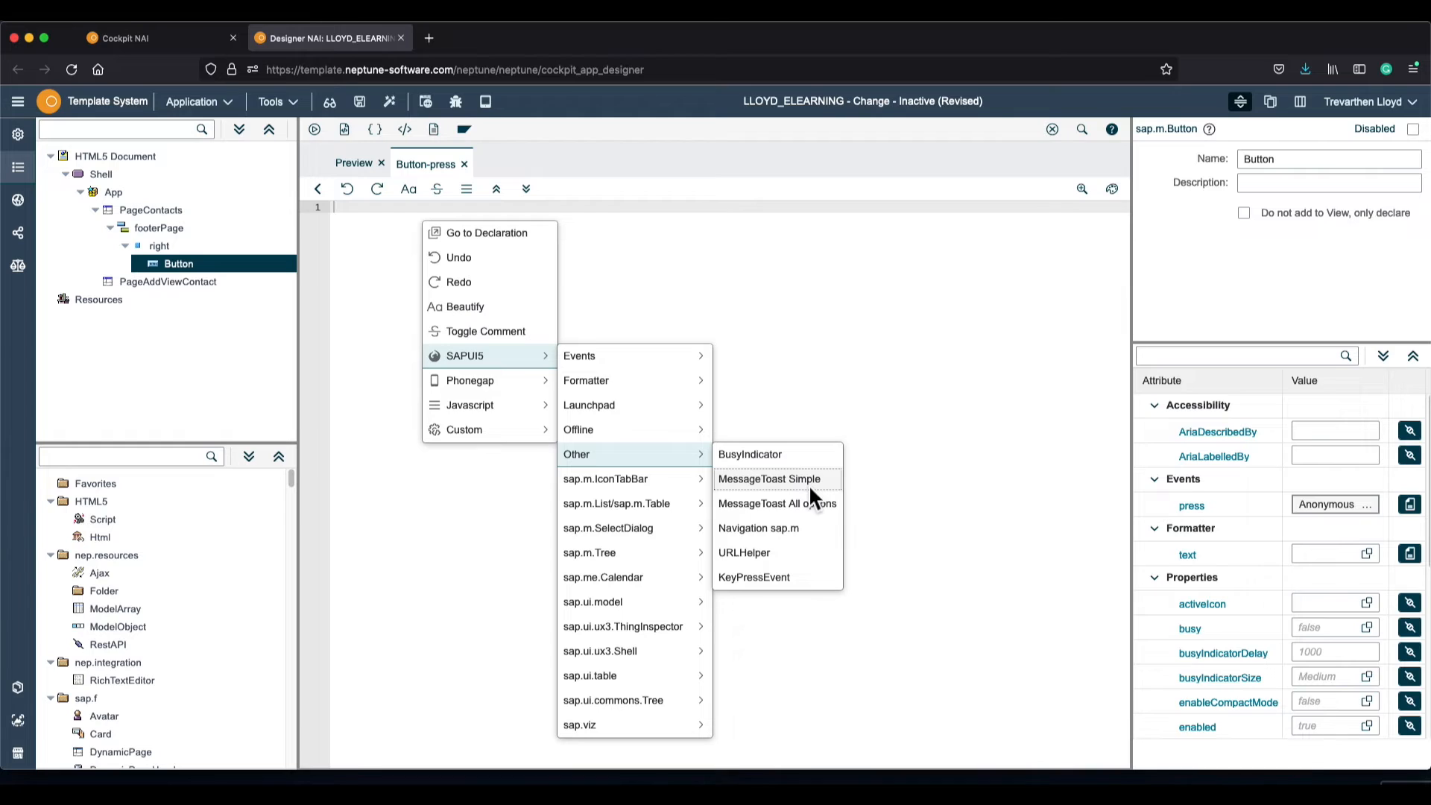
{"action": "left_click", "coordinate": [804, 530]}
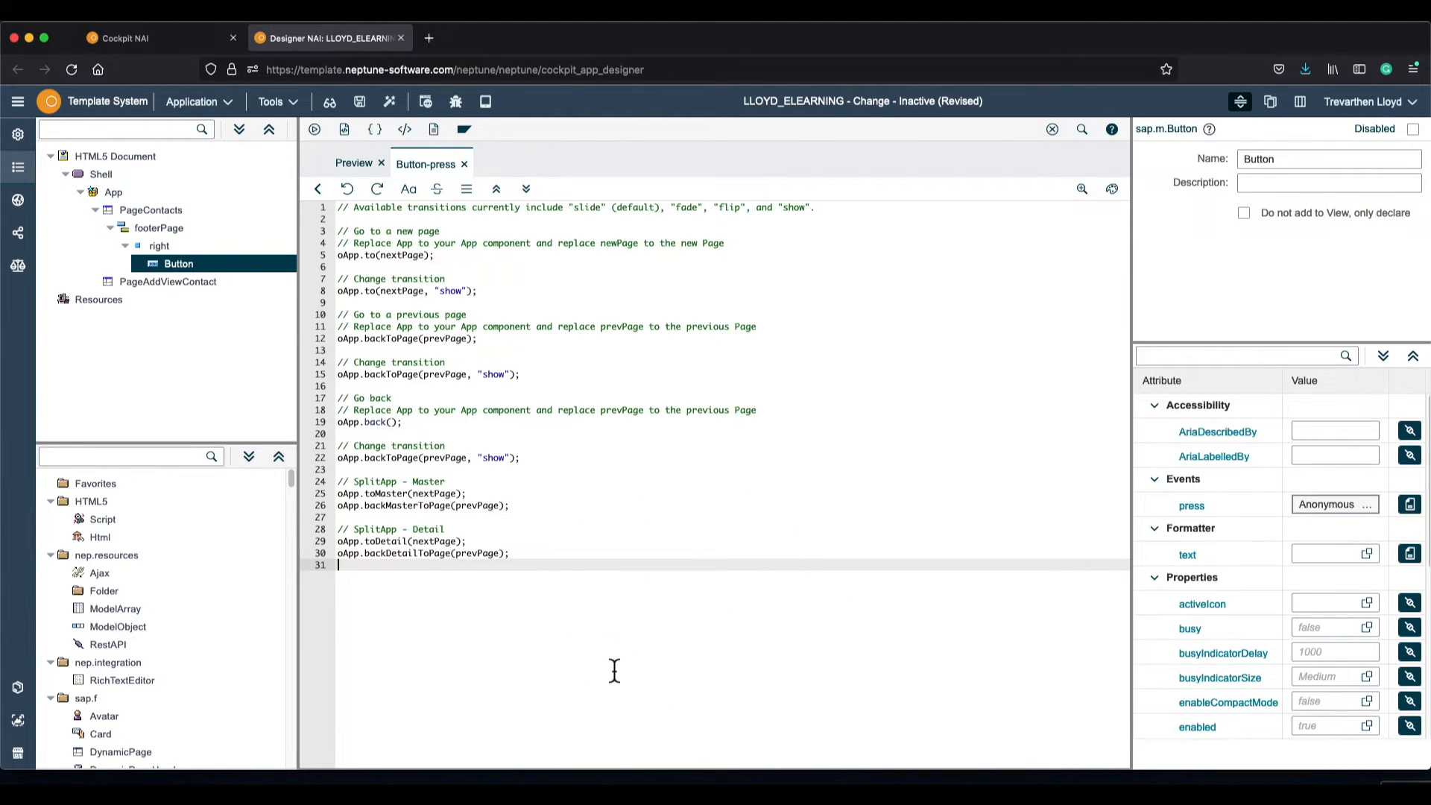
Delete everything after the first oApp.to call in the press script and replace nextPage with PageAddViewContact
{"action": "left_click_drag", "start_coordinate": [607, 664], "coordinate": [345, 270]}
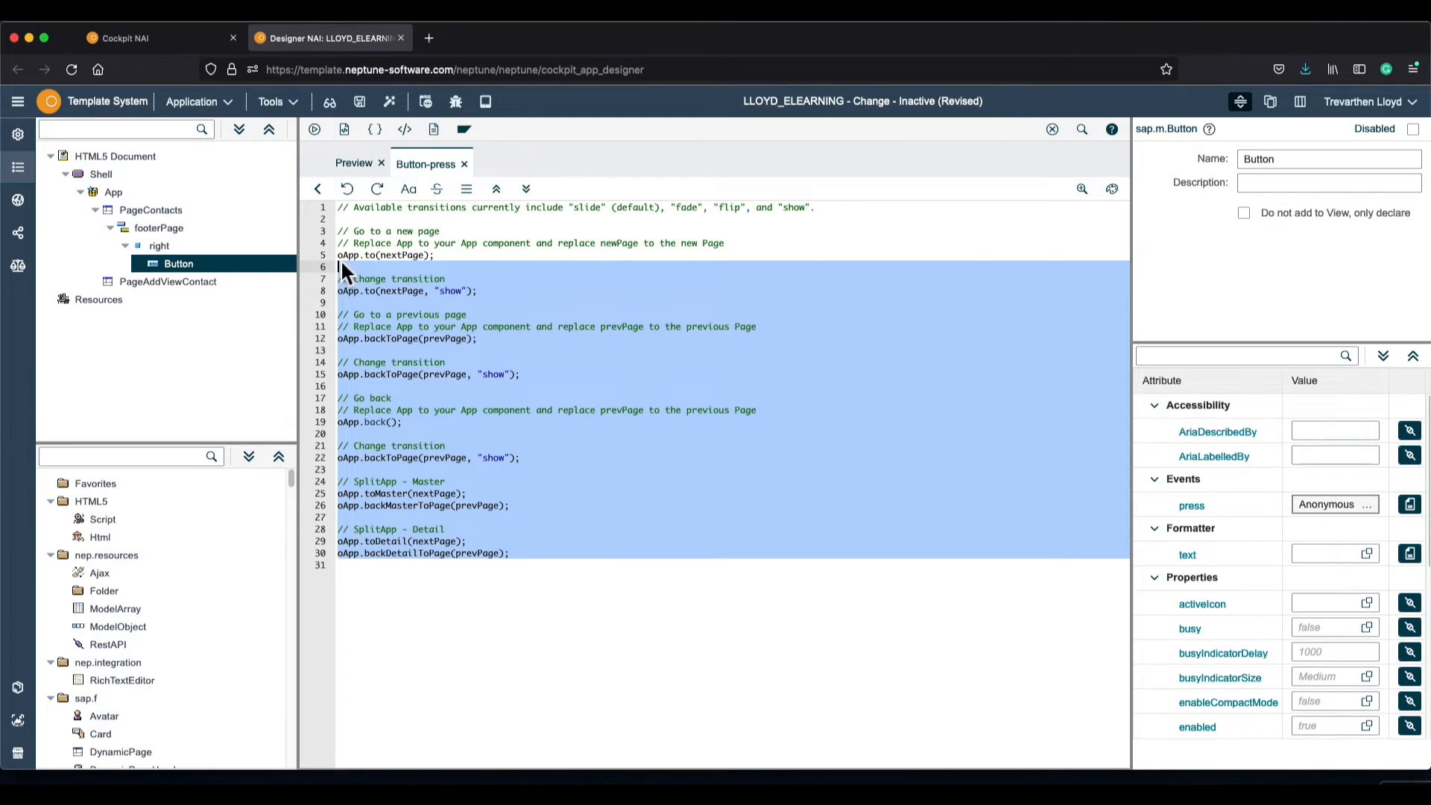
{"action": "key", "text": "BackSpace"}
{"action": "left_click", "coordinate": [404, 257]}
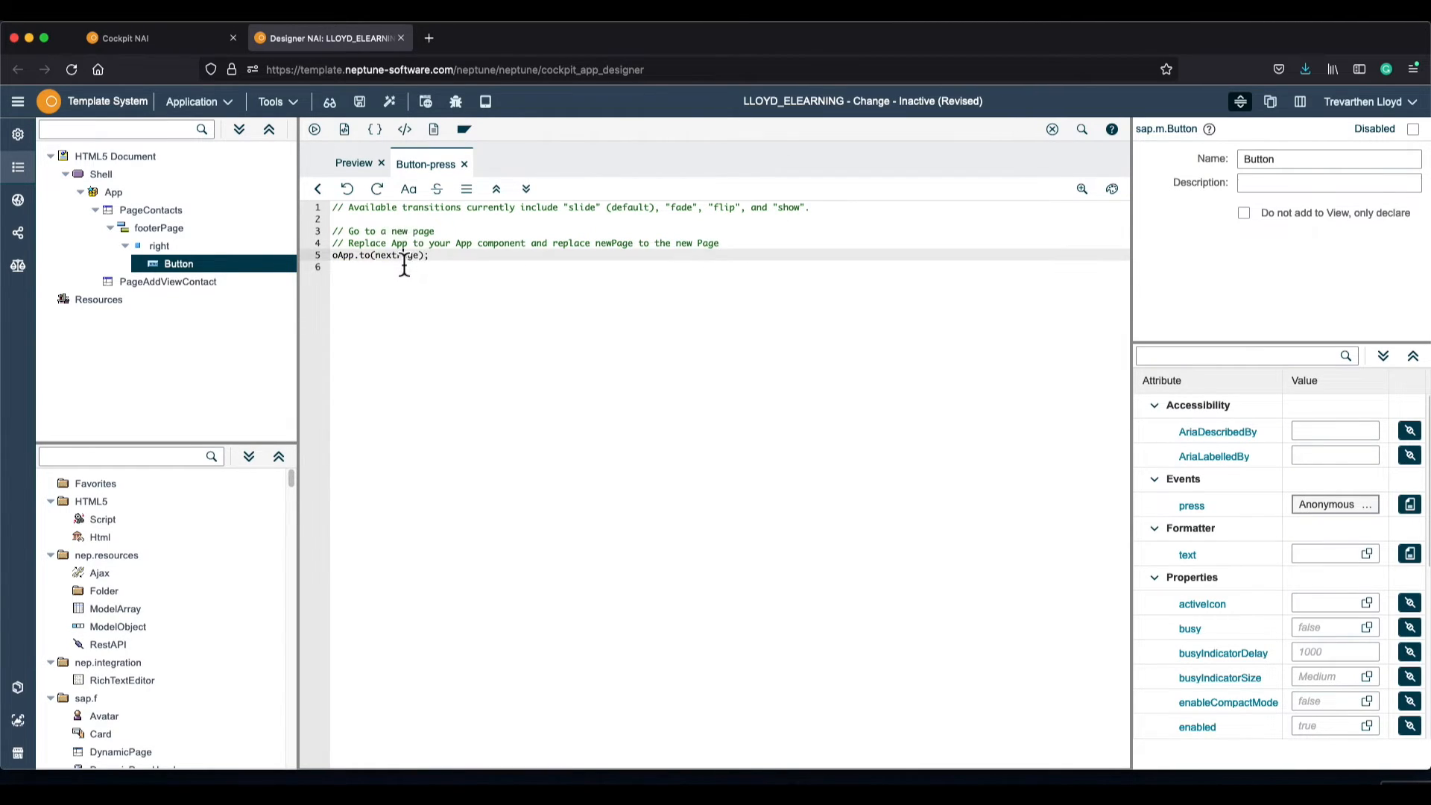
{"action": "left_click", "coordinate": [216, 283]}
{"action": "double_click", "coordinate": [1260, 158]}
{"action": "key", "text": "super+c"}
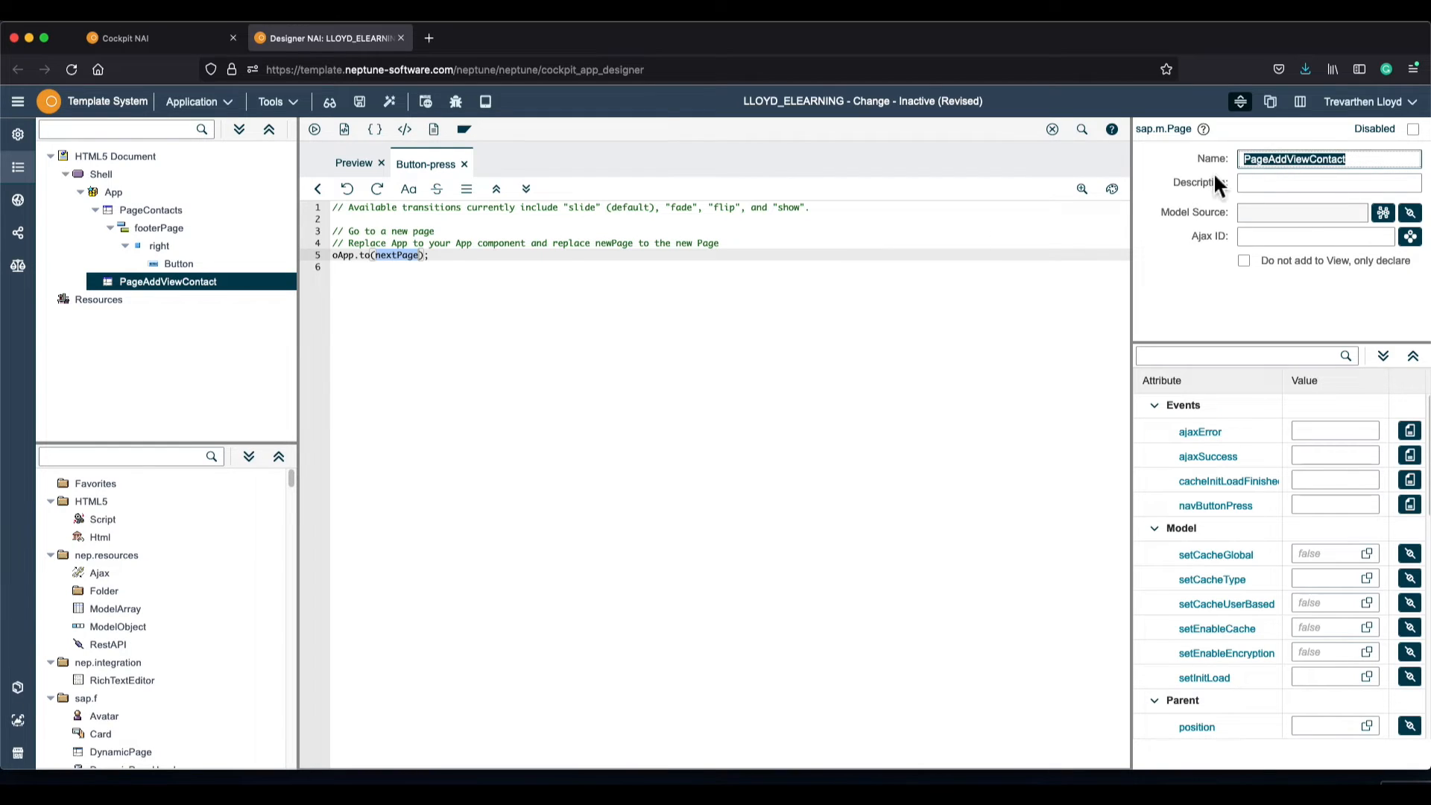
{"action": "left_click", "coordinate": [405, 267]}
{"action": "double_click", "coordinate": [399, 256]}
{"action": "key", "text": "super+v"}
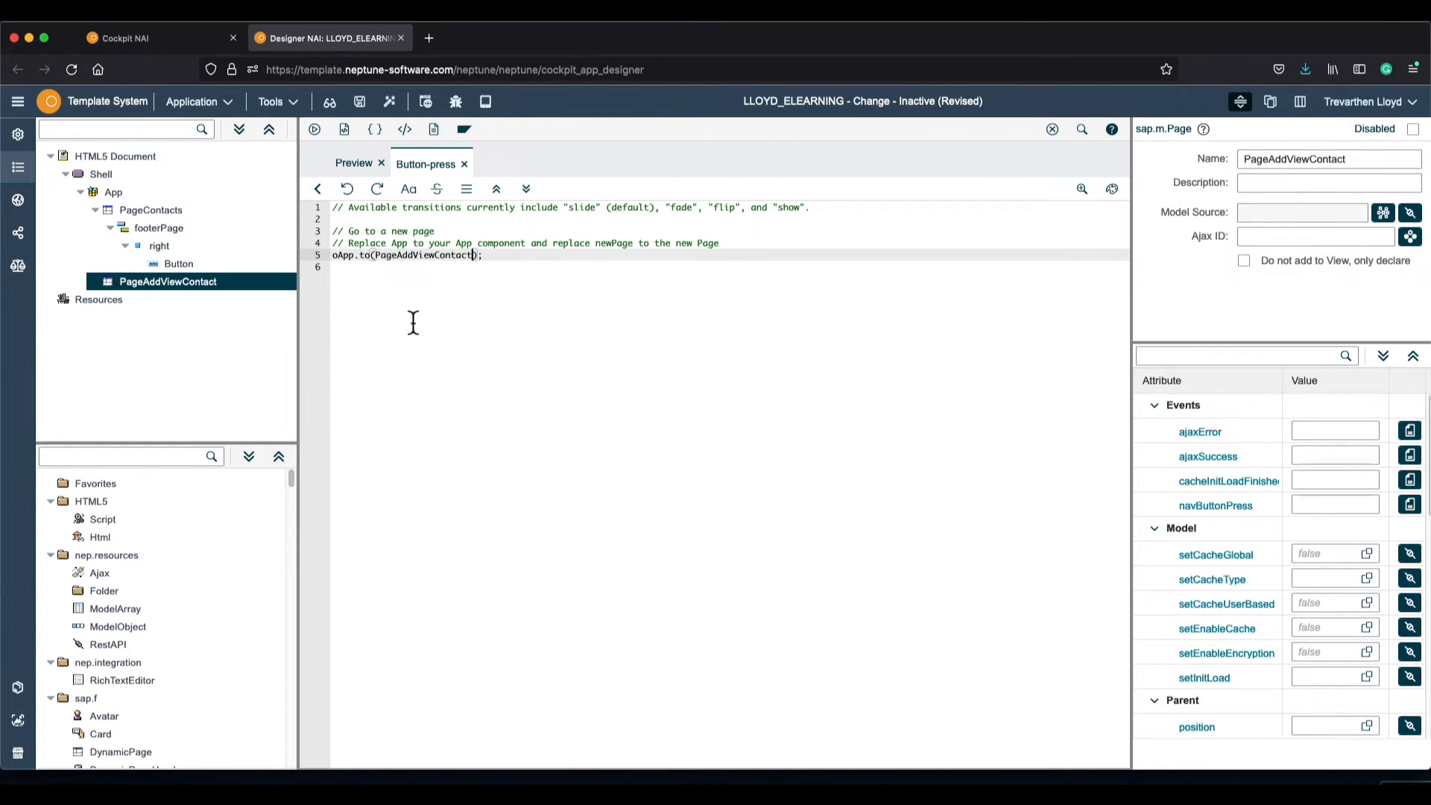
Replace oApp with the App object's name so the press script reads App.to(PageAddViewContact);
{"action": "left_click", "coordinate": [114, 192]}
{"action": "double_click", "coordinate": [1252, 159]}
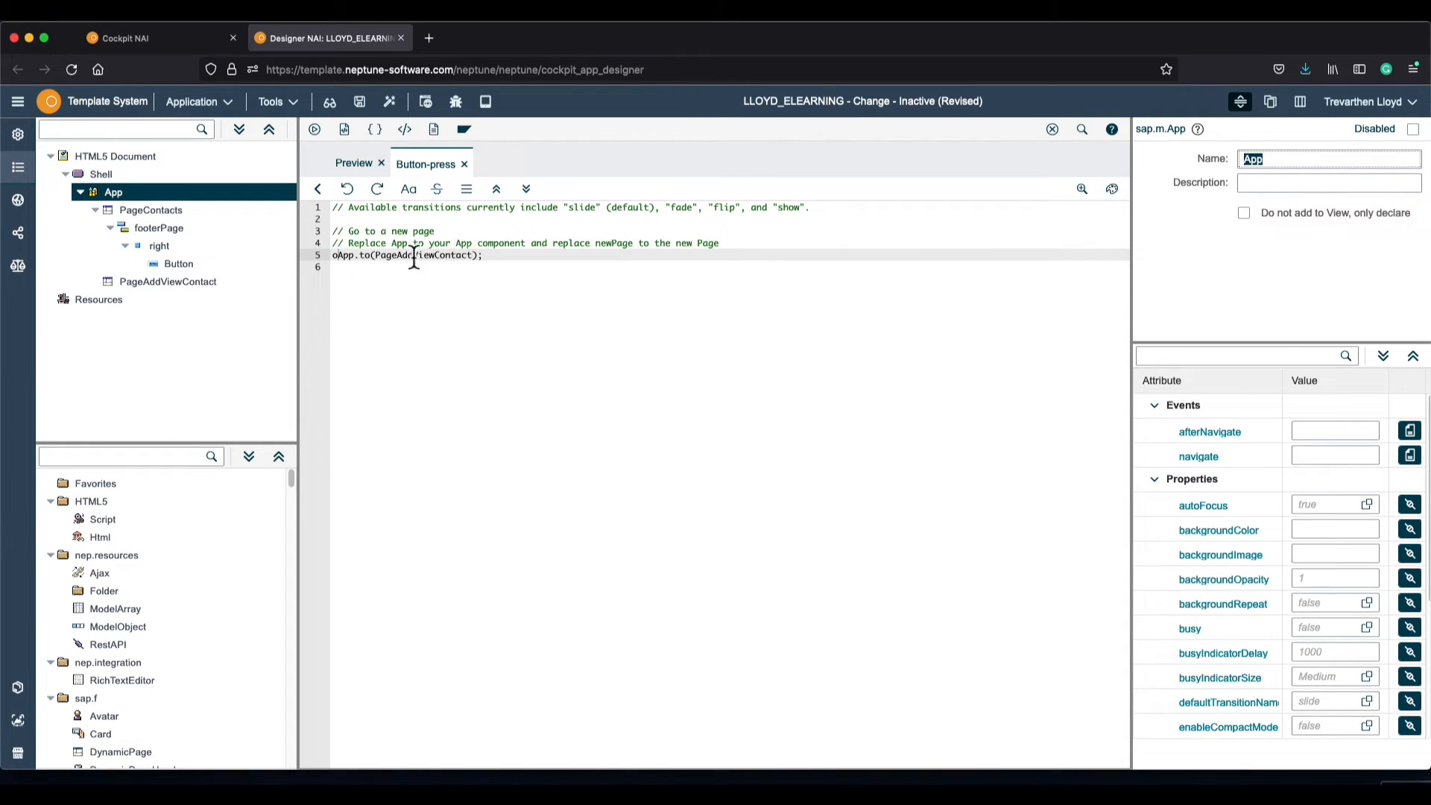
{"action": "double_click", "coordinate": [345, 255]}
{"action": "type", "text": "App"}
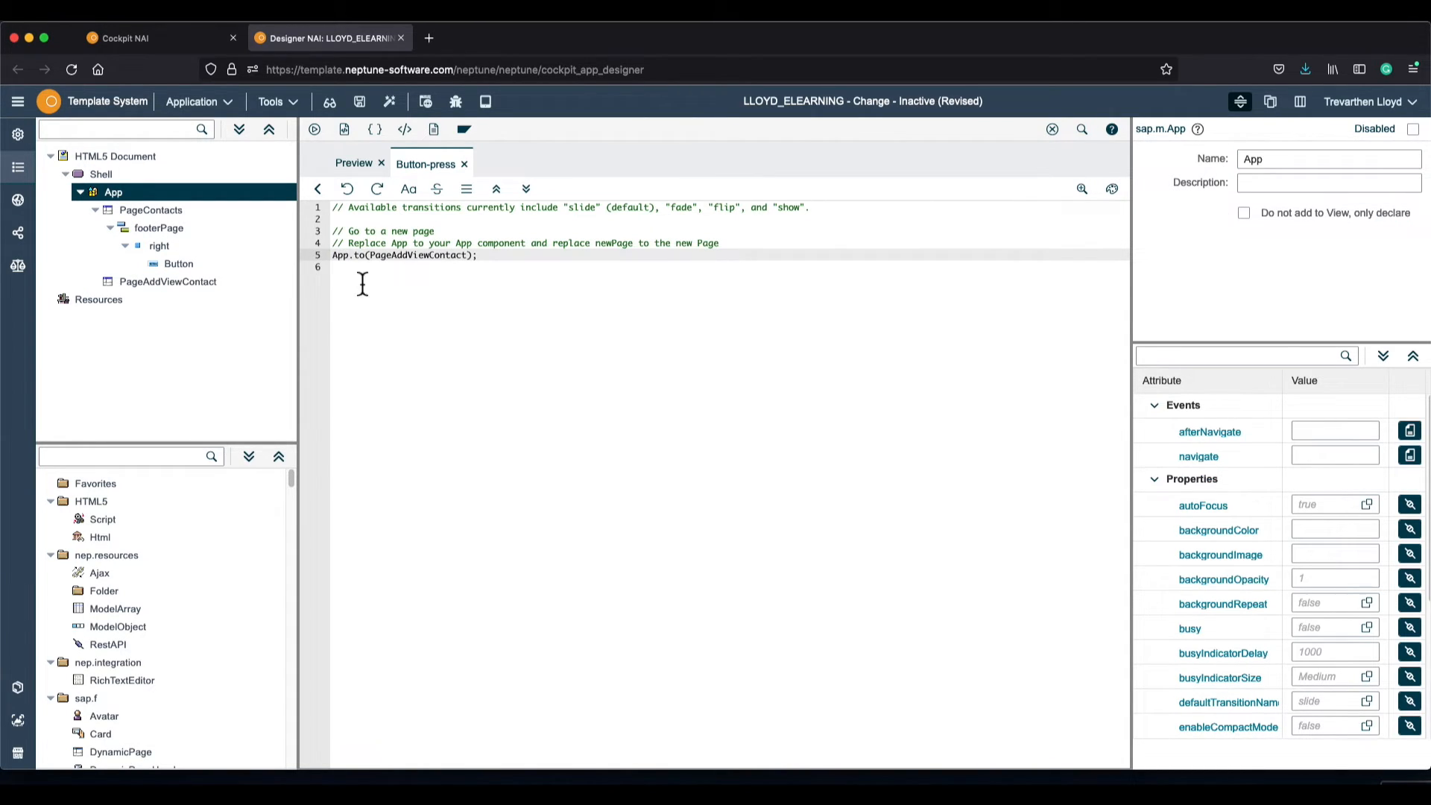
Activate the application and test the Add Contact button's navigation in the preview
{"action": "left_click", "coordinate": [359, 102]}
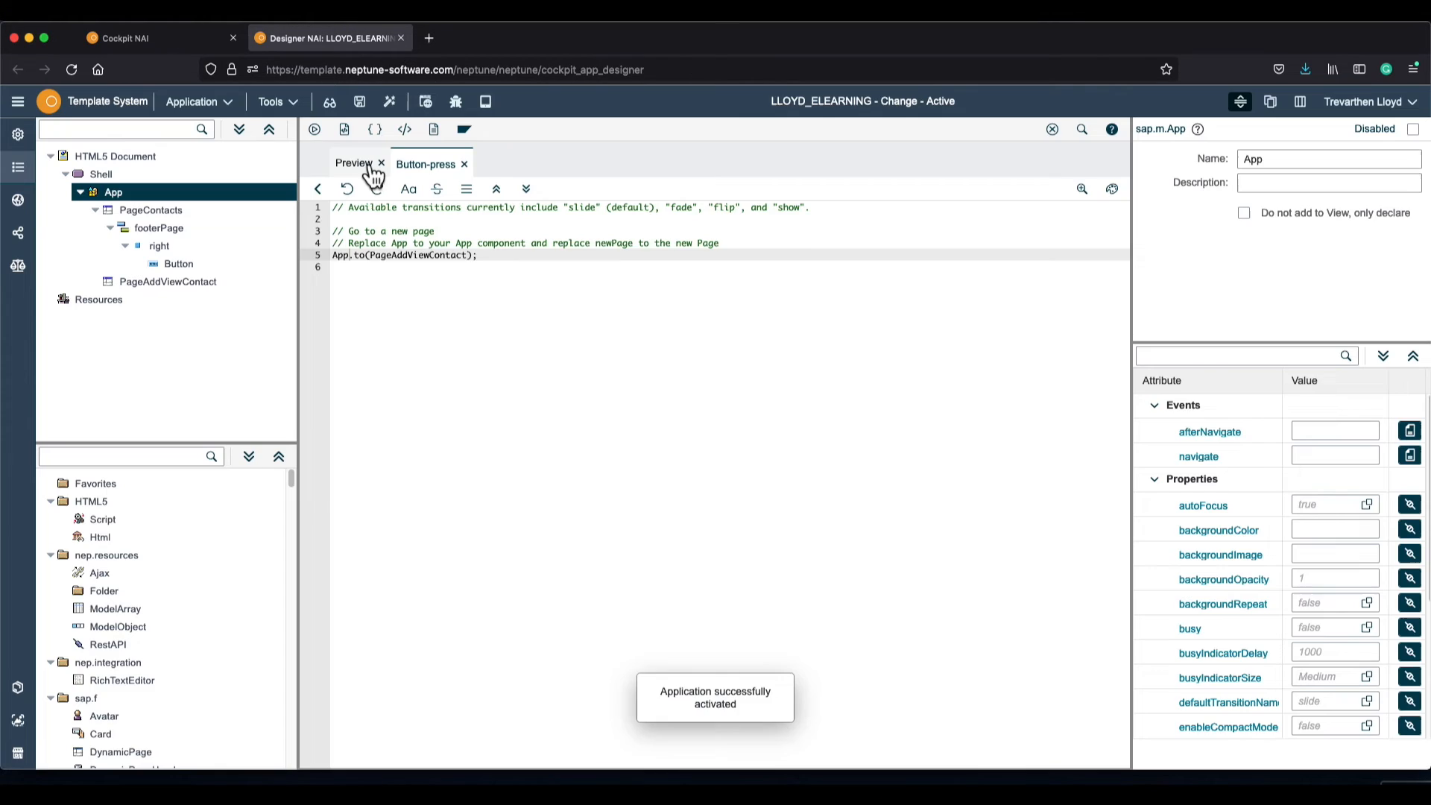
{"action": "left_click", "coordinate": [372, 168]}
{"action": "left_click", "coordinate": [1099, 760]}
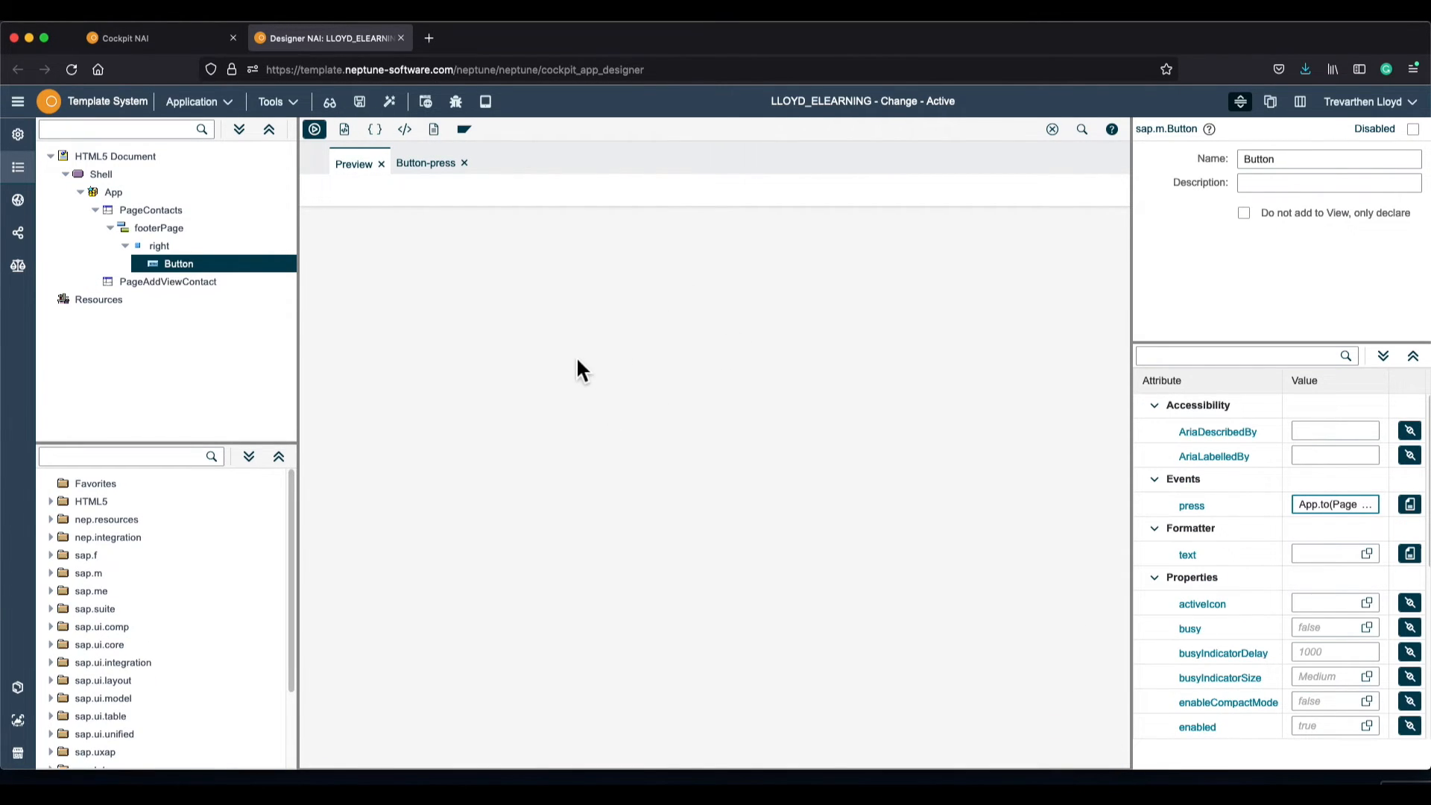
Set the title of PageAddViewContact to "Add or Edit Contact"
{"action": "left_click", "coordinate": [192, 281]}
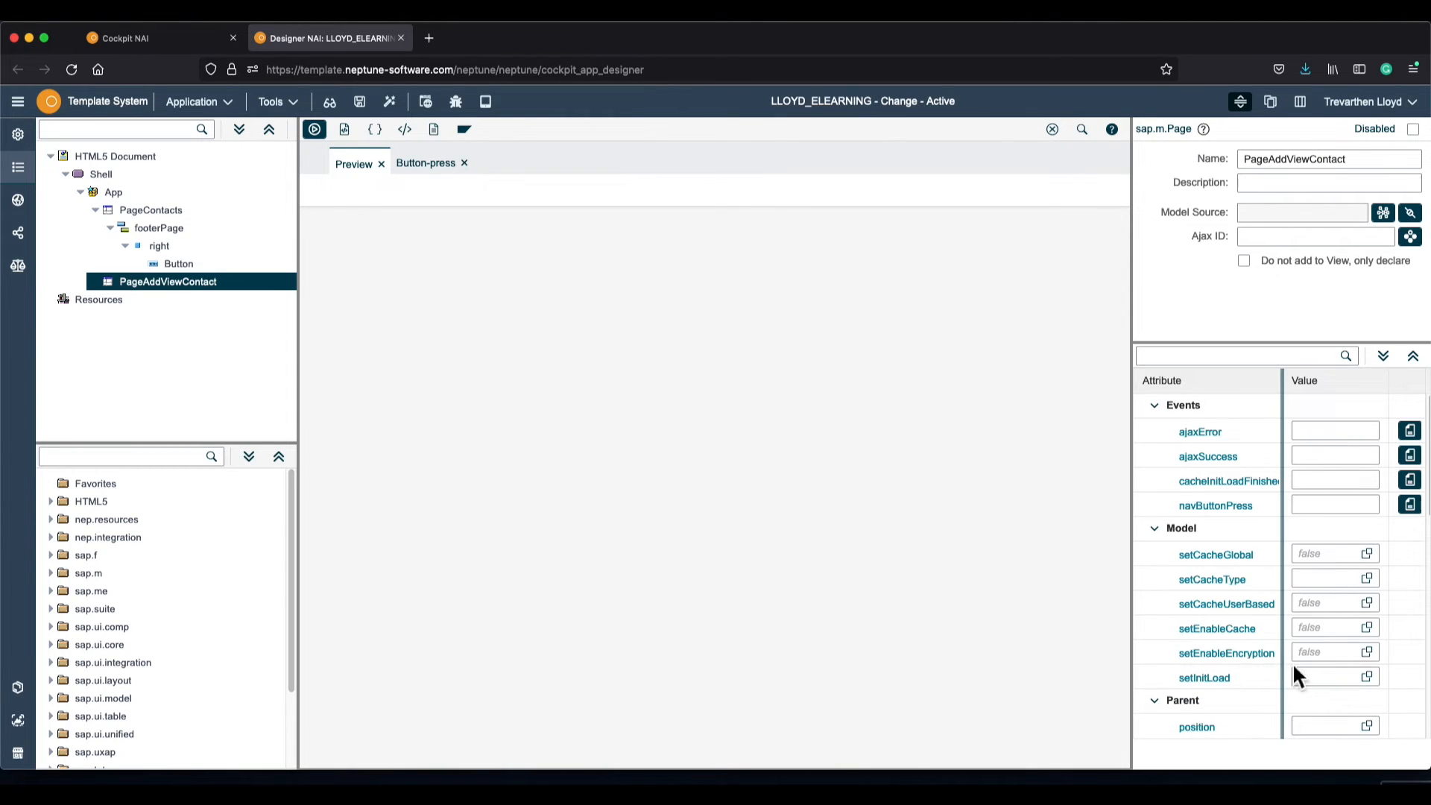
{"action": "scroll", "coordinate": [1334, 674], "scroll_direction": "down", "scroll_amount": 5}
{"action": "left_click", "coordinate": [1352, 655]}
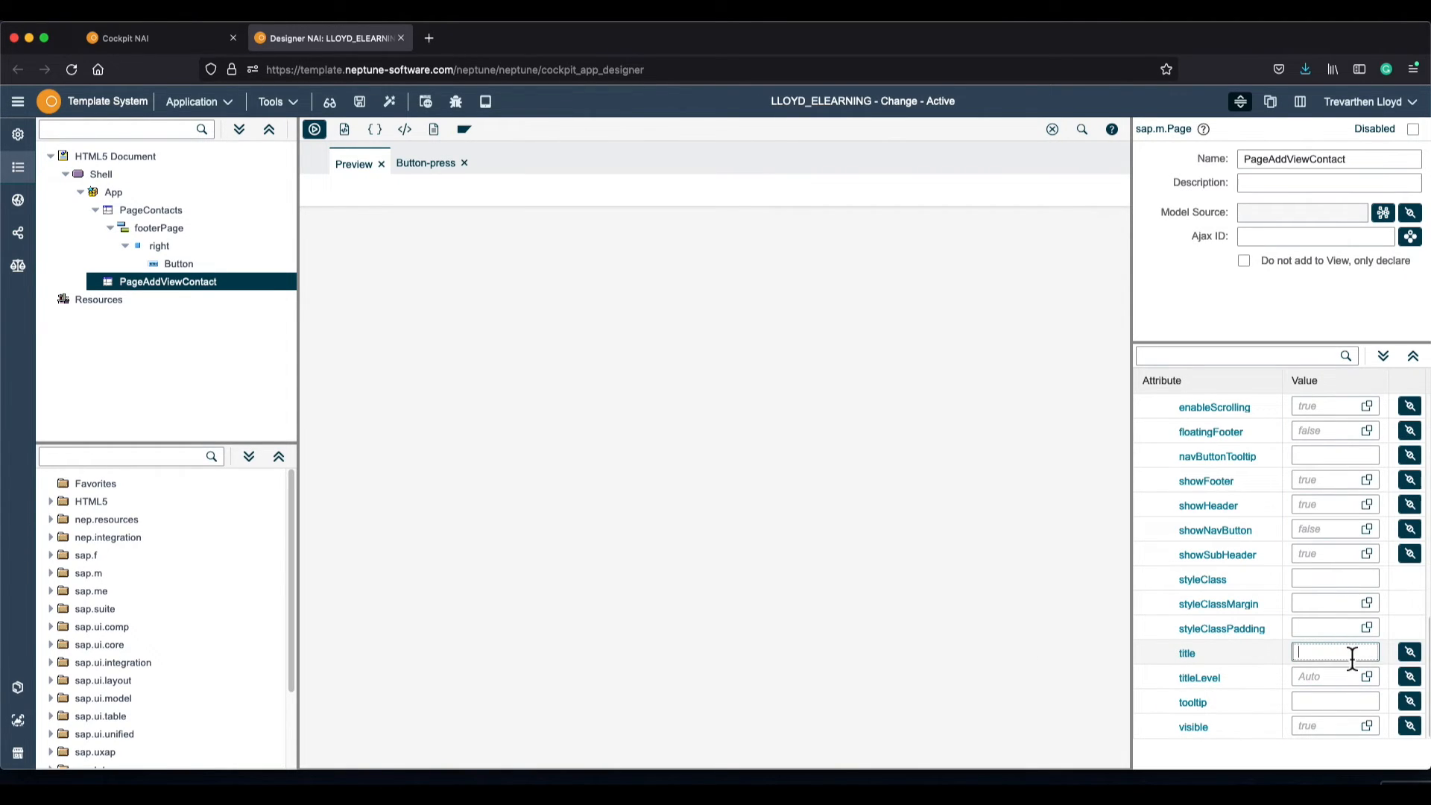
{"action": "type", "text": "Add or Edit Contact"}
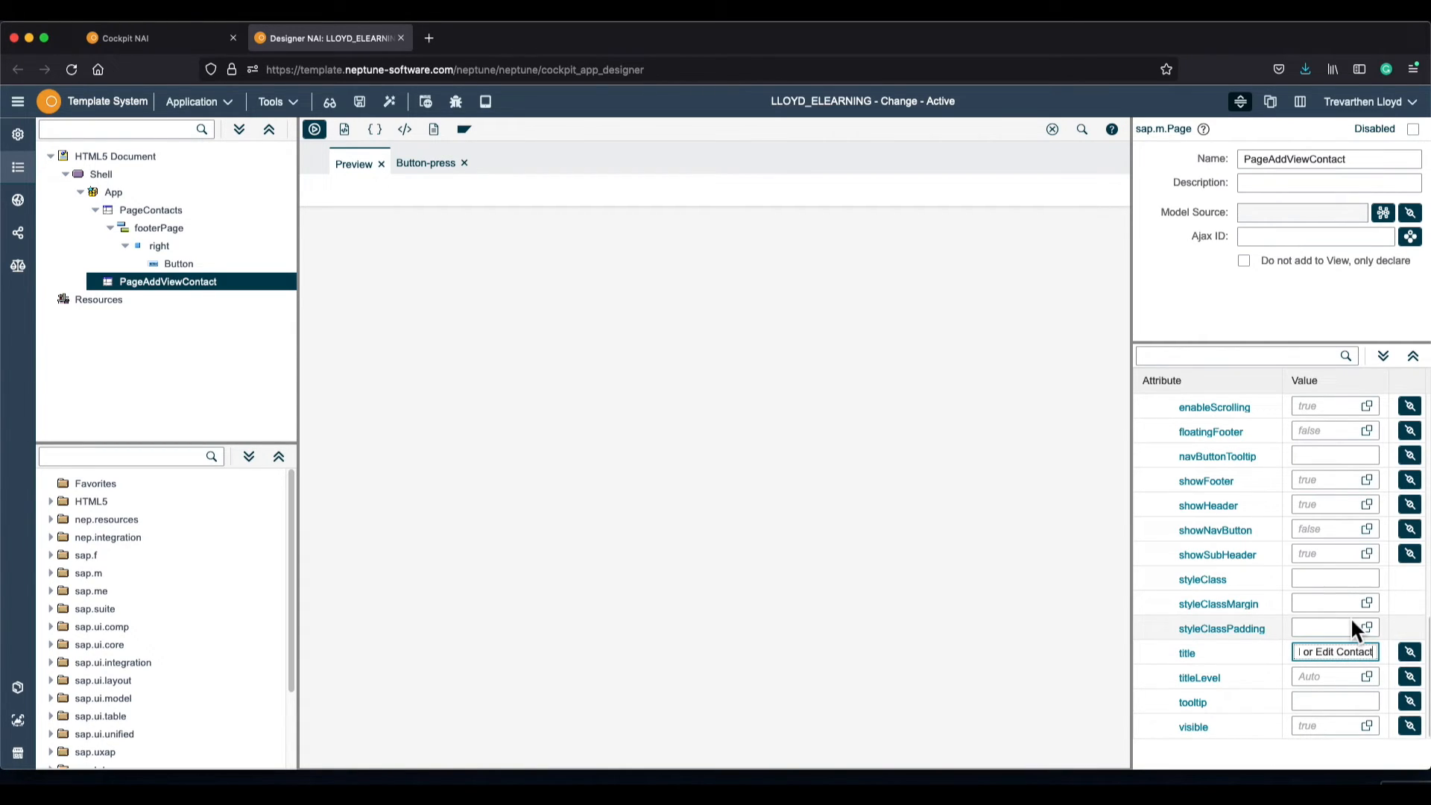
Set showNavButton to true in the properties of PageAddViewContact
{"action": "scroll", "coordinate": [1350, 617], "scroll_direction": "up", "scroll_amount": 2}
{"action": "scroll", "coordinate": [1351, 617], "scroll_direction": "up", "scroll_amount": 5}
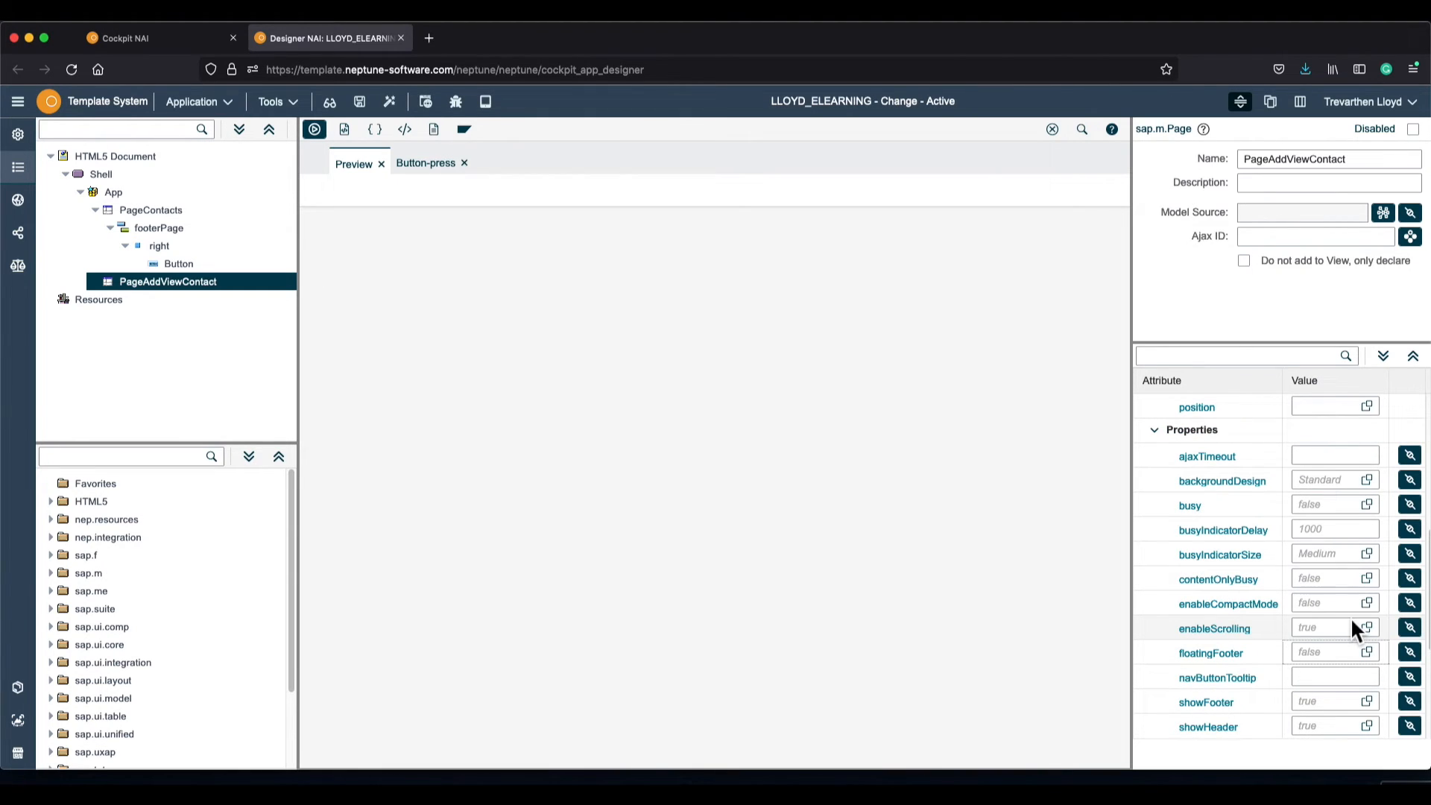
{"action": "scroll", "coordinate": [1351, 627], "scroll_direction": "up", "scroll_amount": 6}
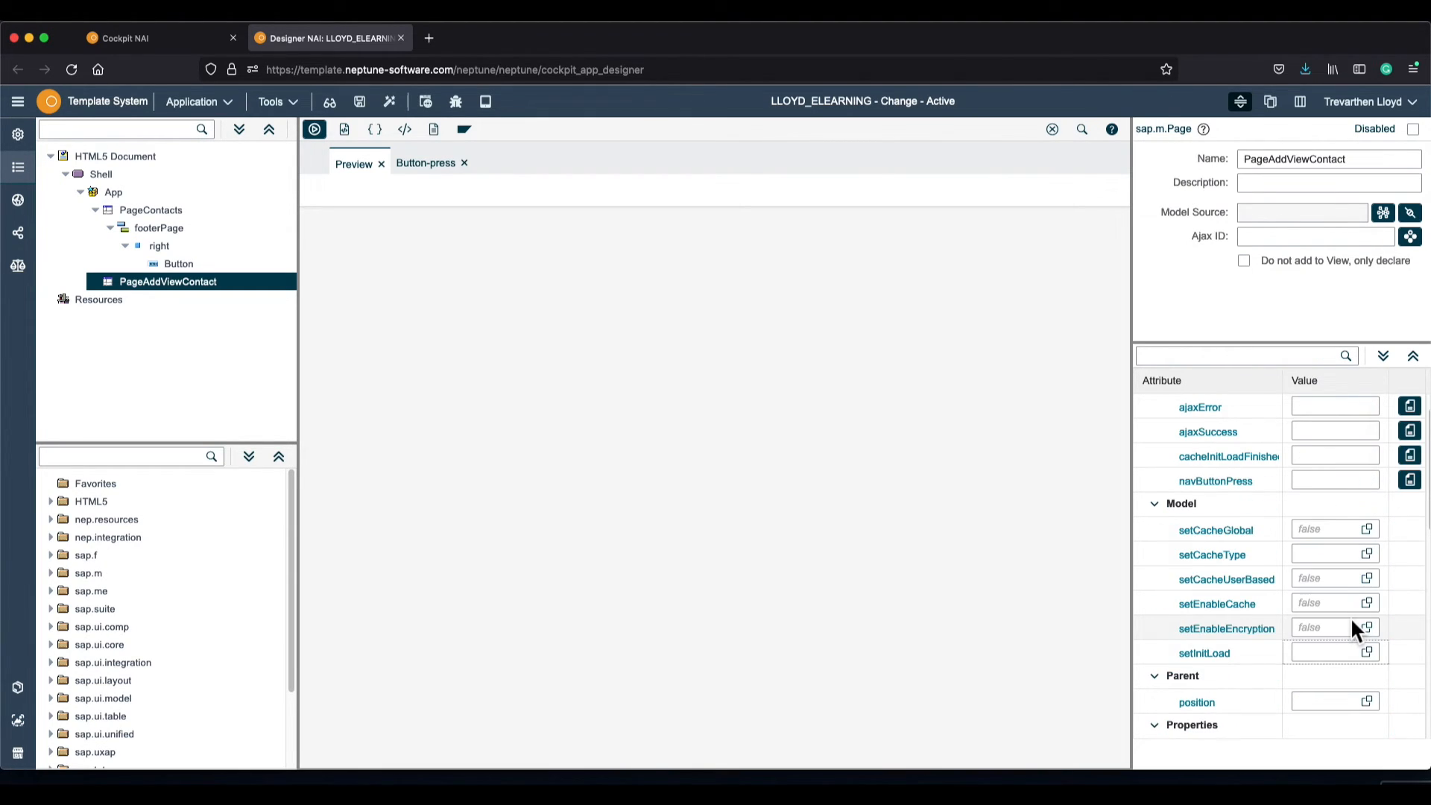
{"action": "scroll", "coordinate": [1350, 630], "scroll_direction": "up", "scroll_amount": 1}
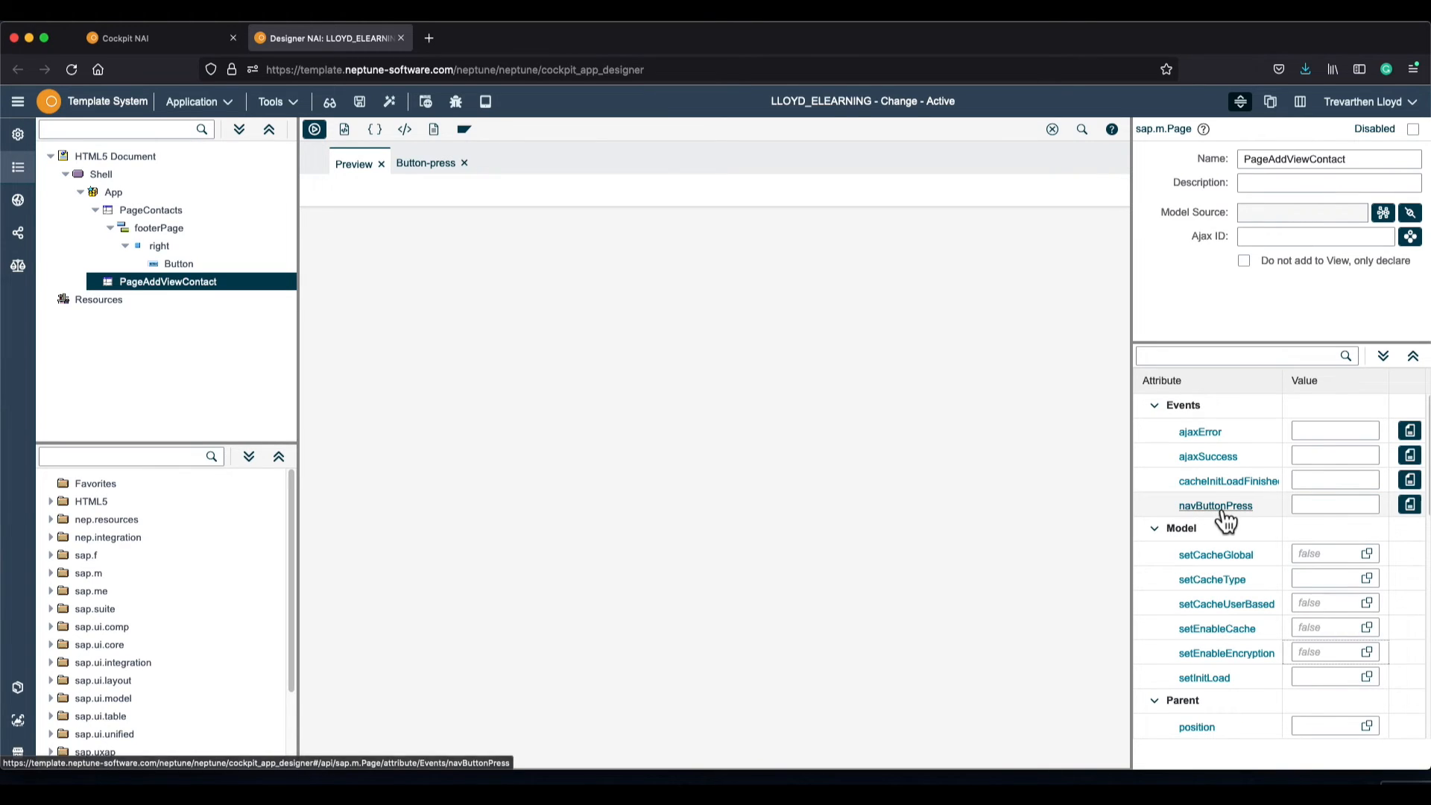
{"action": "scroll", "coordinate": [1267, 536], "scroll_direction": "down", "scroll_amount": 7}
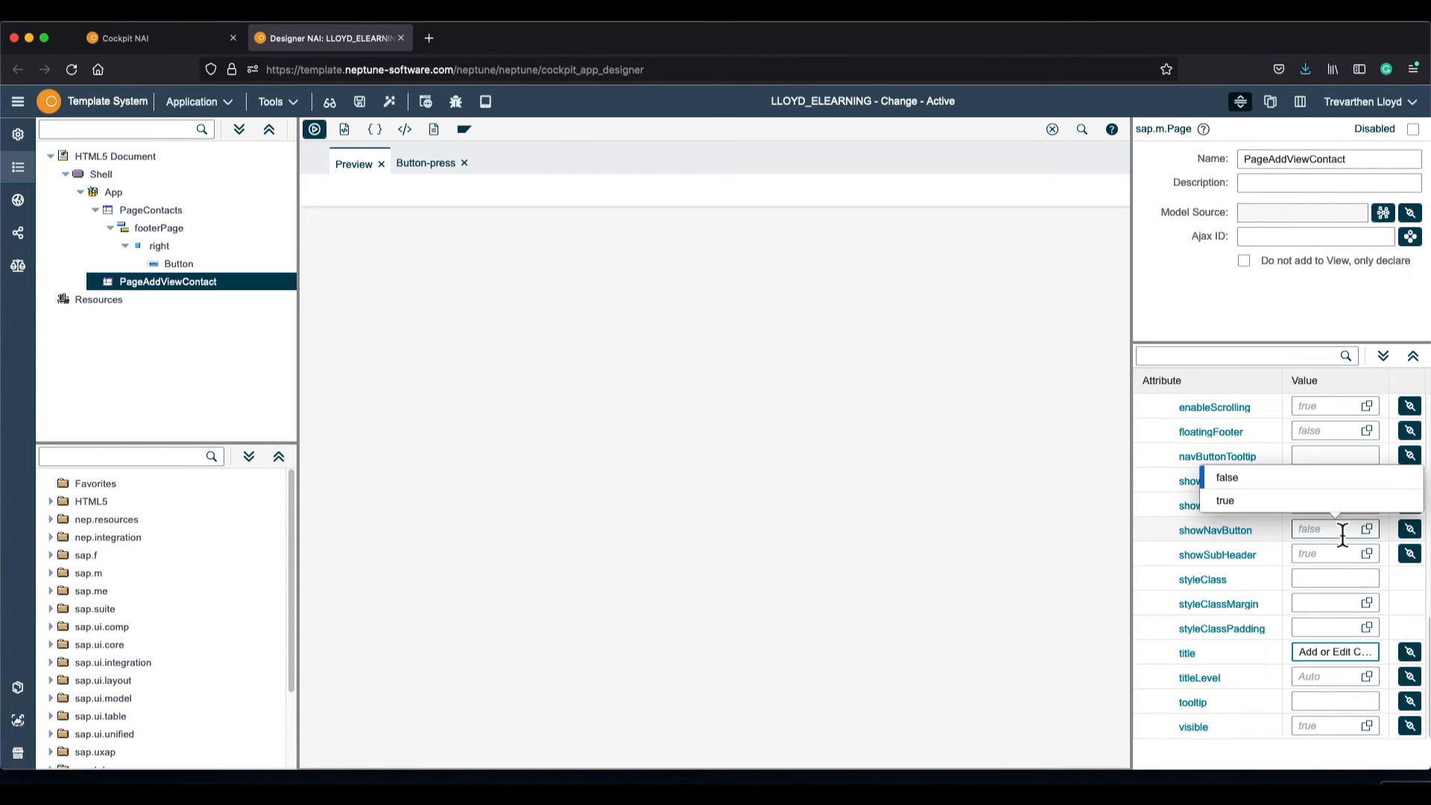
{"action": "left_click", "coordinate": [1280, 504]}
Save and activate the application, and try the Add Contact button and the new page's back button in the preview
{"action": "left_click", "coordinate": [360, 102]}
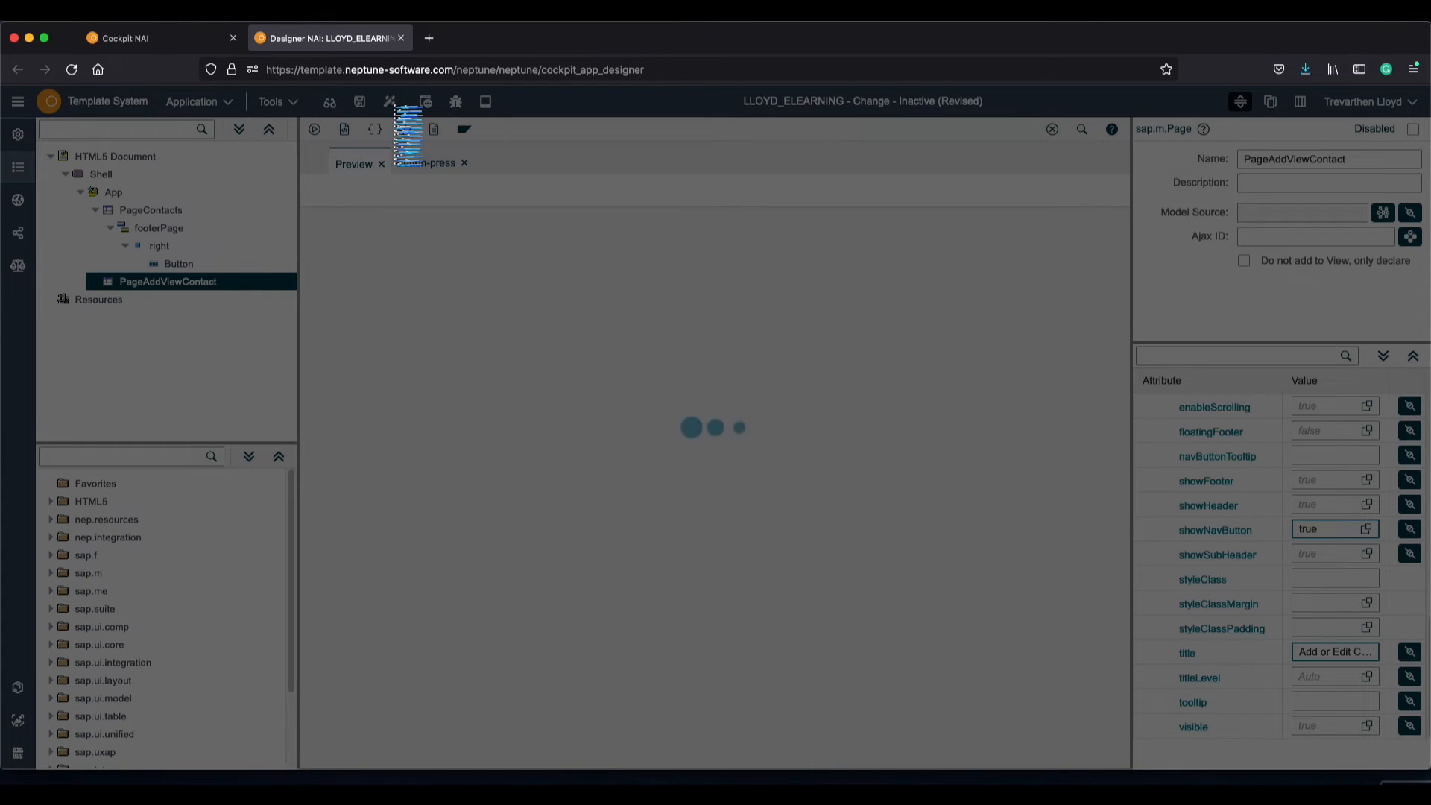
{"action": "left_click", "coordinate": [389, 101]}
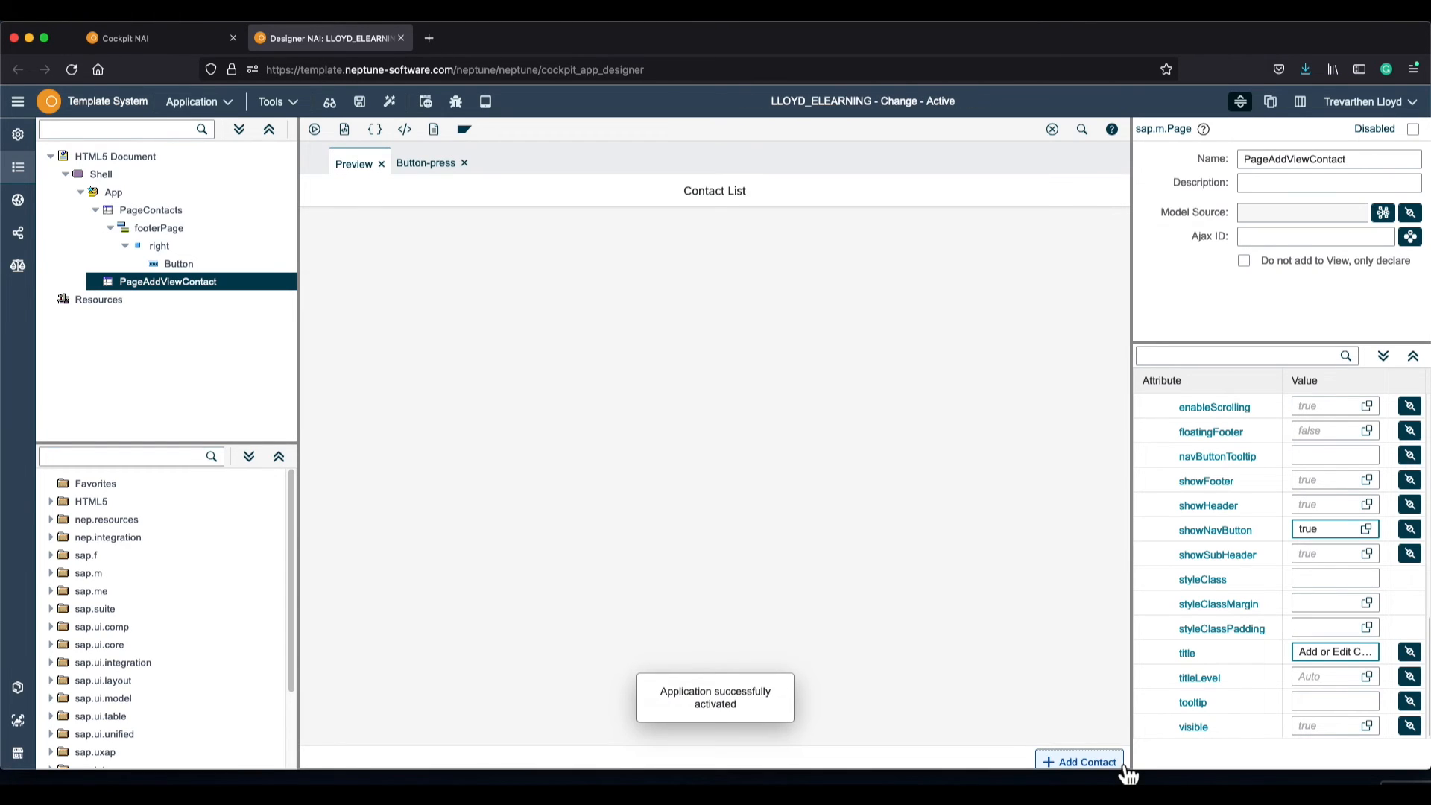
{"action": "left_click", "coordinate": [1116, 761]}
{"action": "left_click", "coordinate": [337, 202]}
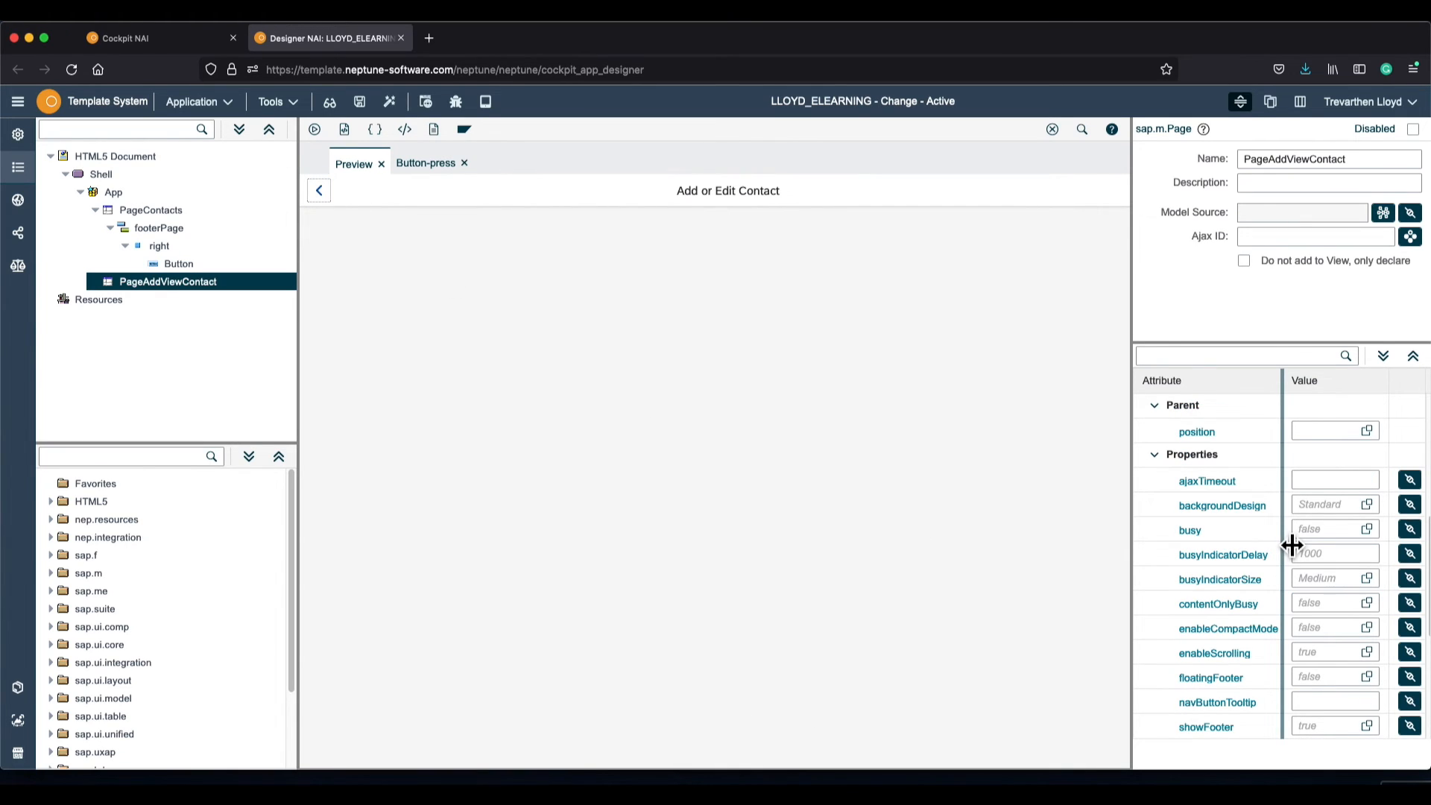
Open the navButtonPress event script of PageAddViewContact and insert the SAPUI5 Navigation sap.m snippet
{"action": "scroll", "coordinate": [1336, 526], "scroll_direction": "down", "scroll_amount": 10}
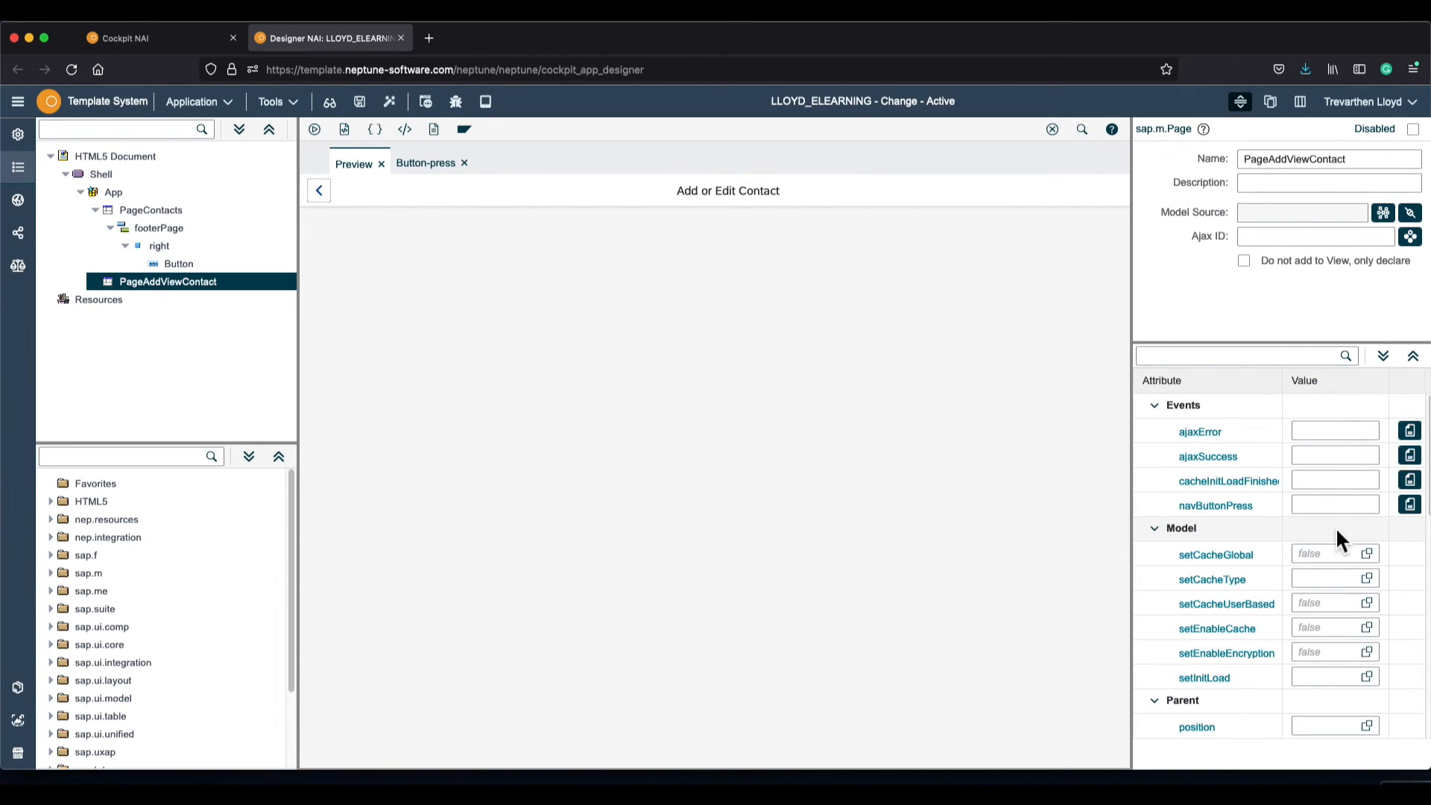
{"action": "left_click", "coordinate": [1409, 504]}
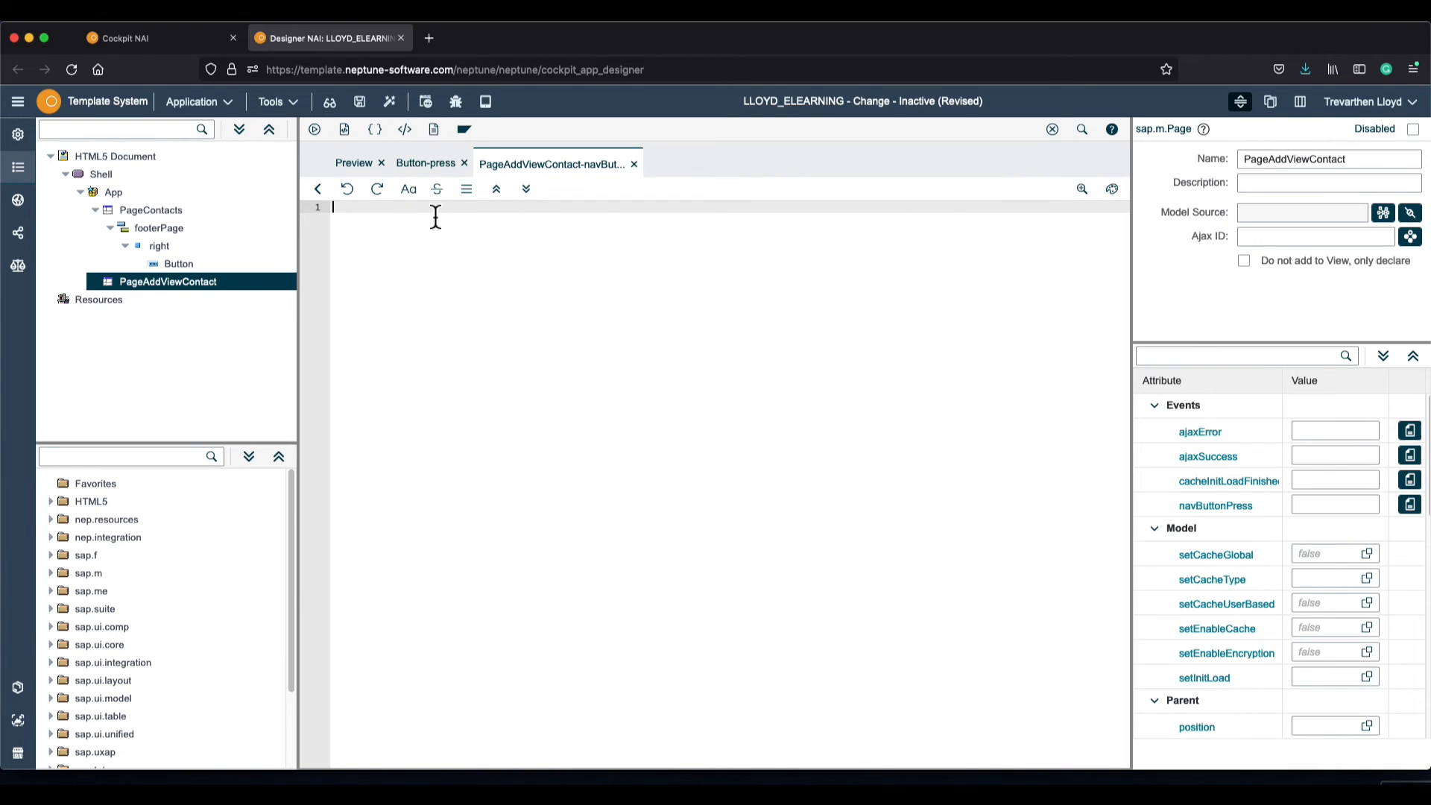
{"action": "right_click", "coordinate": [459, 208]}
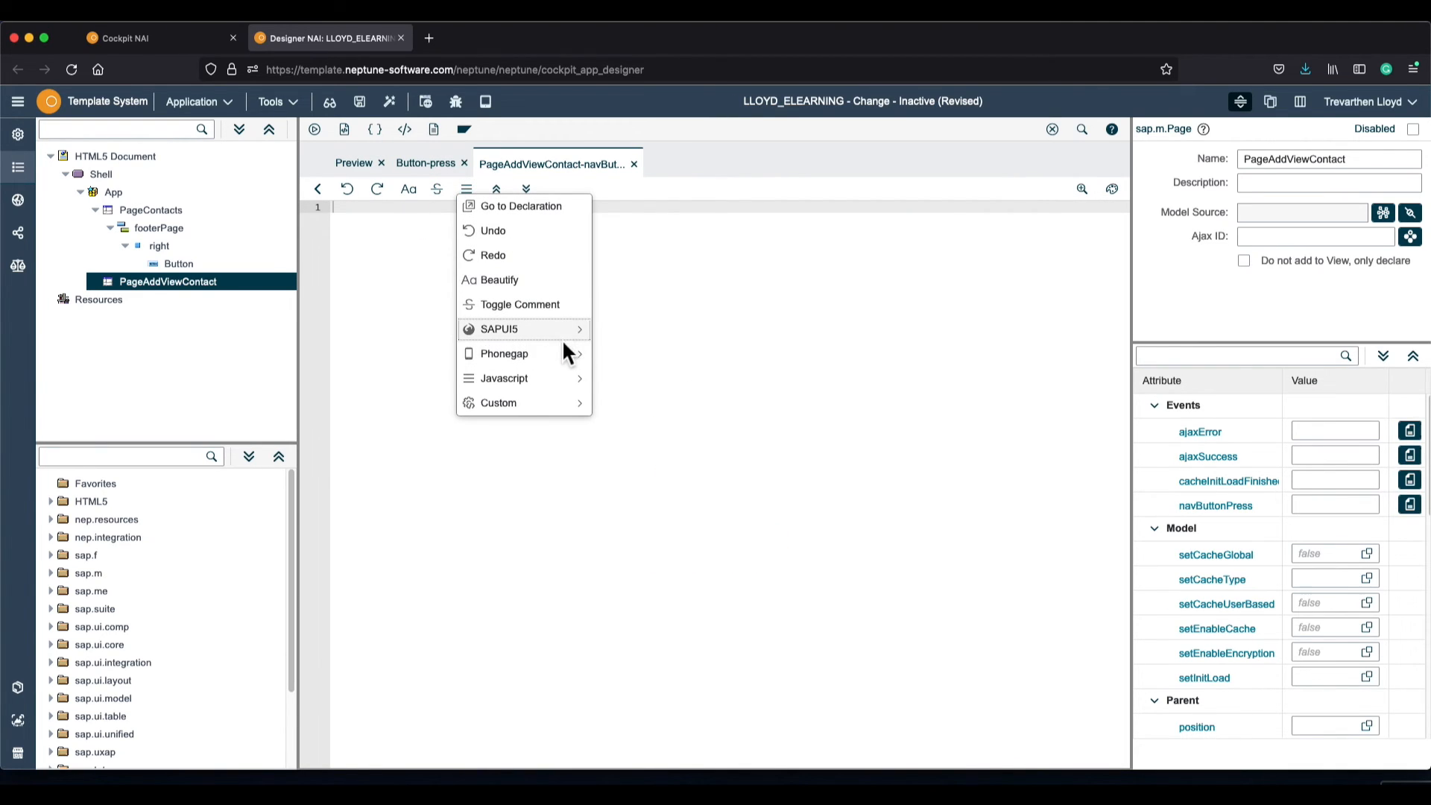
{"action": "mouse_move", "coordinate": [566, 337]}
{"action": "mouse_move", "coordinate": [686, 433]}
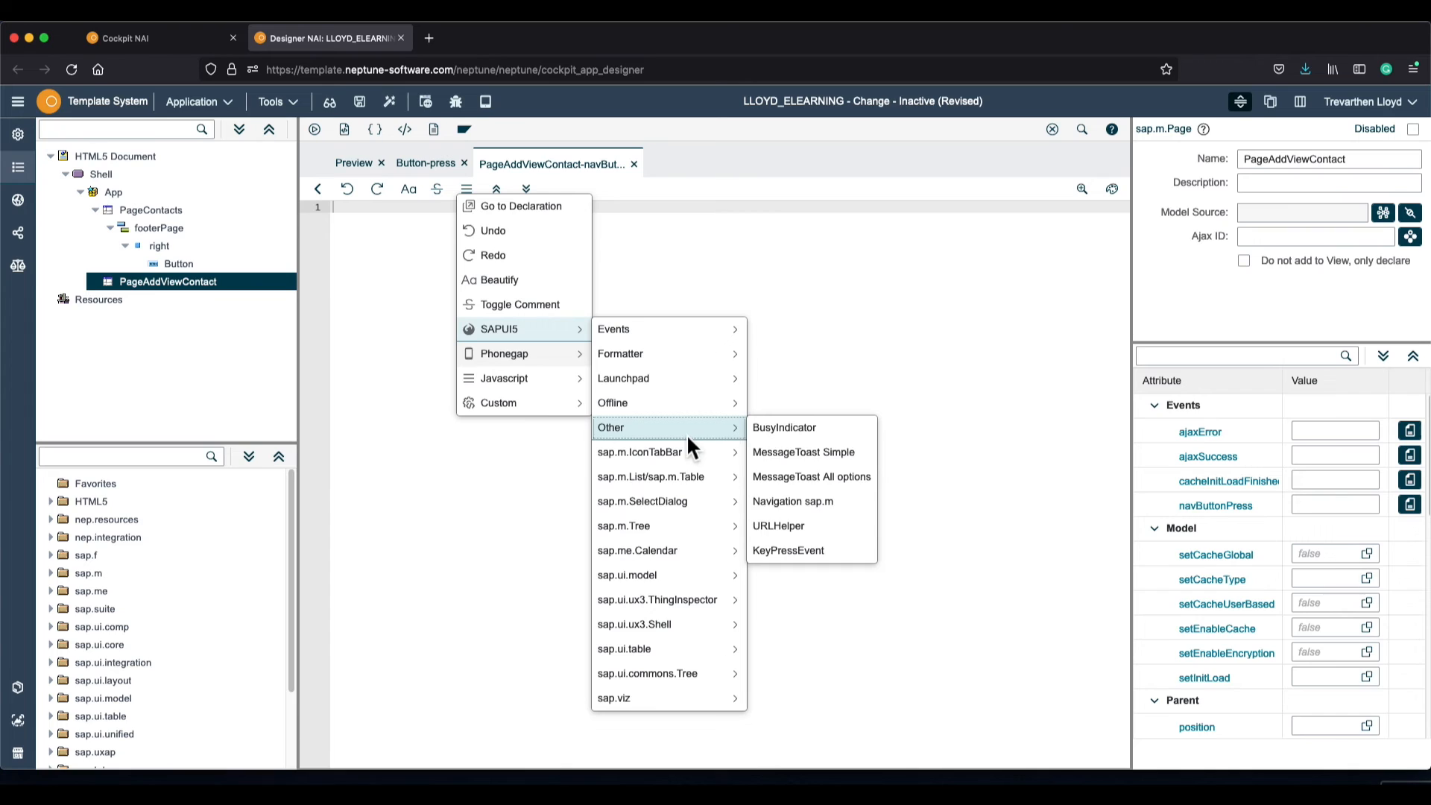
{"action": "left_click", "coordinate": [812, 501]}
Delete the surplus snippet code around the oApp.to(nextPage); call in the navButtonPress script
{"action": "left_click_drag", "start_coordinate": [715, 560], "coordinate": [281, 272]}
{"action": "key", "text": "BackSpace"}
{"action": "left_click_drag", "start_coordinate": [721, 244], "coordinate": [295, 202]}
{"action": "key", "text": "BackSpace"}
Replace nextPage with the contact list page's name so the navButtonPress script reads App.to(PageContacts);
{"action": "left_click", "coordinate": [222, 211]}
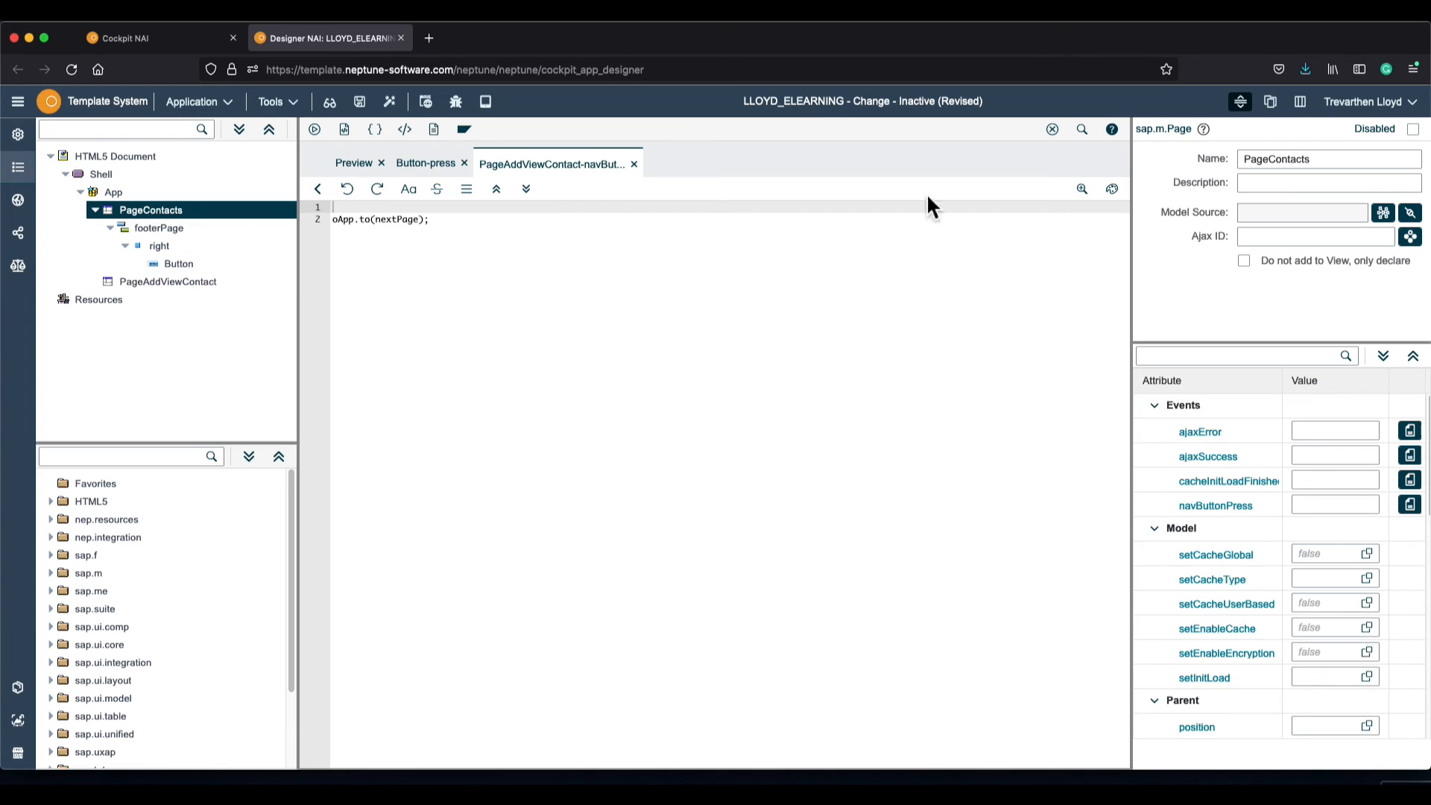
{"action": "double_click", "coordinate": [1295, 159]}
{"action": "key", "text": "ctrl+c"}
{"action": "double_click", "coordinate": [395, 219]}
{"action": "key", "text": "ctrl+v"}
Save and activate the application, and test navigating to the add/edit page and back in the preview
{"action": "left_click", "coordinate": [360, 102]}
{"action": "left_click", "coordinate": [389, 101]}
{"action": "left_click", "coordinate": [356, 164]}
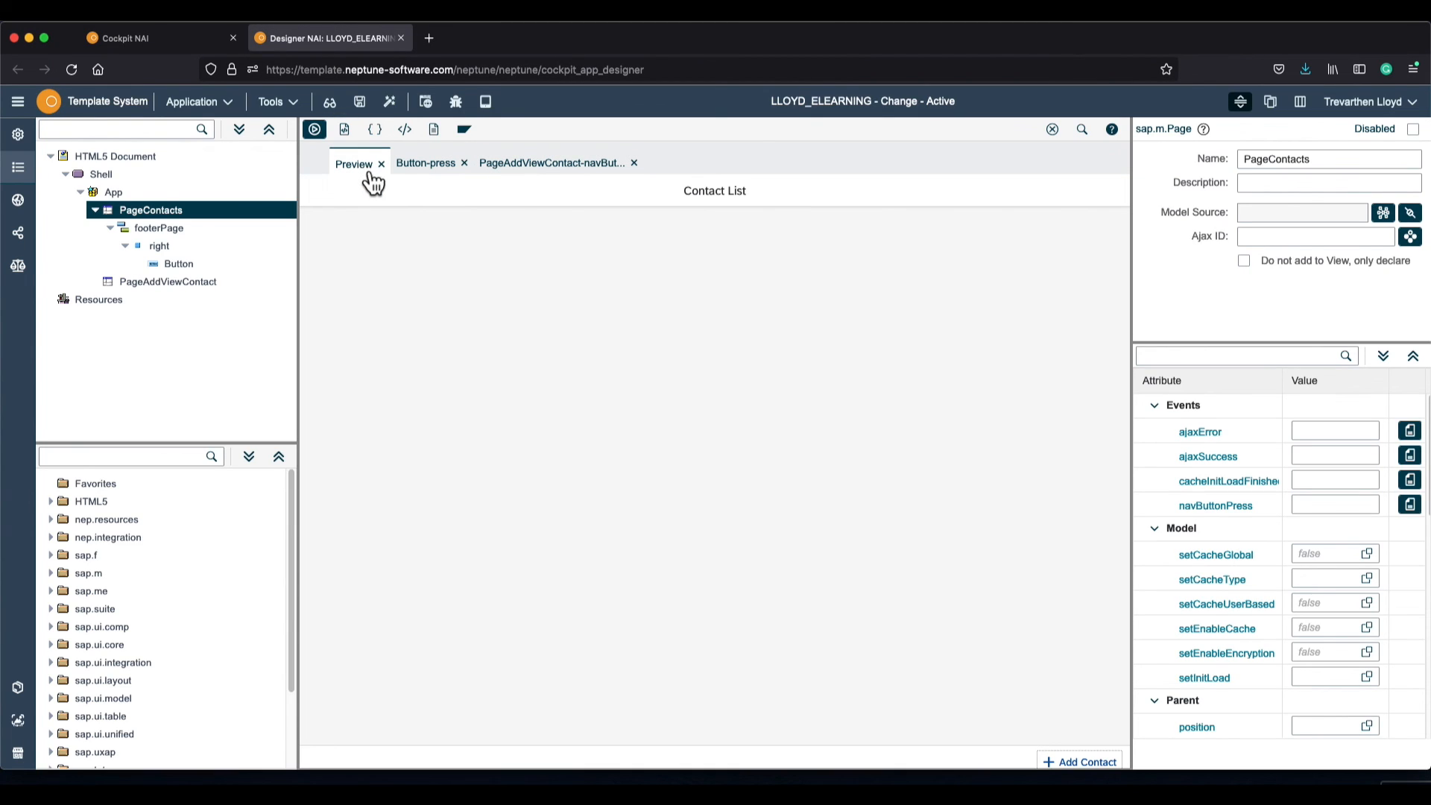
{"action": "left_click", "coordinate": [1080, 762]}
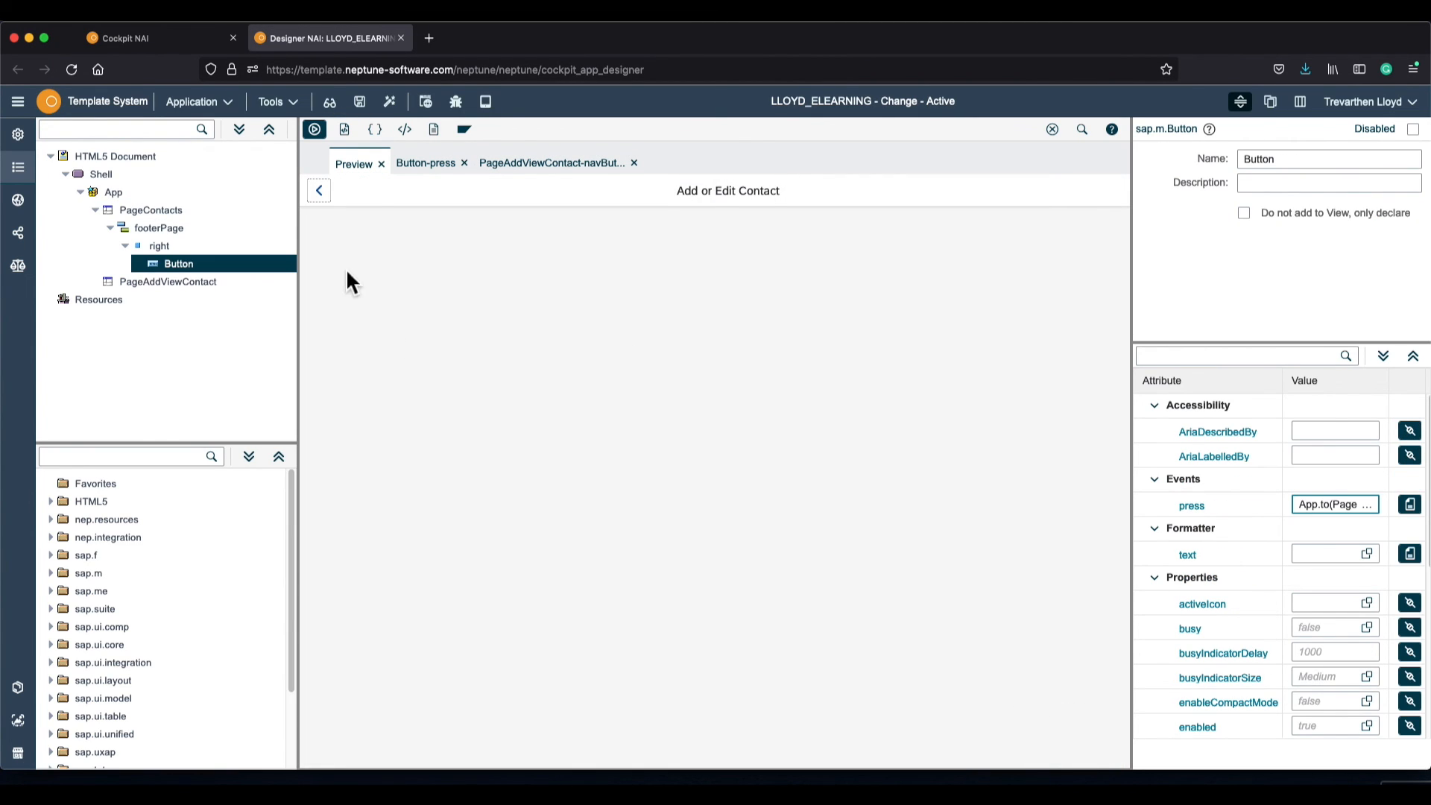
{"action": "left_click", "coordinate": [325, 194]}
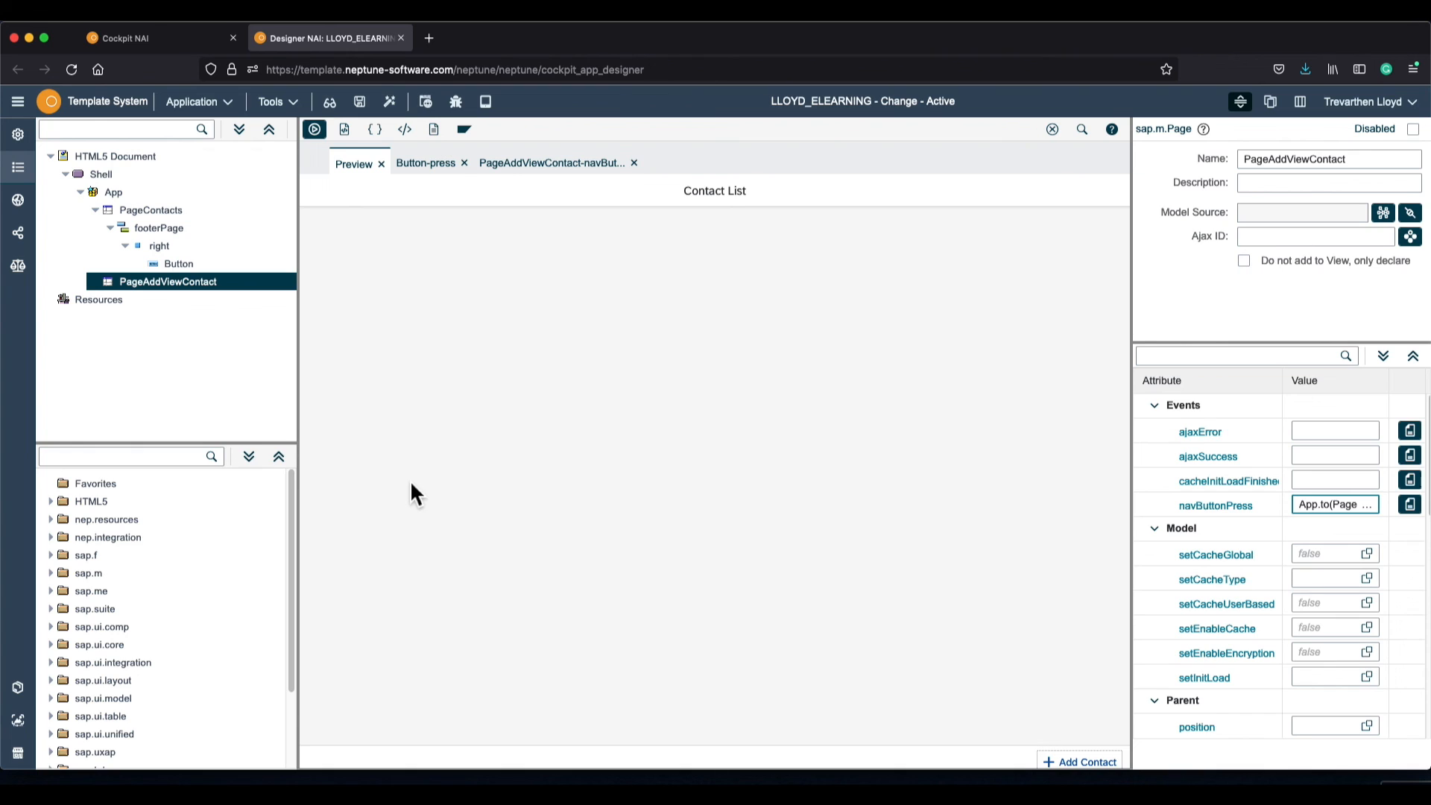
Reactivate and run the application in its own browser tab, test navigation both ways, and close that tab
{"action": "left_click", "coordinate": [359, 101]}
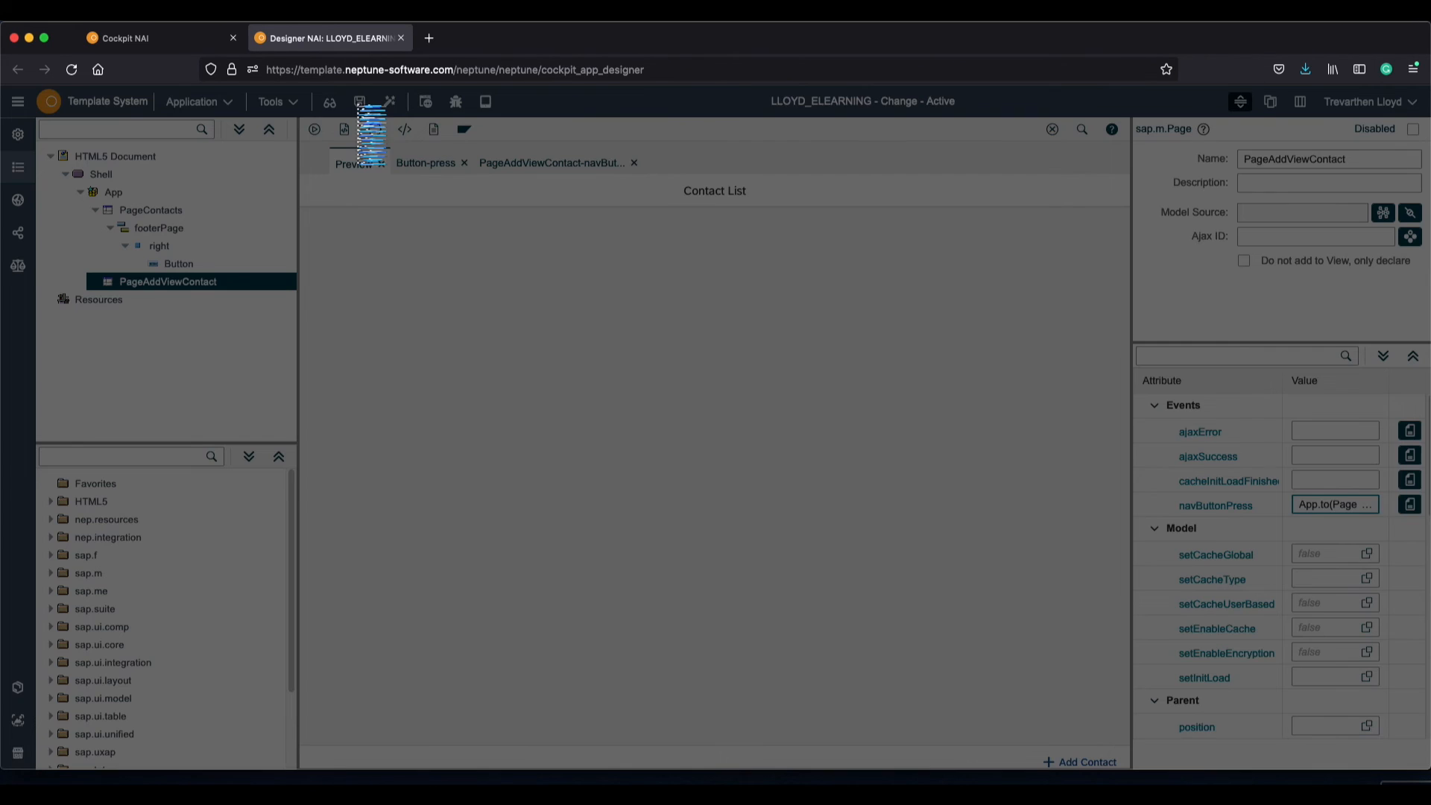
{"action": "left_click", "coordinate": [389, 102]}
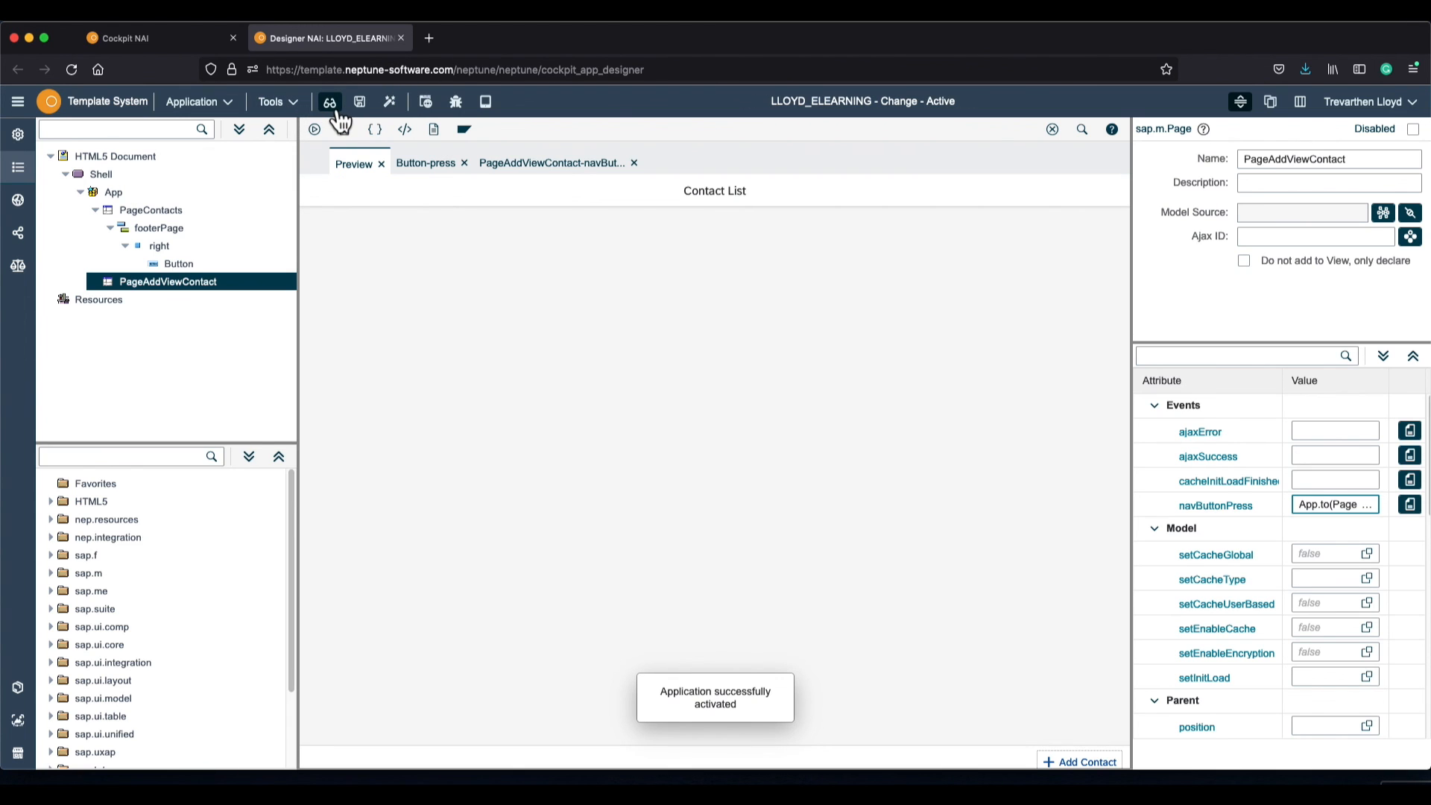
{"action": "left_click", "coordinate": [426, 104]}
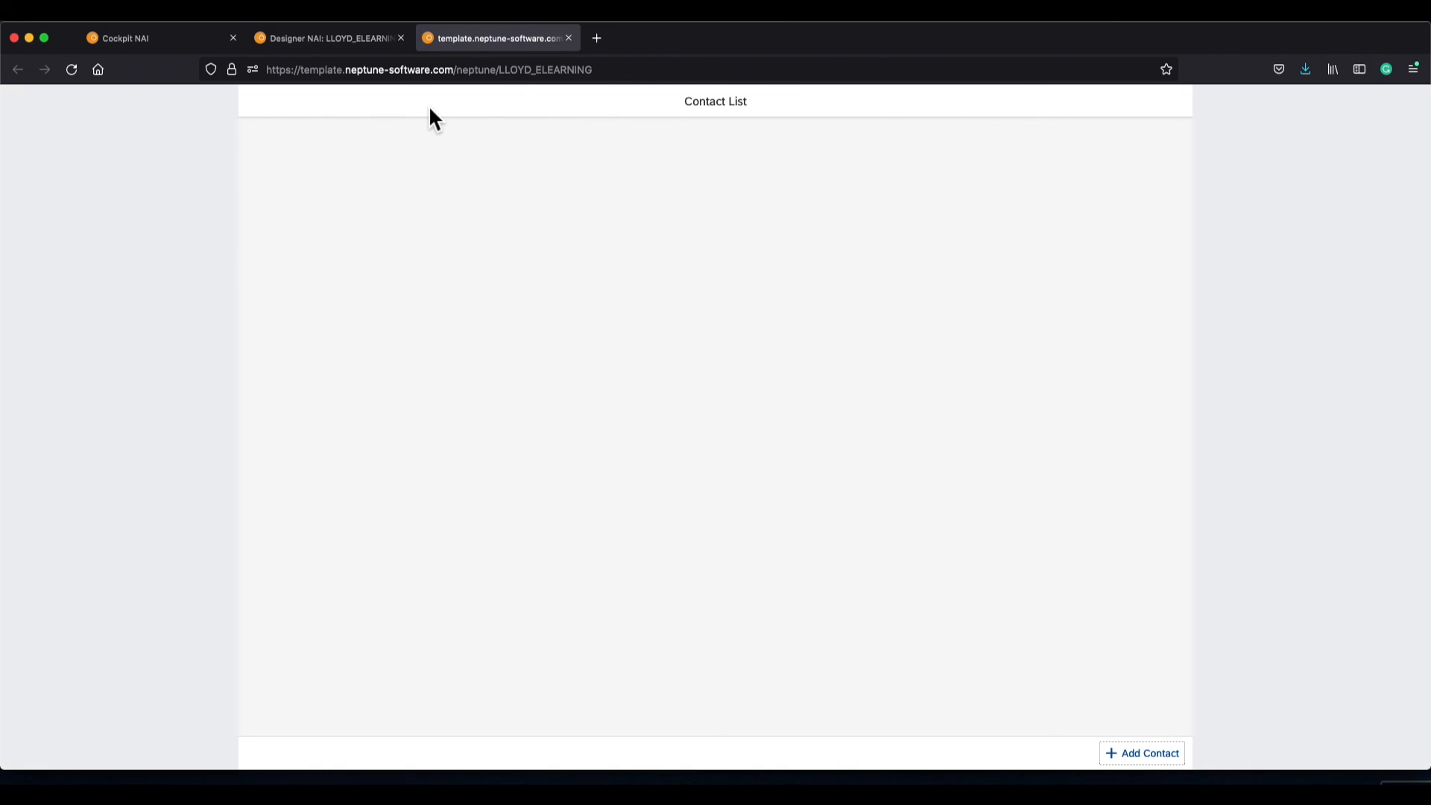
{"action": "left_click", "coordinate": [1129, 753]}
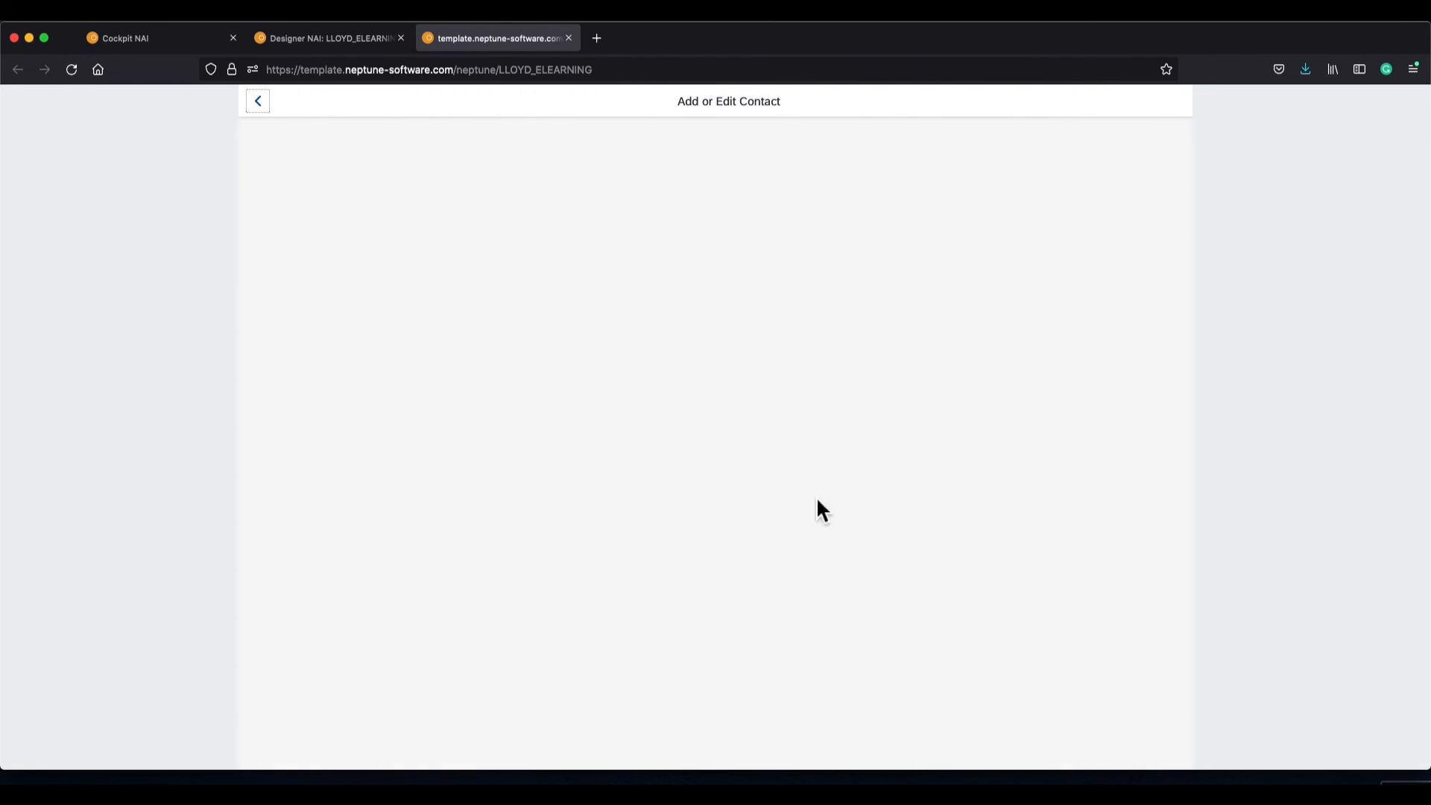
{"action": "left_click", "coordinate": [259, 102]}
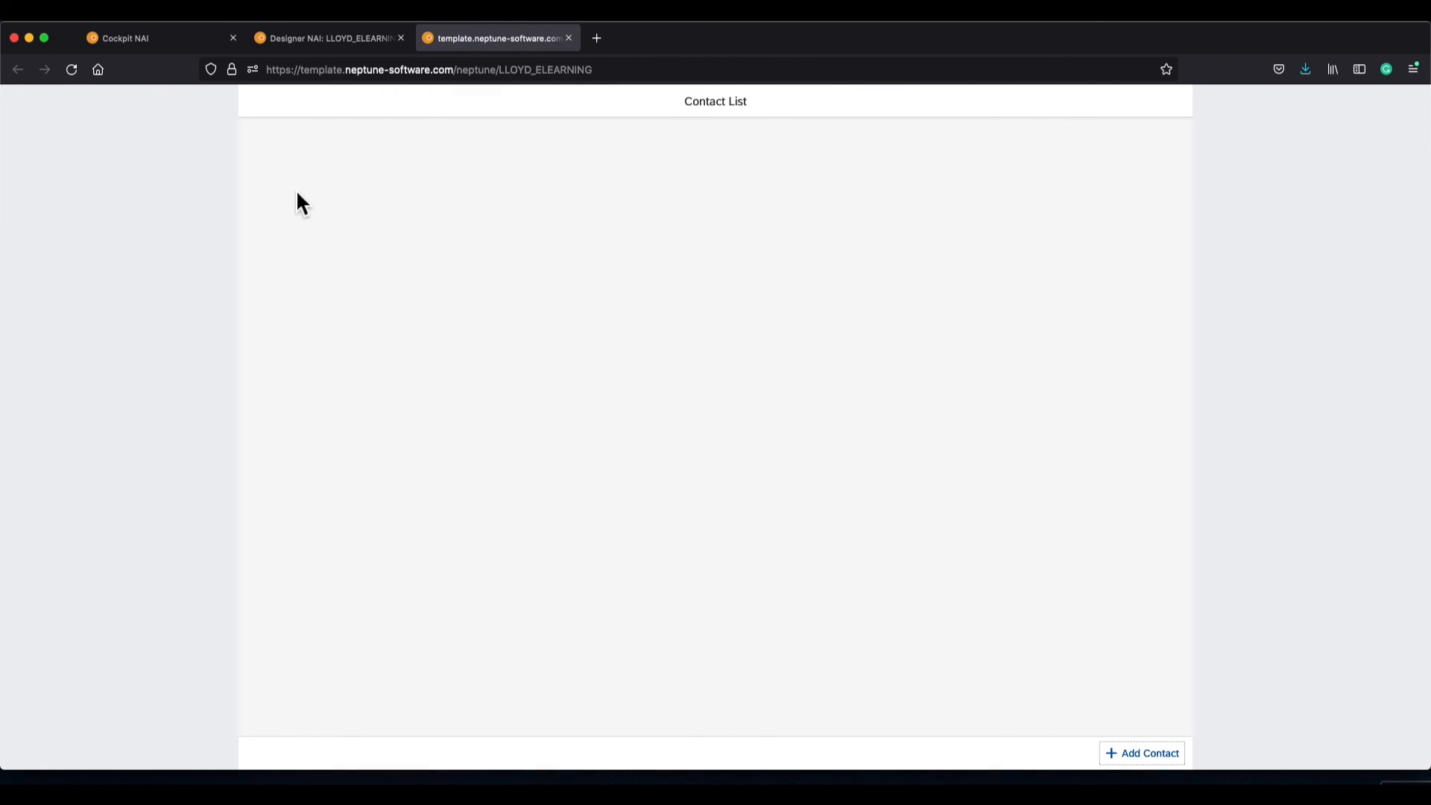
{"action": "left_click", "coordinate": [297, 39]}
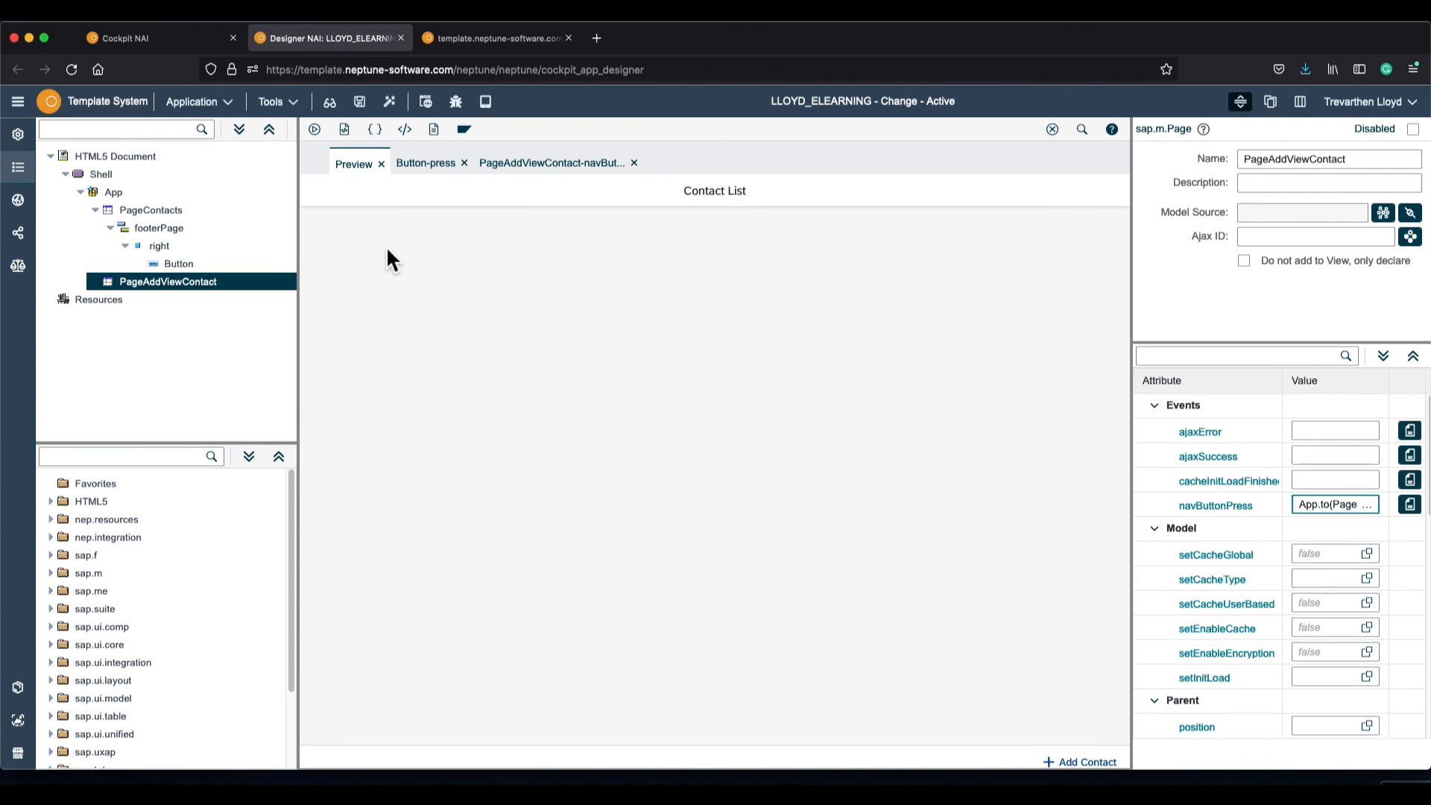
{"action": "middle_click", "coordinate": [465, 48]}
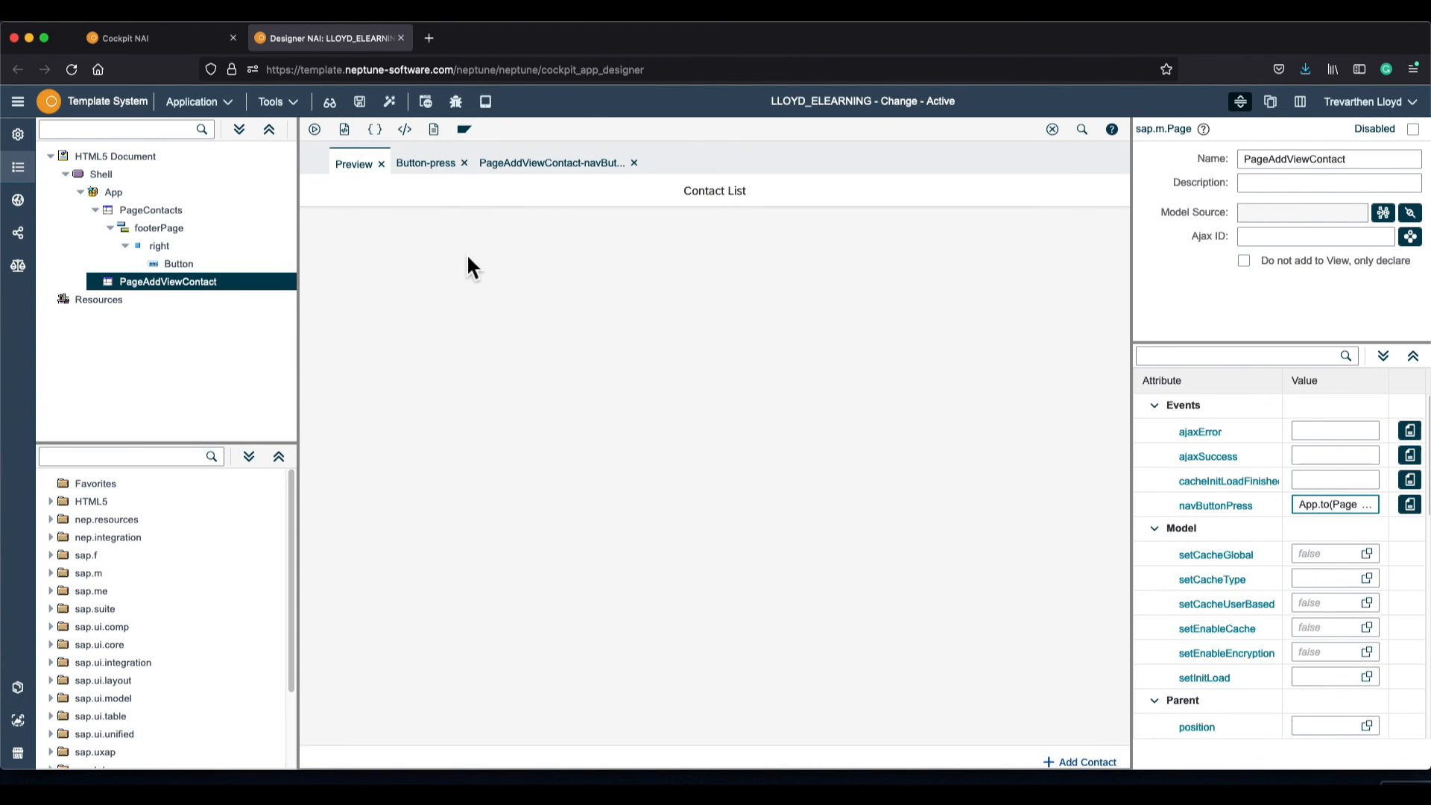